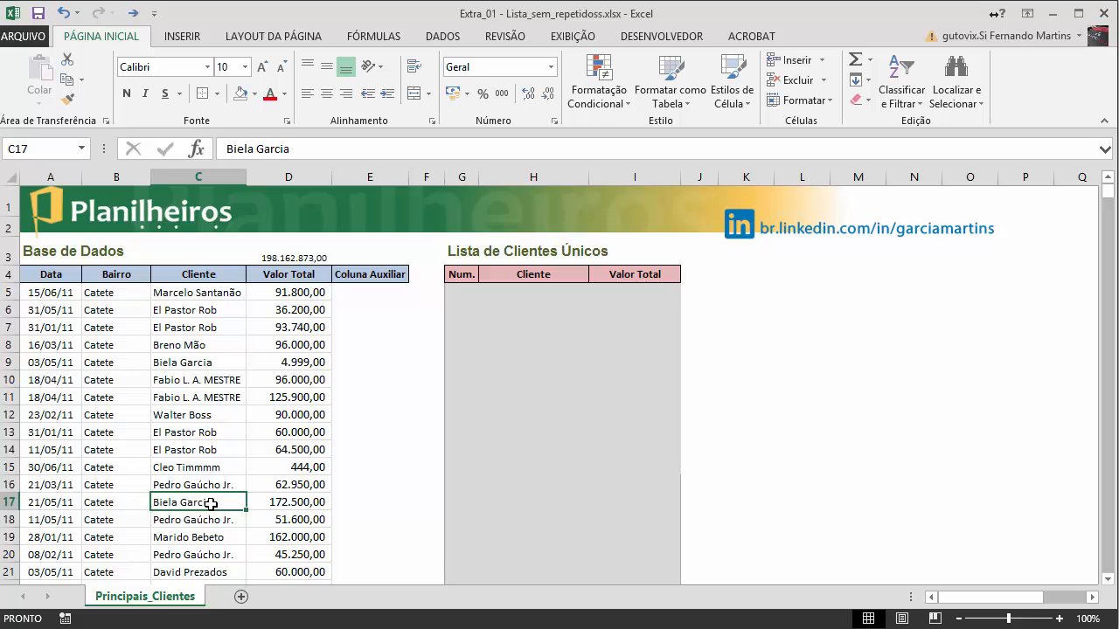
- Review the Cliente column down to its last record, then return to the start of the Base de Dados table
{"action": "key", "text": "ctrl+shift+Down"}
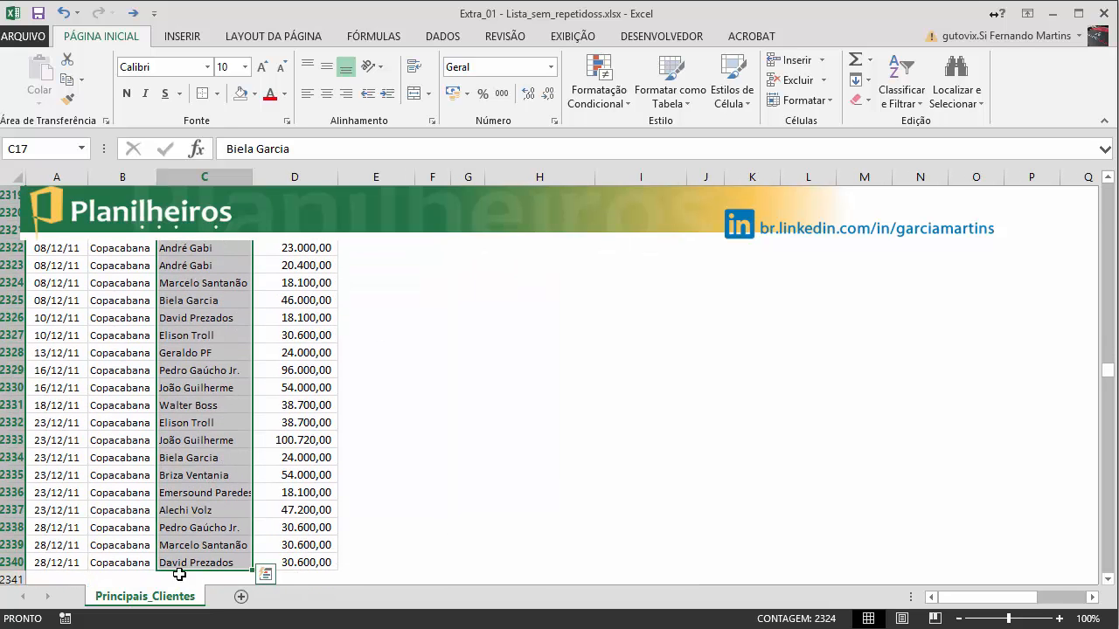
{"action": "left_click", "coordinate": [201, 405]}
{"action": "scroll", "coordinate": [193, 538], "scroll_direction": "up", "scroll_amount": 19}
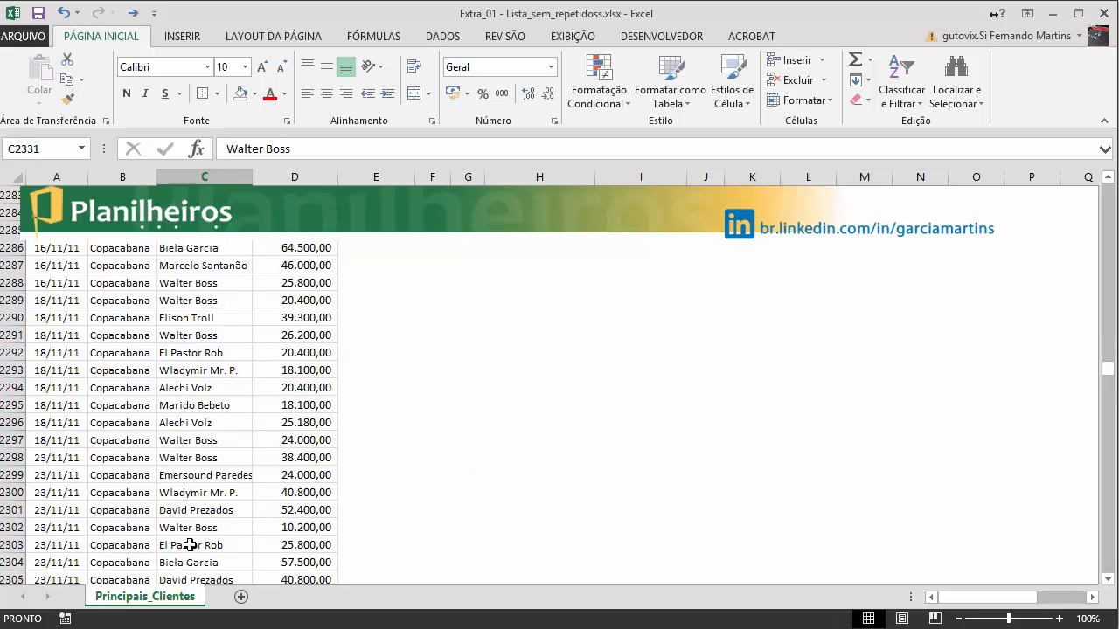
{"action": "scroll", "coordinate": [190, 544], "scroll_direction": "up", "scroll_amount": 13}
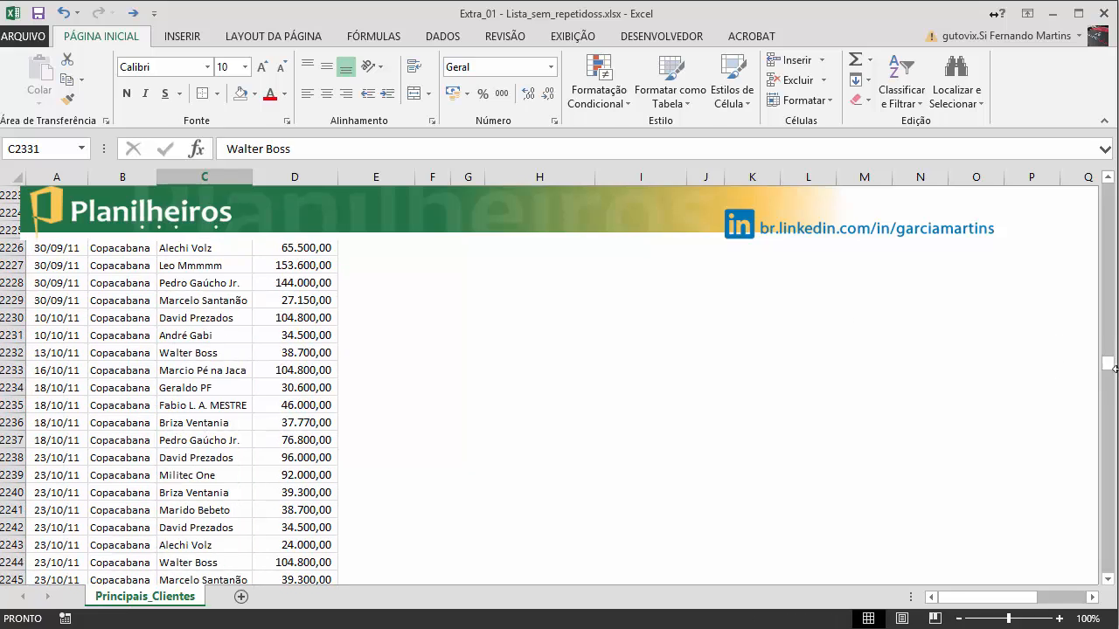
{"action": "left_click_drag", "start_coordinate": [1106, 367], "coordinate": [1107, 185]}
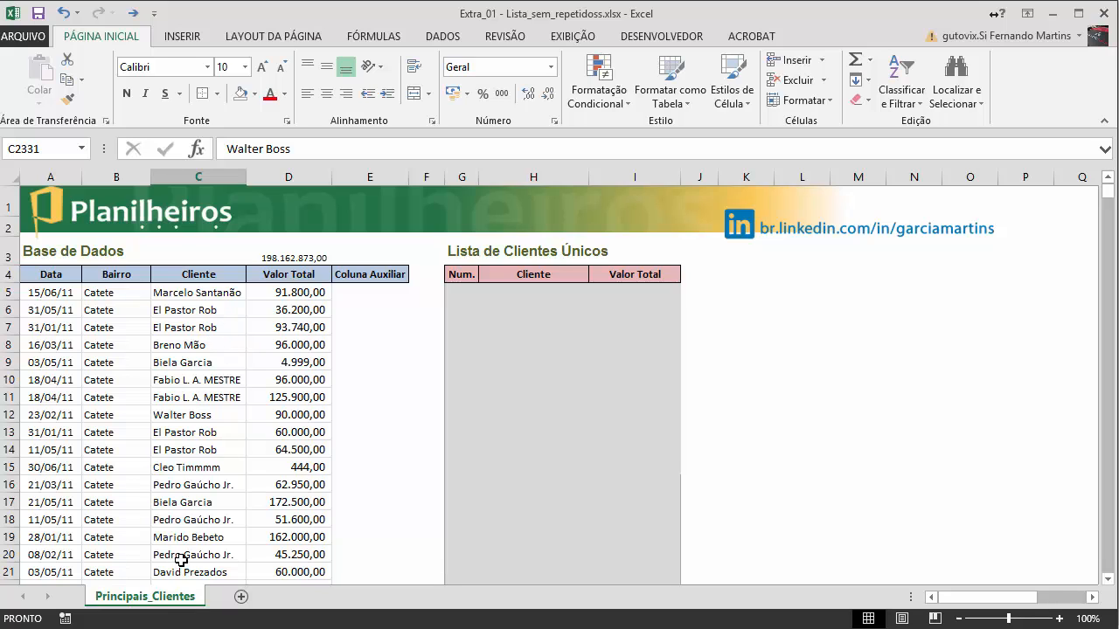
{"action": "left_click", "coordinate": [381, 449]}
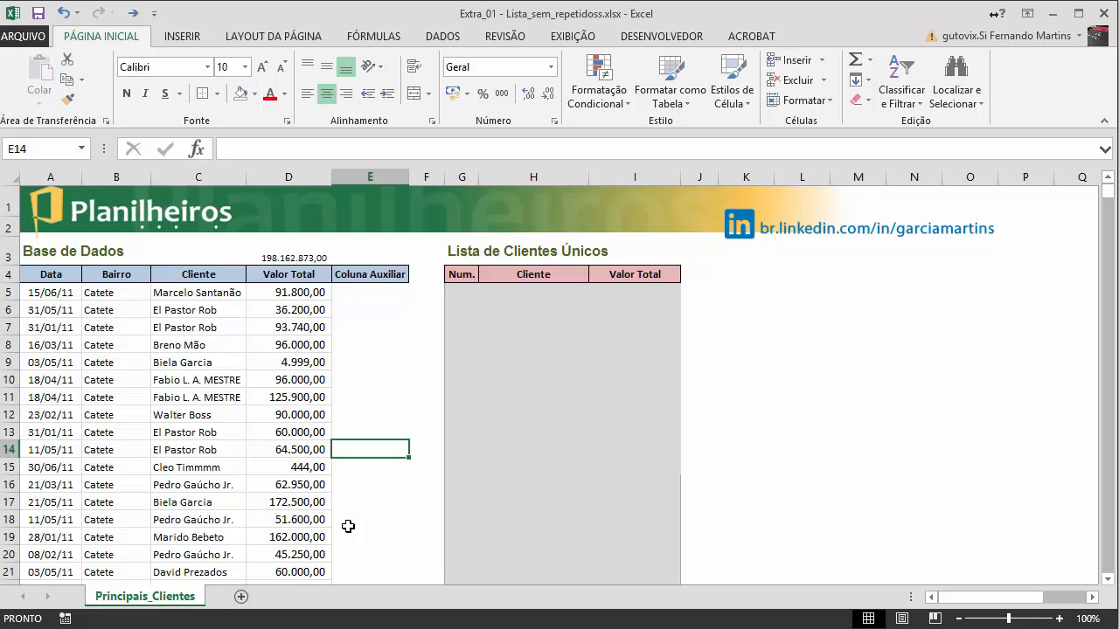
{"action": "left_click", "coordinate": [362, 292]}
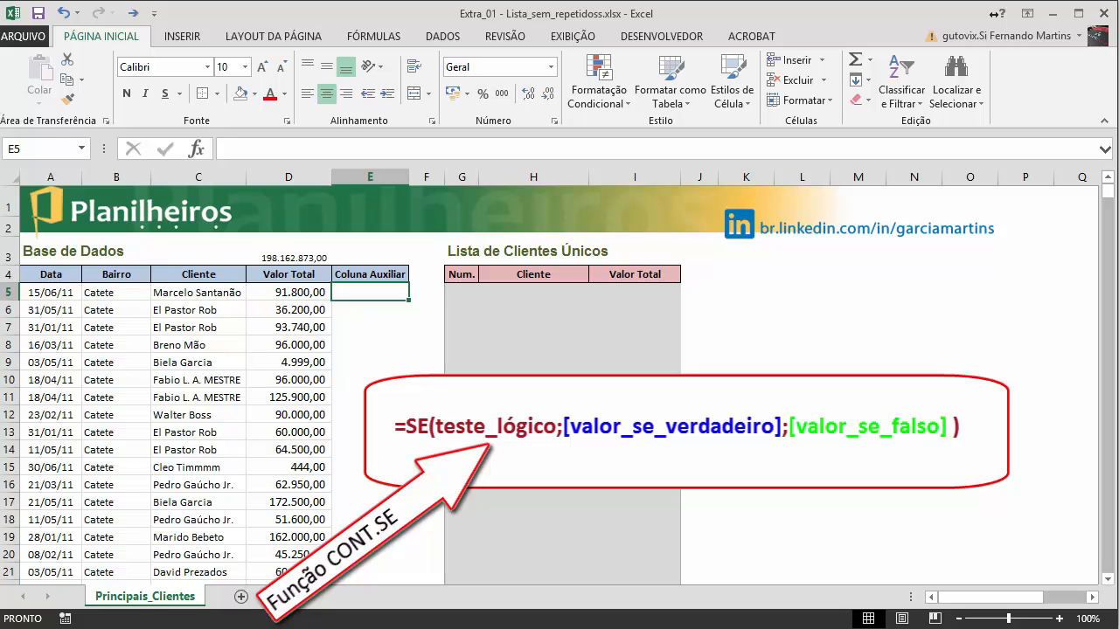
{"action": "type", "text": "=con"}
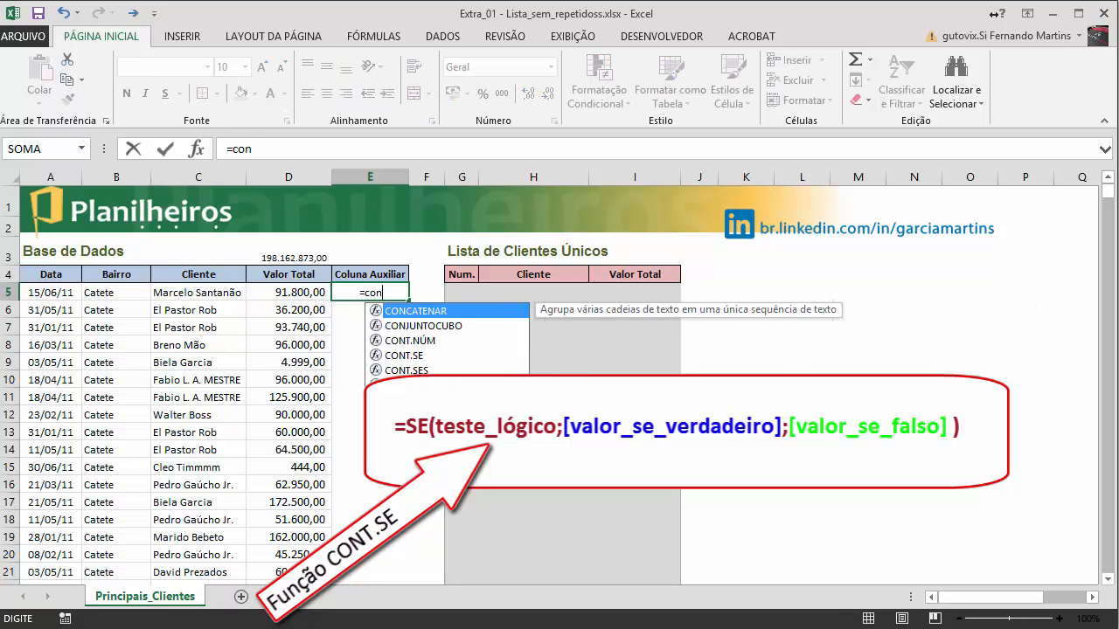
{"action": "type", "text": "t.se"}
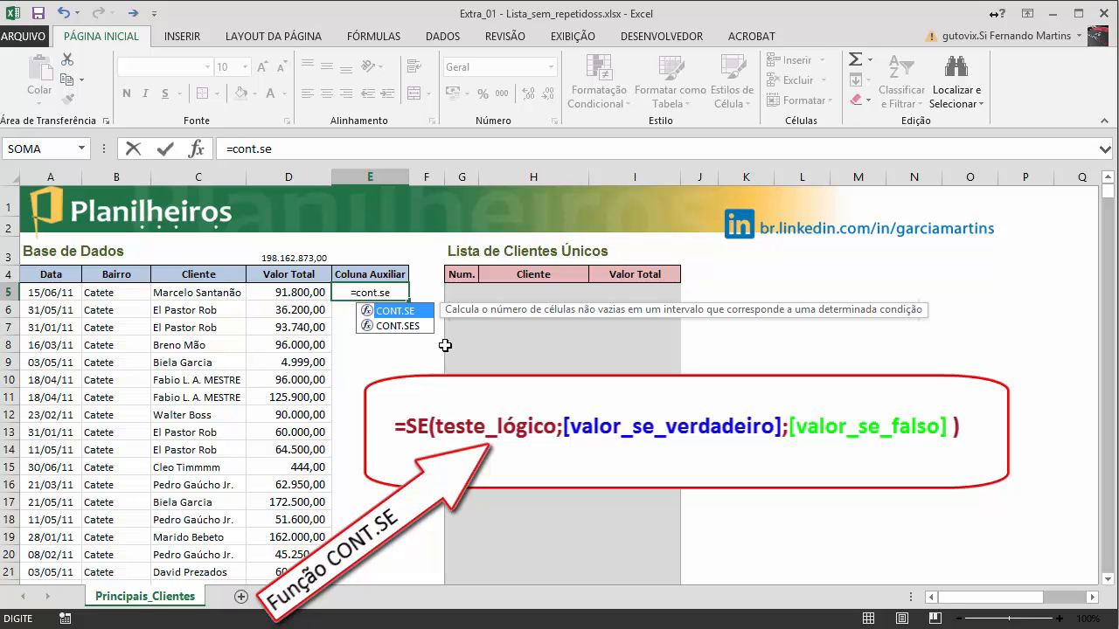
{"action": "key", "text": "BackSpace"}
{"action": "key", "text": "BackSpace"}
{"action": "key", "text": "BackSpace"}
{"action": "key", "text": "BackSpace"}
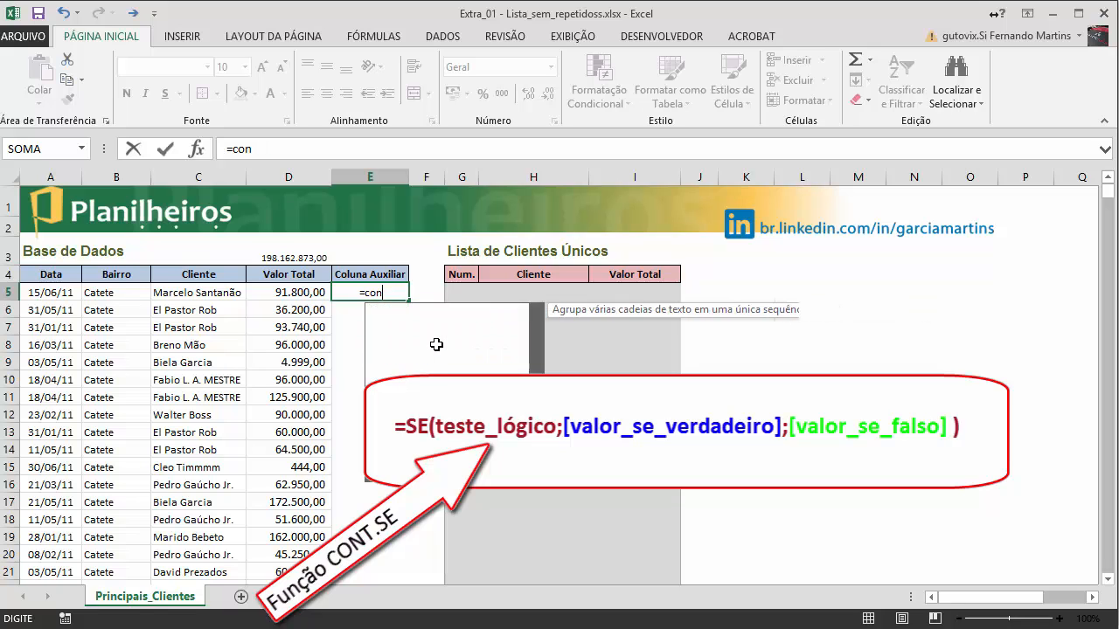
{"action": "key", "text": "BackSpace"}
{"action": "key", "text": "BackSpace"}
{"action": "key", "text": "BackSpace"}
{"action": "type", "text": "se"}
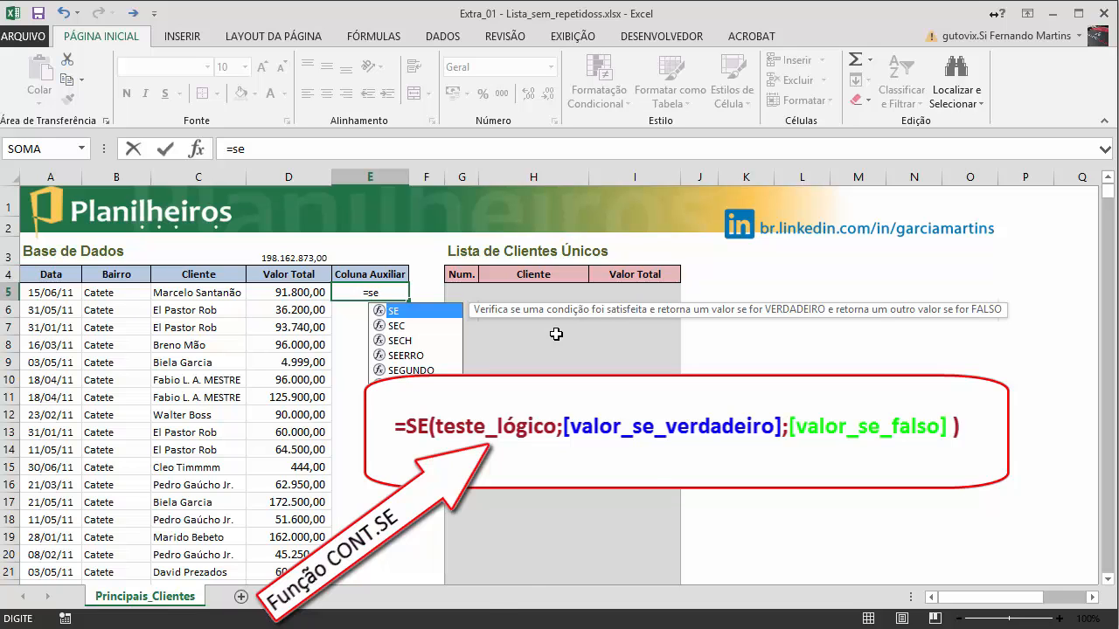
{"action": "key", "text": "BackSpace"}
{"action": "key", "text": "BackSpace"}
{"action": "type", "text": "ma"}
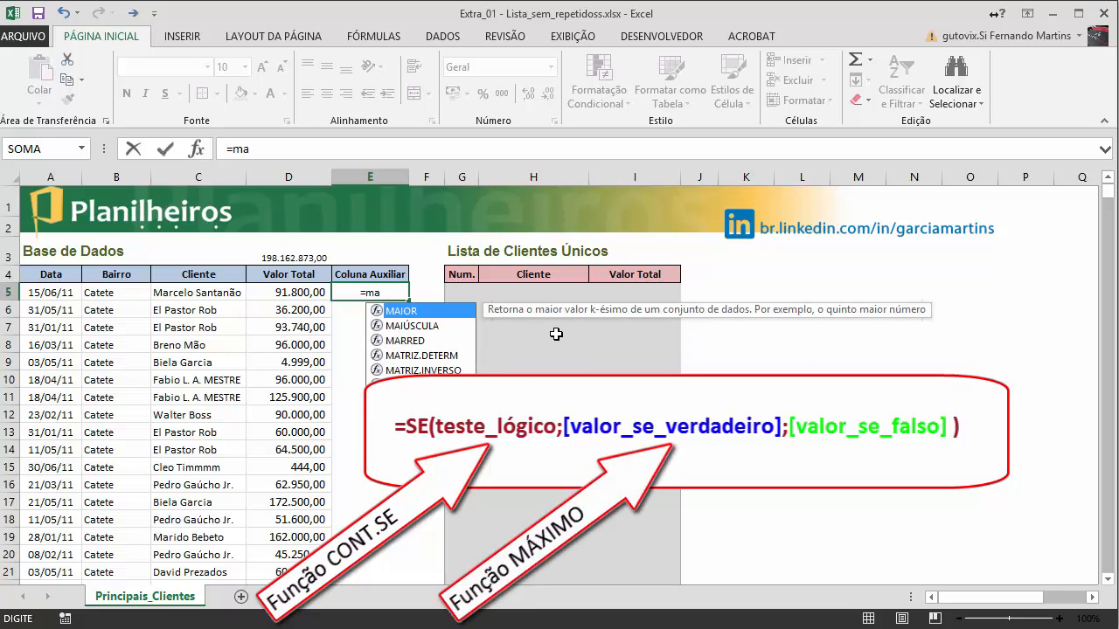
{"action": "type", "text": "x"}
{"action": "key", "text": "BackSpace"}
{"action": "key", "text": "BackSpace"}
{"action": "type", "text": "á"}
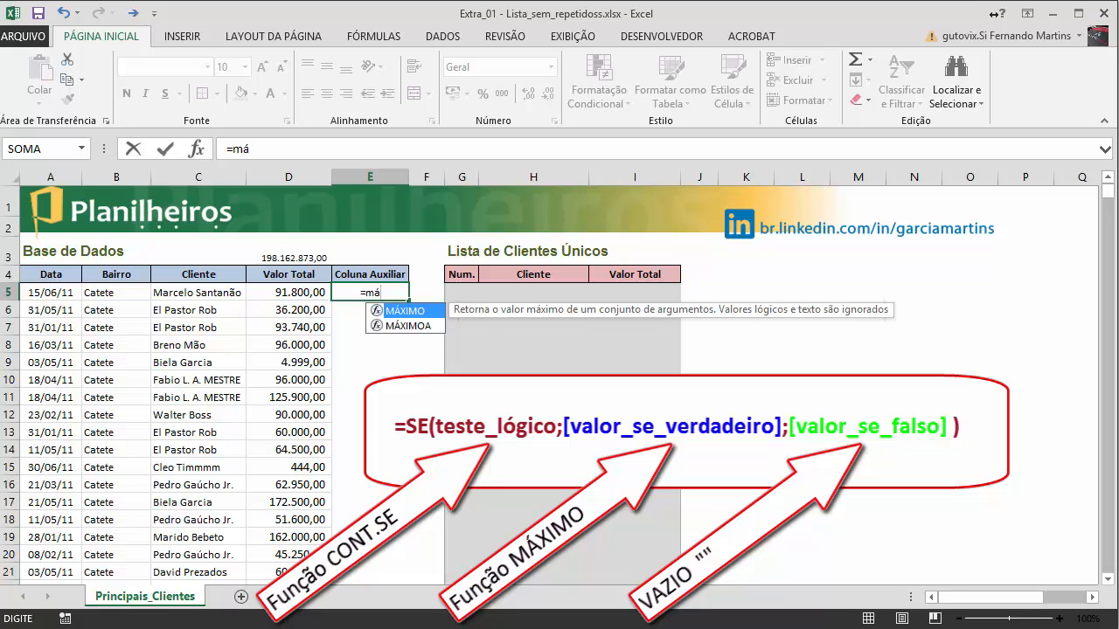
{"action": "key", "text": "Escape"}
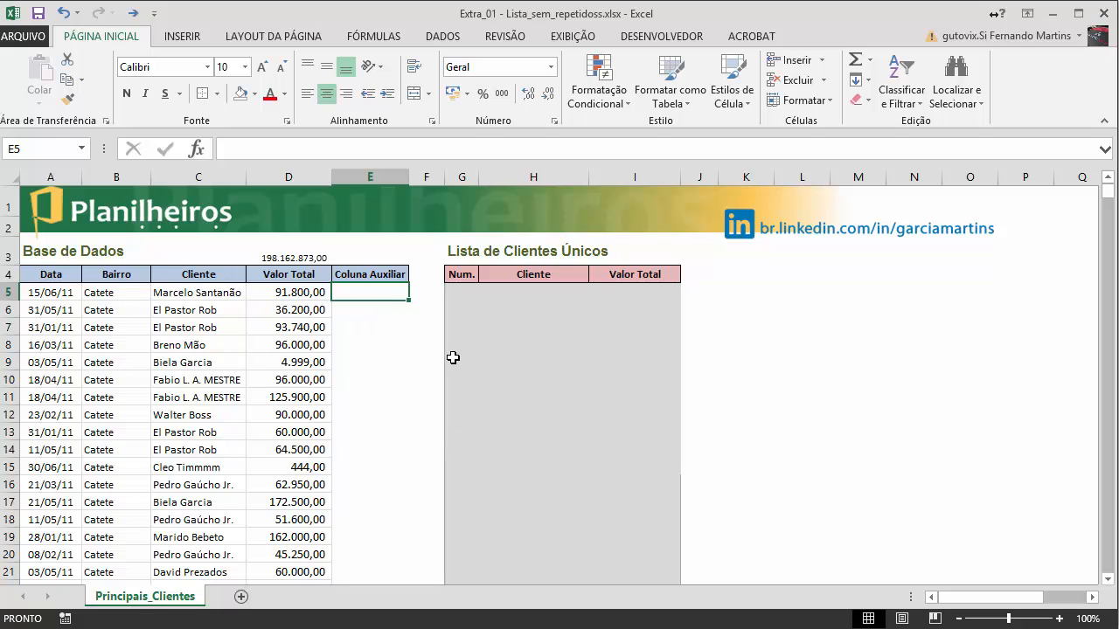
- Enter 1 in cell E5 of the Coluna Auxiliar for the first client
{"action": "type", "text": "1"}
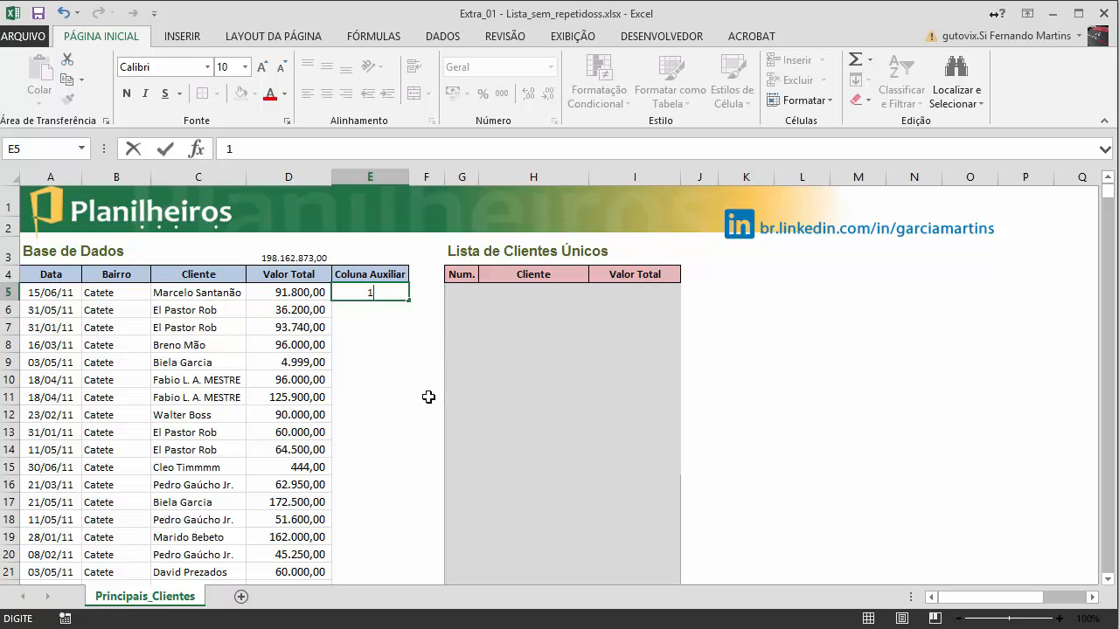
{"action": "key", "text": "Return"}
{"action": "key", "text": "Left"}
{"action": "key", "text": "Left"}
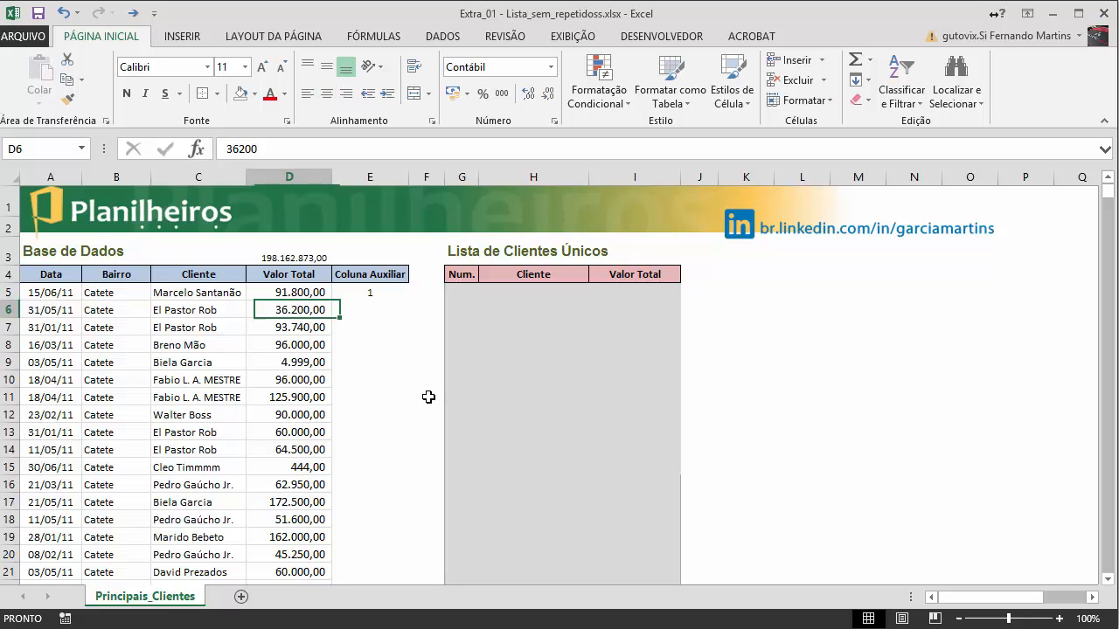
{"action": "key", "text": "Right"}
{"action": "key", "text": "Right"}
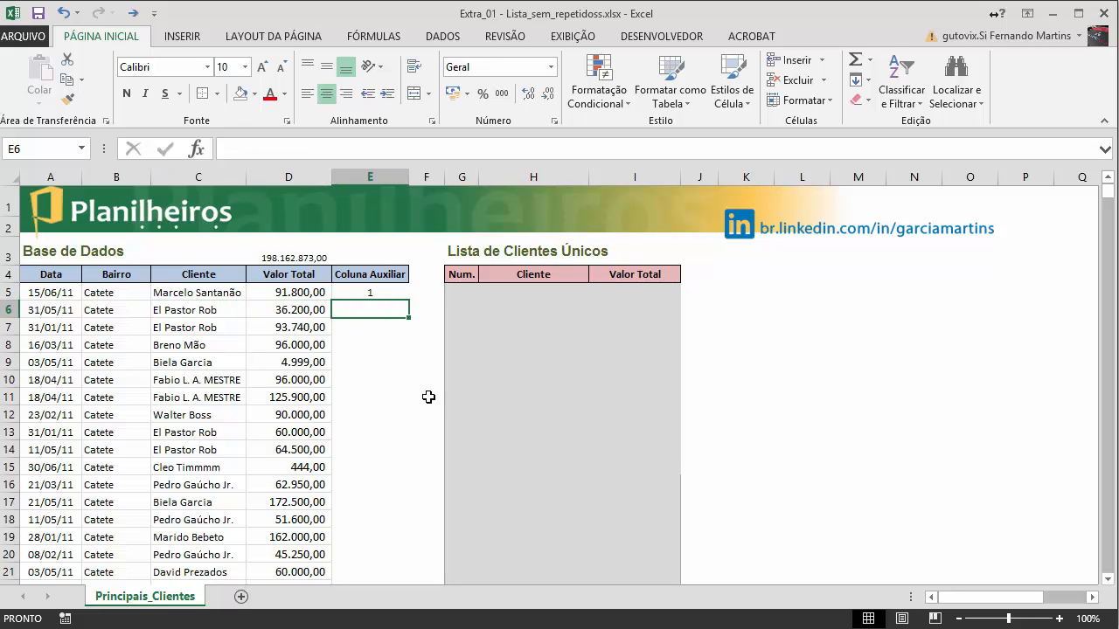
{"action": "key", "text": "Left"}
{"action": "key", "text": "Right"}
- Compare the client in row 6 with the one above and enter 2 in cell E6 as a manual example
{"action": "left_click_drag", "start_coordinate": [205, 298], "coordinate": [200, 312]}
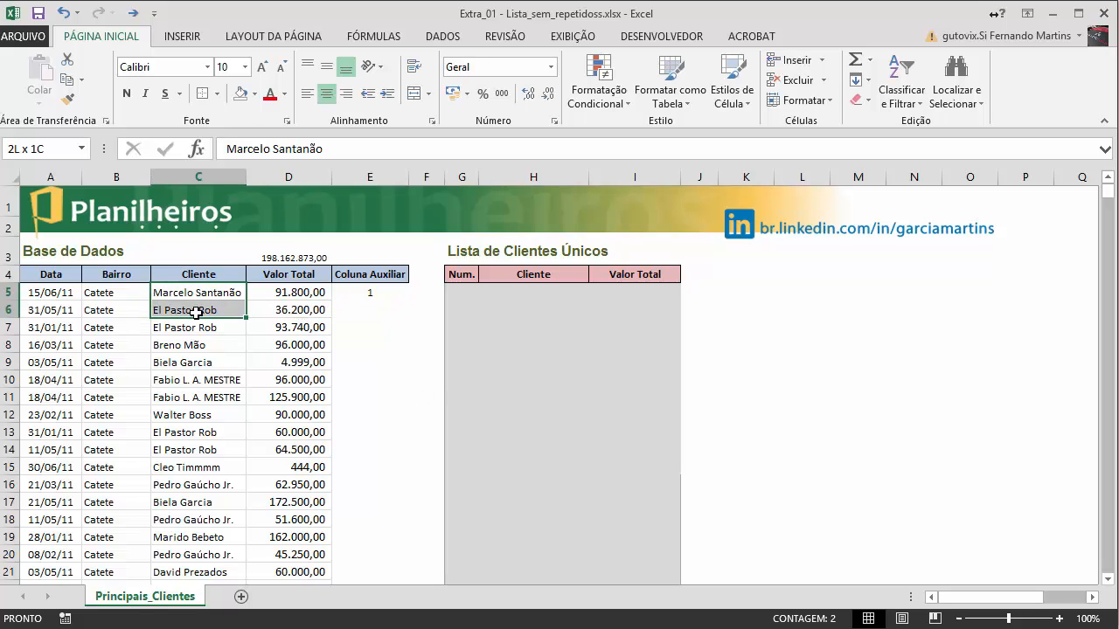
{"action": "left_click", "coordinate": [189, 378]}
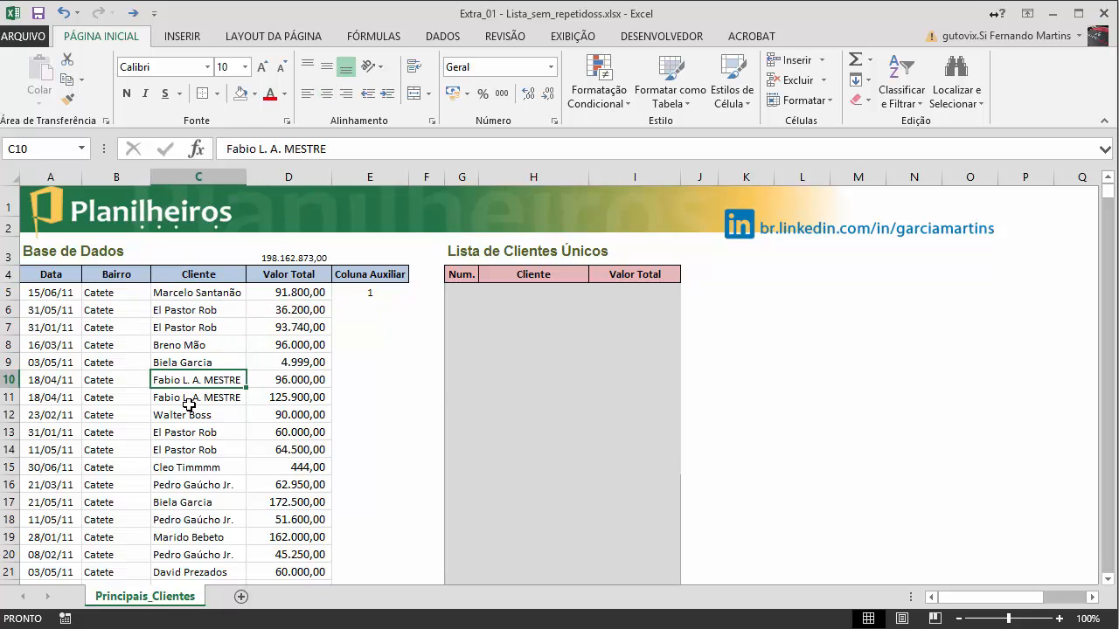
{"action": "left_click", "coordinate": [193, 312]}
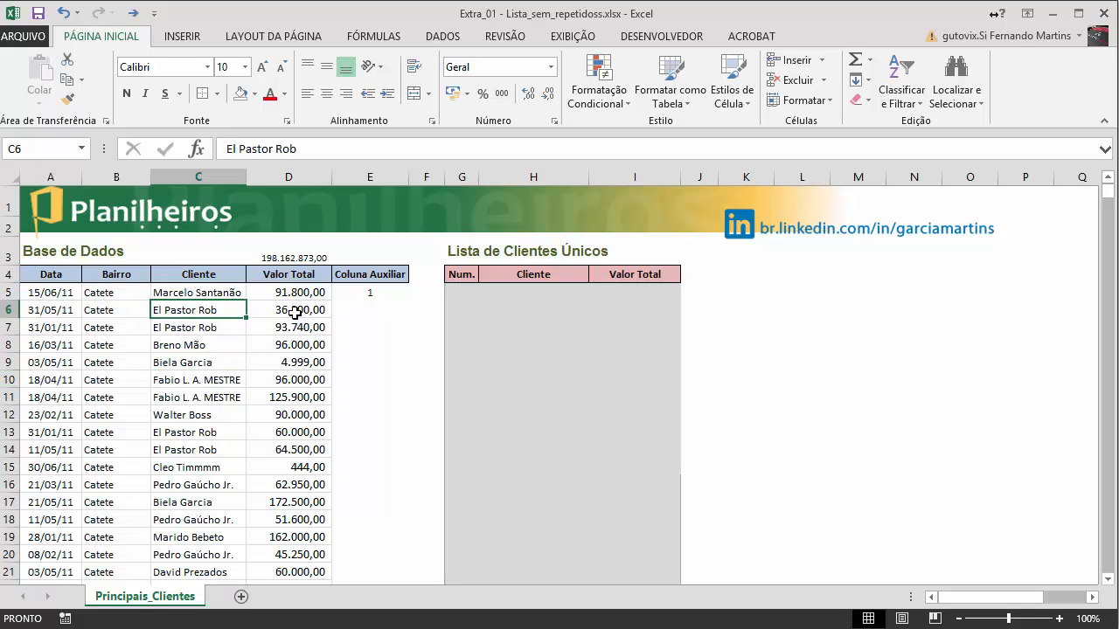
{"action": "left_click", "coordinate": [374, 309]}
{"action": "left_click", "coordinate": [196, 311]}
{"action": "left_click_drag", "start_coordinate": [229, 293], "coordinate": [223, 308]}
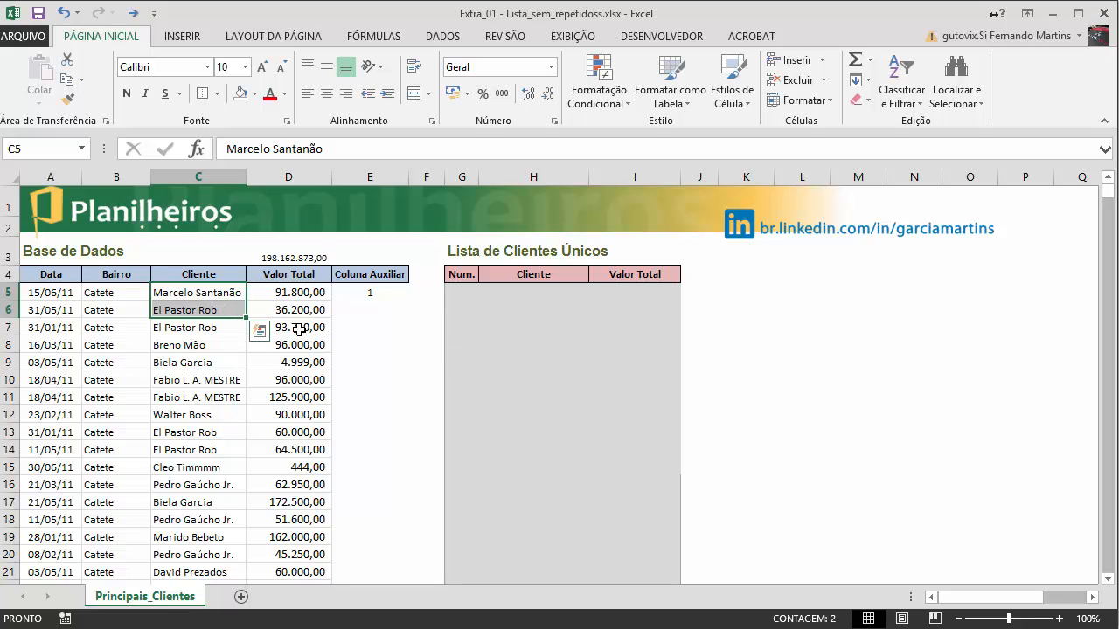
{"action": "left_click", "coordinate": [369, 308]}
{"action": "type", "text": "2"}
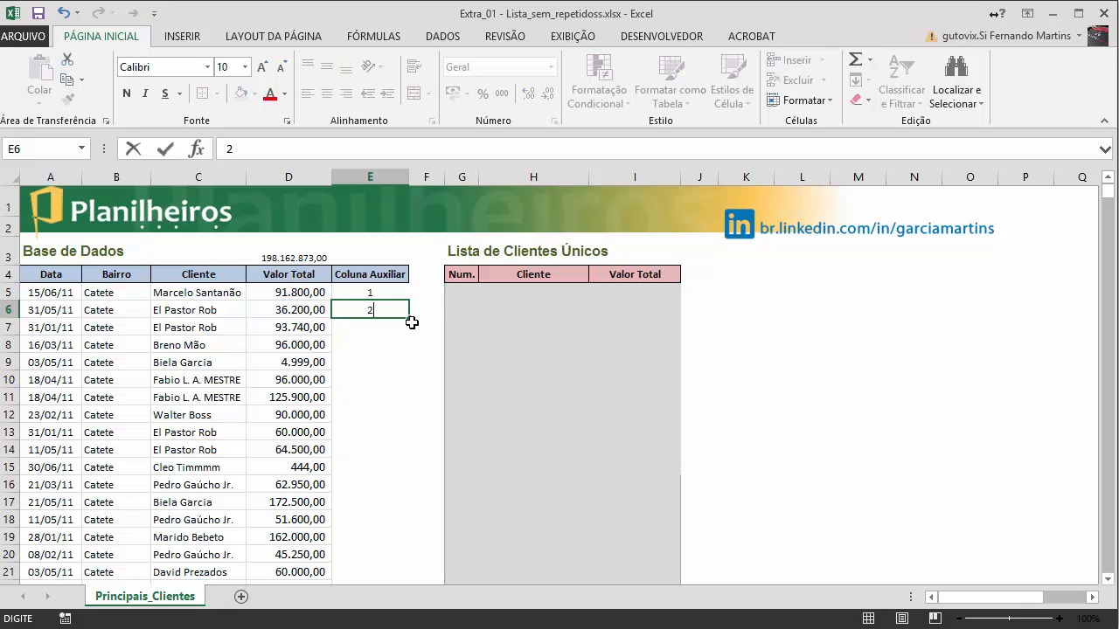
{"action": "key", "text": "Return"}
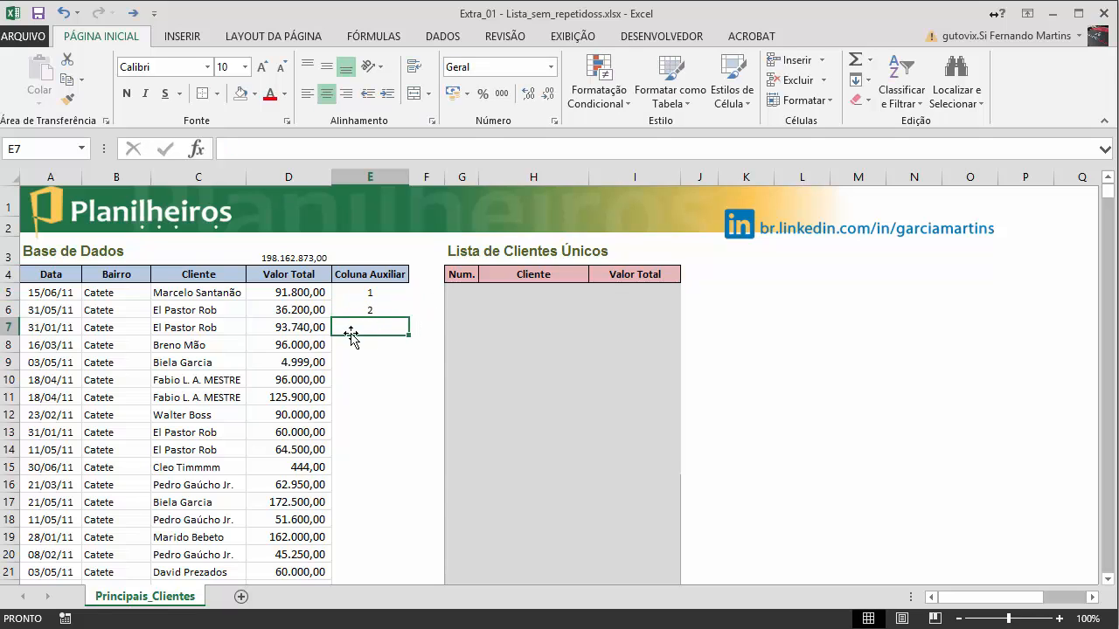
- Check the clients in rows 7 and 8 against those above, leave E7 blank and enter 3 in cell E8
{"action": "left_click_drag", "start_coordinate": [199, 327], "coordinate": [205, 295]}
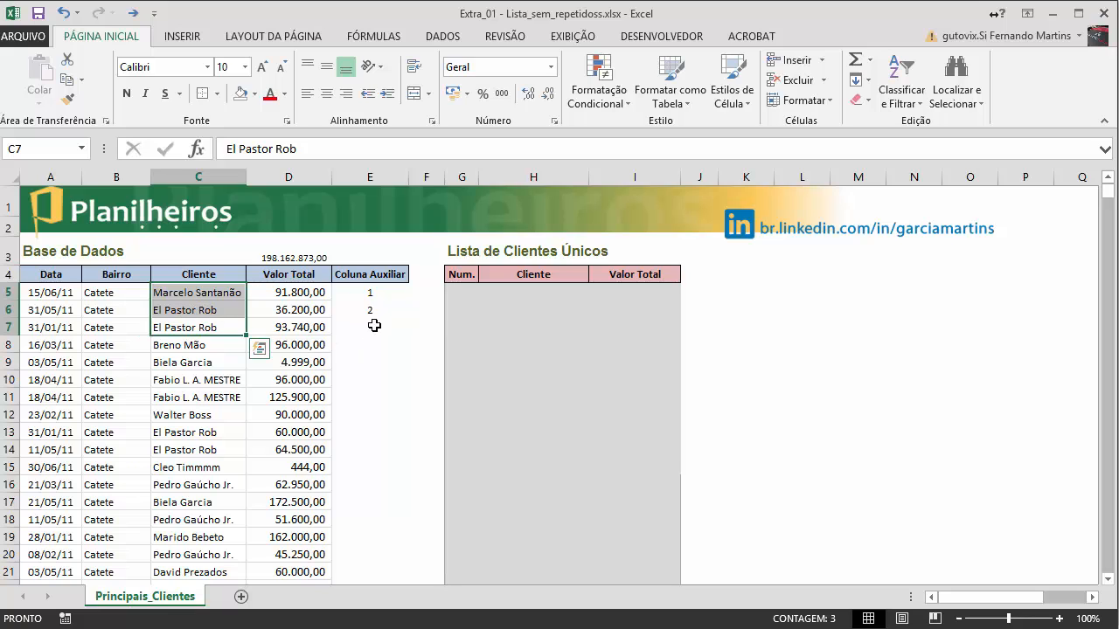
{"action": "left_click", "coordinate": [375, 325]}
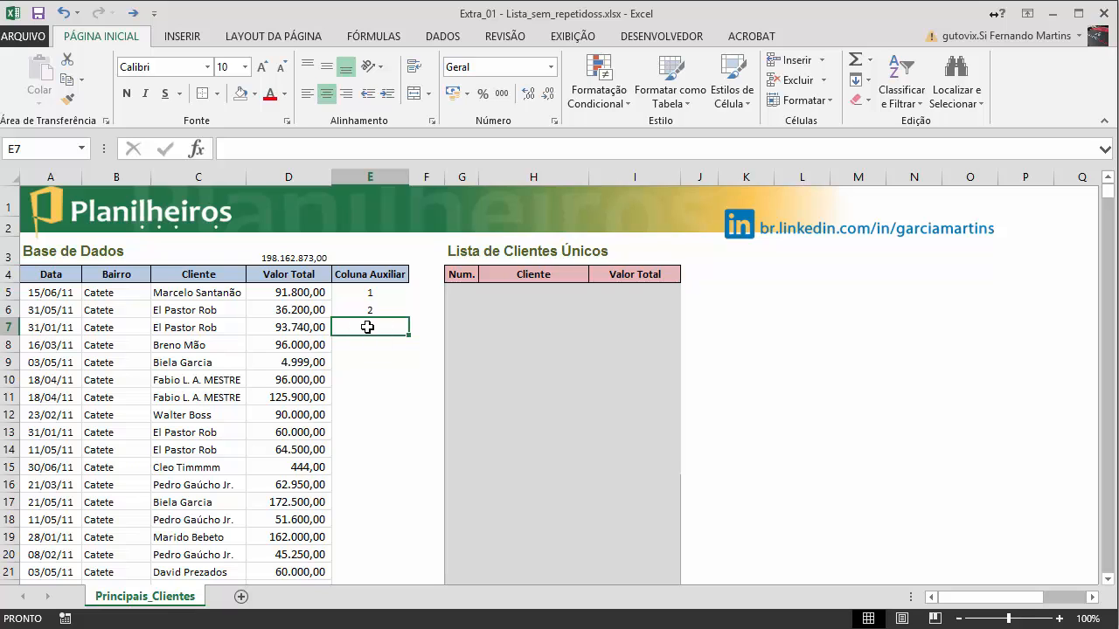
{"action": "left_click", "coordinate": [364, 346]}
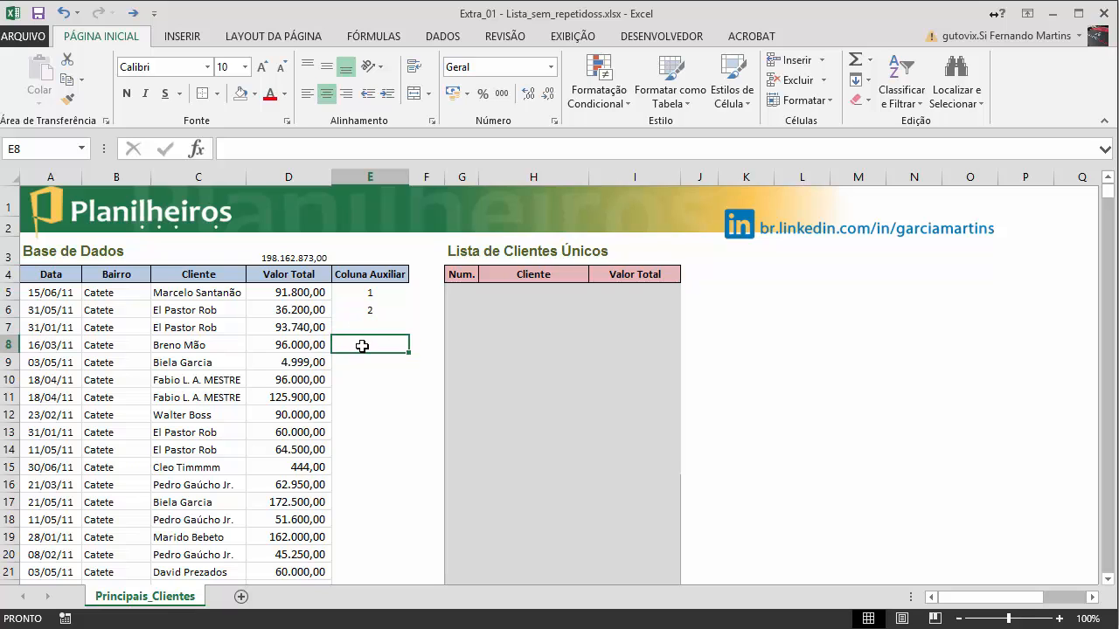
{"action": "left_click", "coordinate": [210, 348]}
{"action": "left_click_drag", "start_coordinate": [208, 325], "coordinate": [170, 291]}
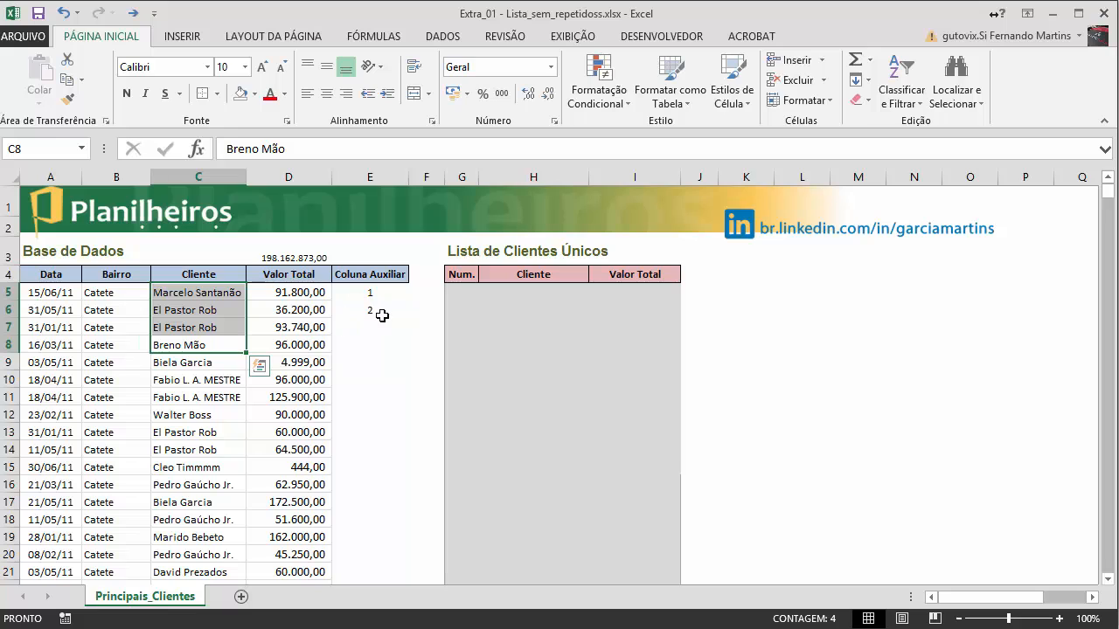
{"action": "left_click", "coordinate": [376, 345]}
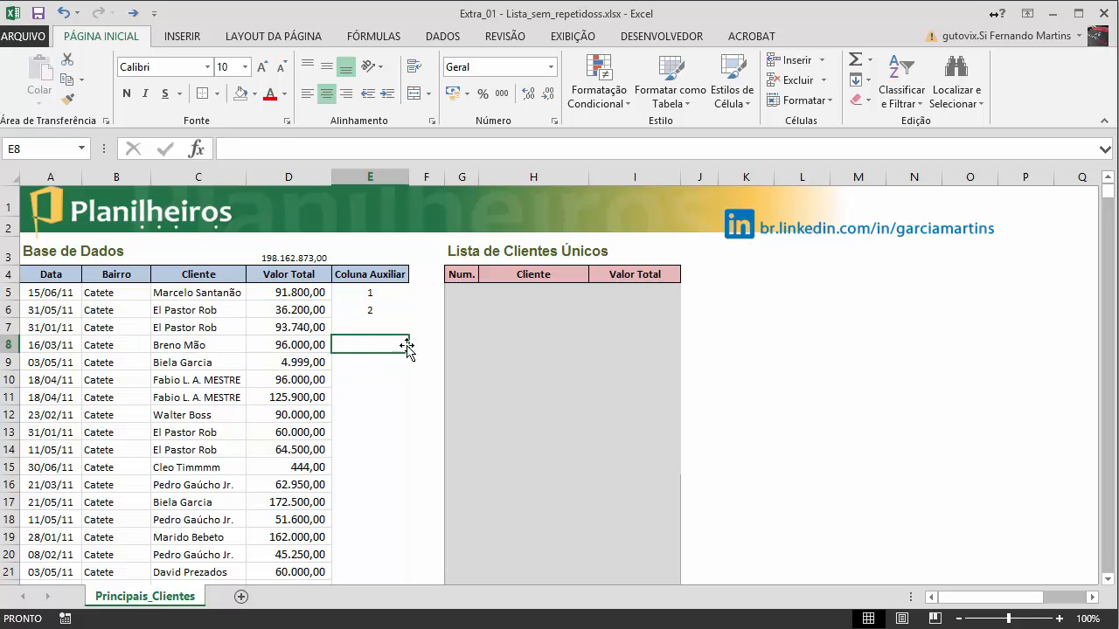
{"action": "type", "text": "3"}
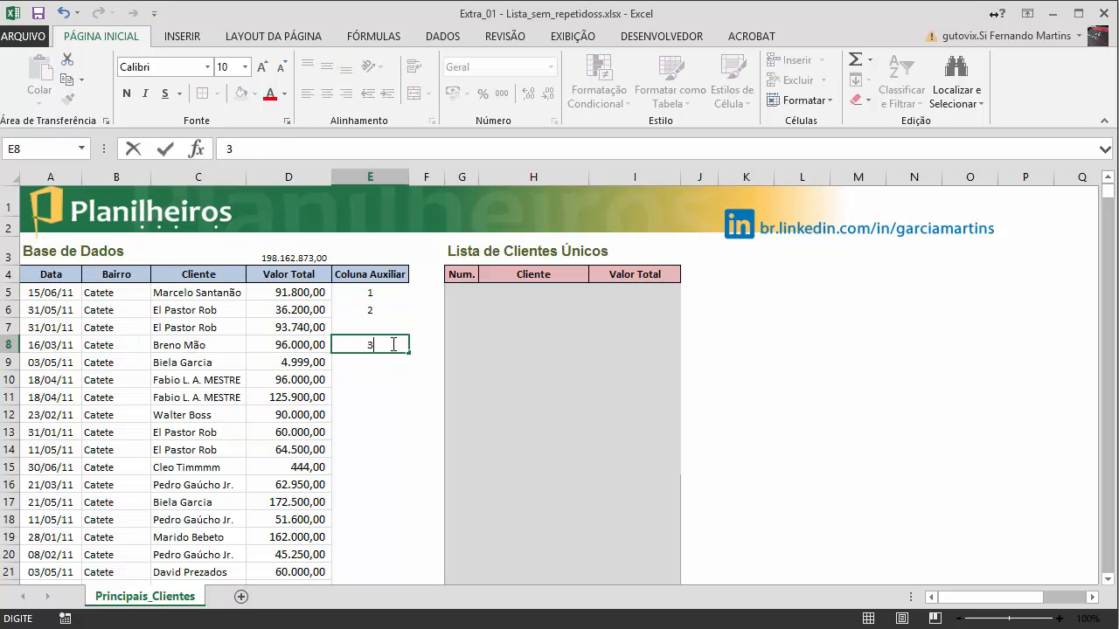
{"action": "key", "text": "Return"}
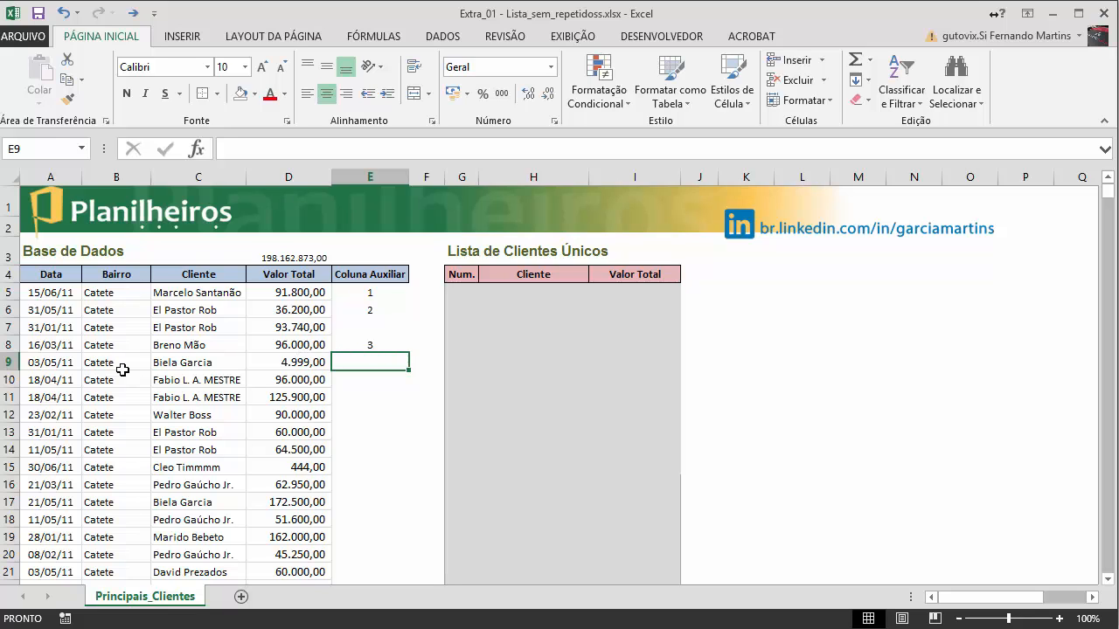
- Check the client in row 9 against those above and enter 4 in cell E9
{"action": "left_click", "coordinate": [185, 355]}
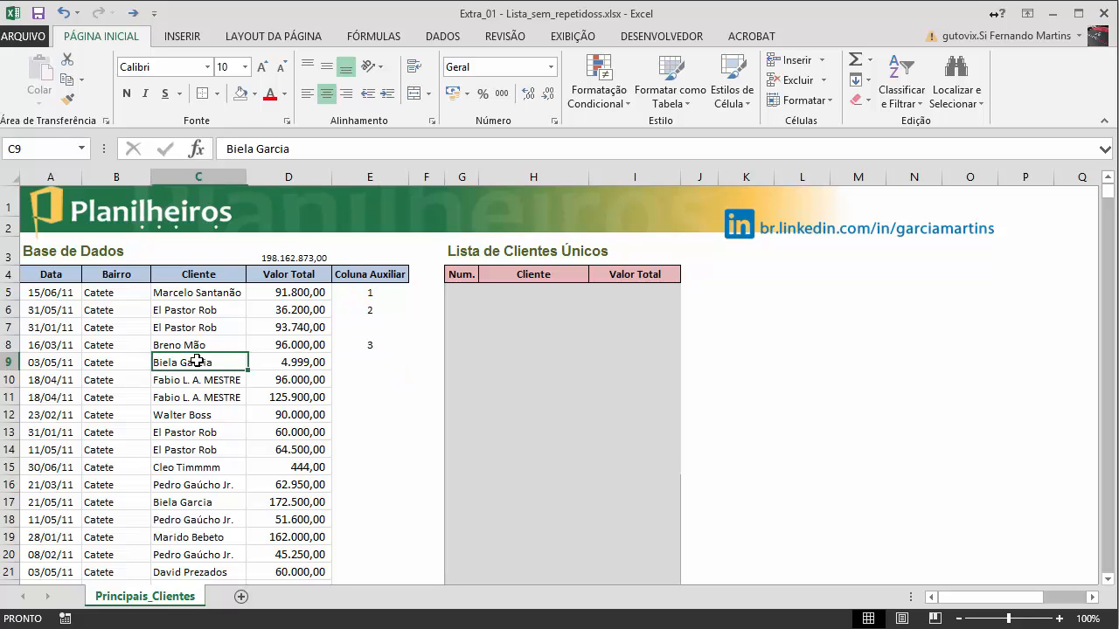
{"action": "left_click_drag", "start_coordinate": [185, 359], "coordinate": [180, 289]}
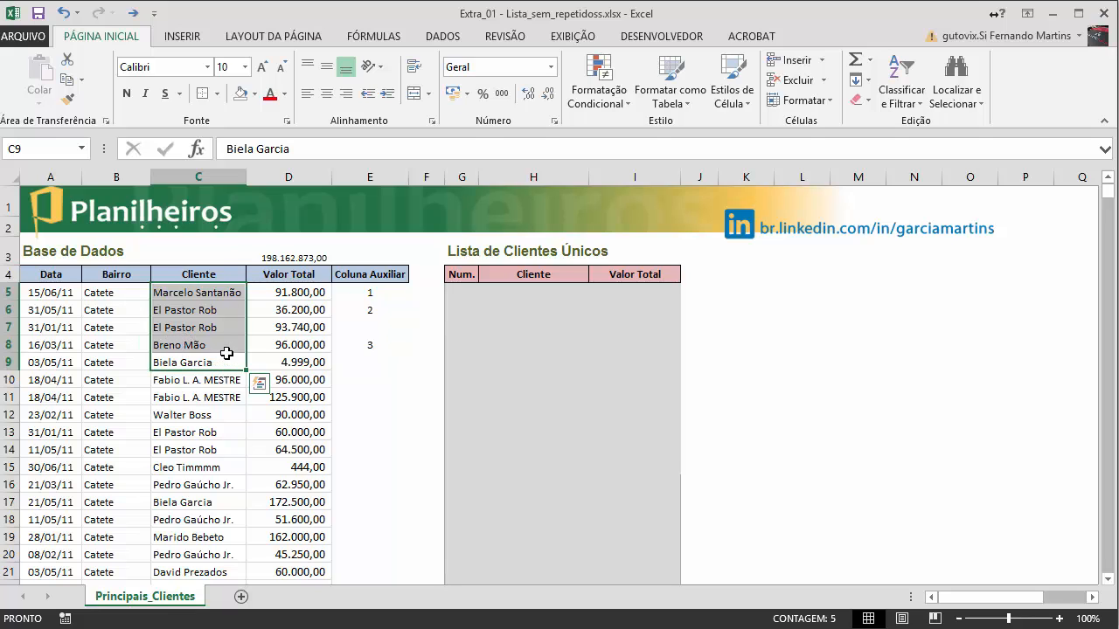
{"action": "left_click", "coordinate": [379, 359]}
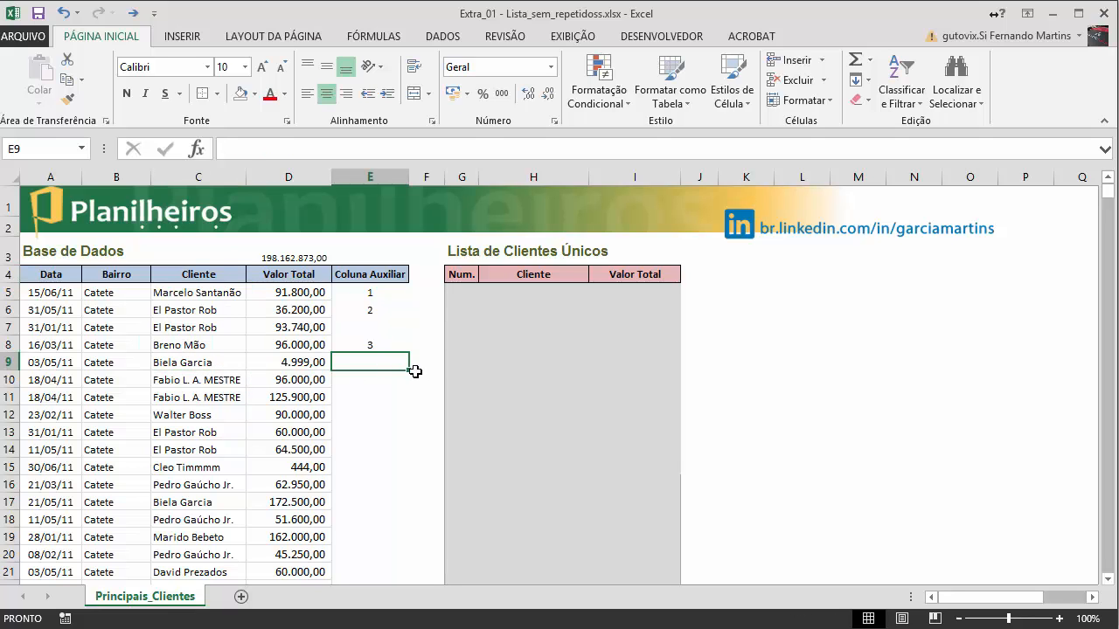
{"action": "type", "text": "4"}
{"action": "key", "text": "Return"}
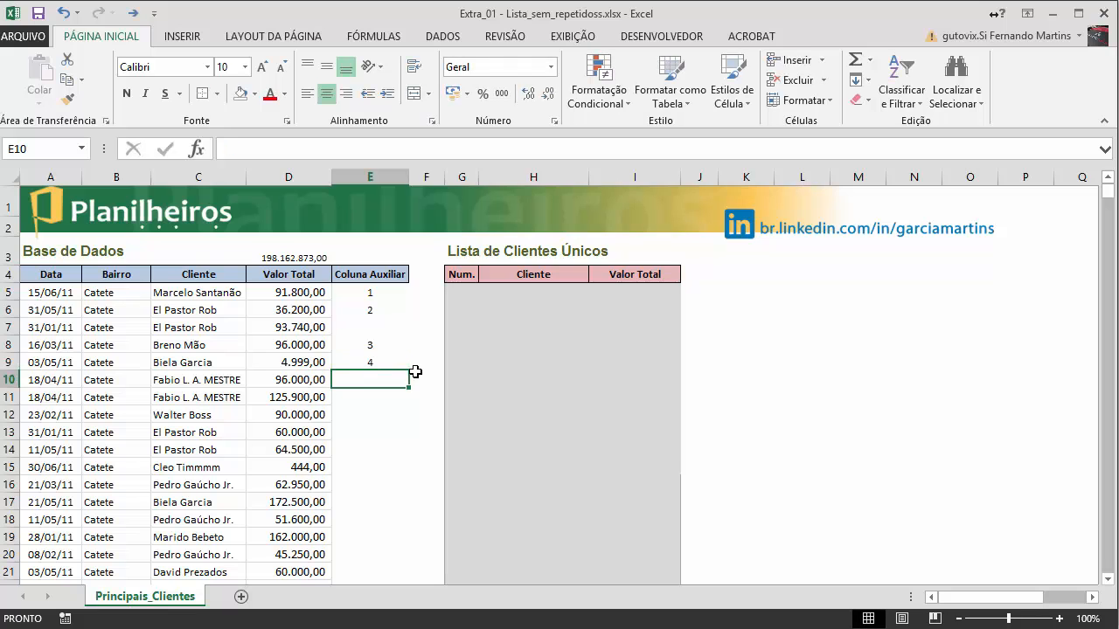
- Clear the manually entered example numbers from cells E6:E9, keeping the value in E5
{"action": "left_click_drag", "start_coordinate": [382, 312], "coordinate": [382, 363]}
{"action": "key", "text": "Delete"}
{"action": "key", "text": "shift+BackSpace"}
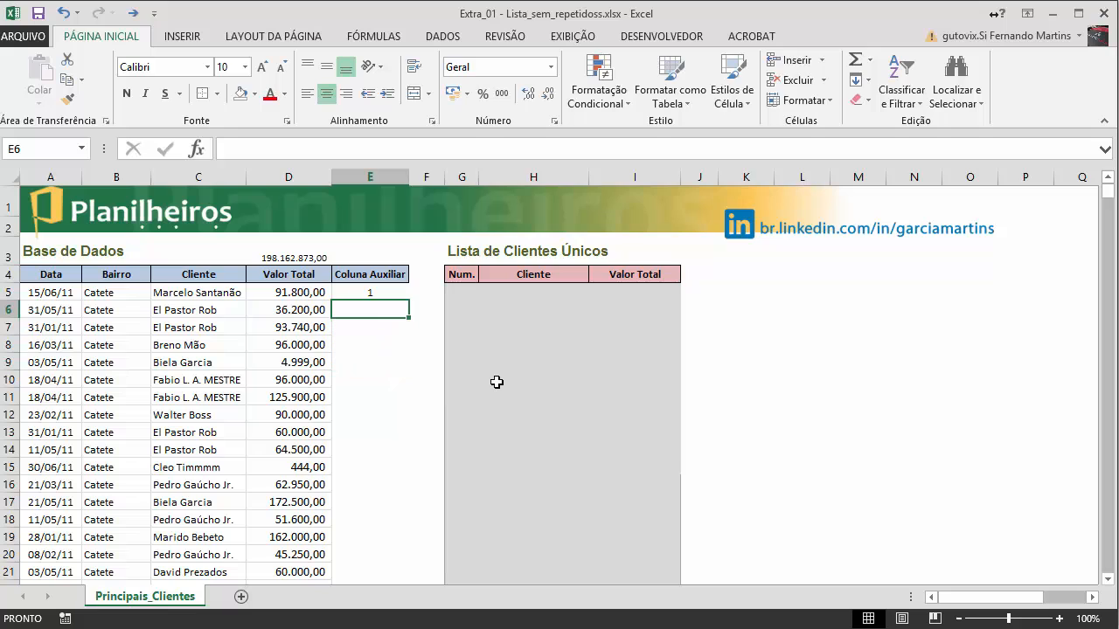
- Start a formula in cell E6 with the SE function and nest CONT.SE as its logical test
{"action": "type", "text": "s"}
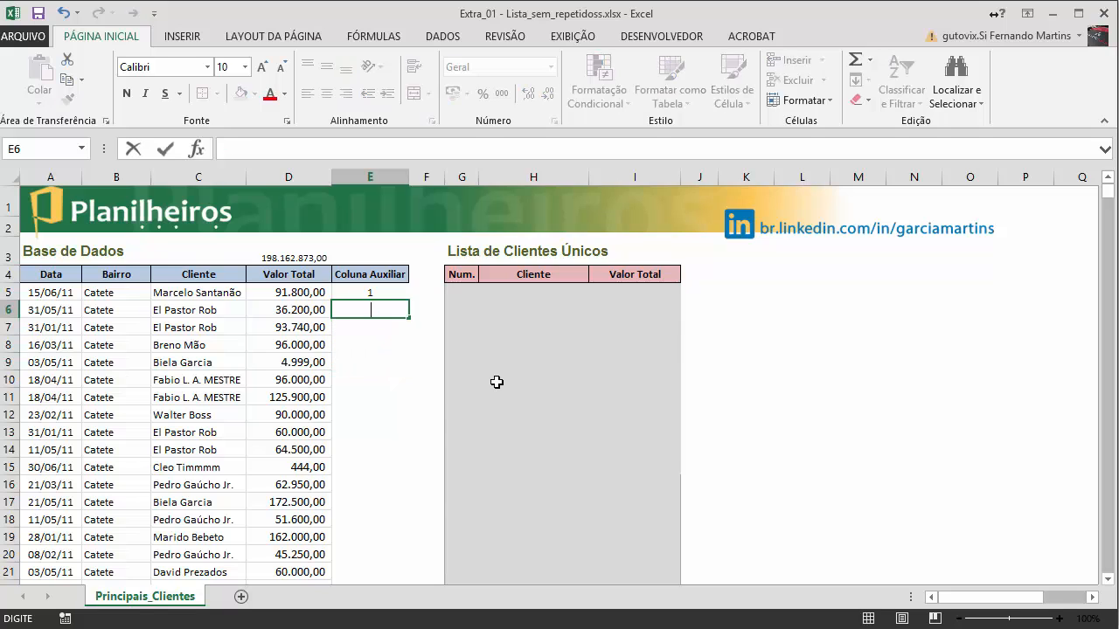
{"action": "type", "text": "=se"}
{"action": "key", "text": "Tab"}
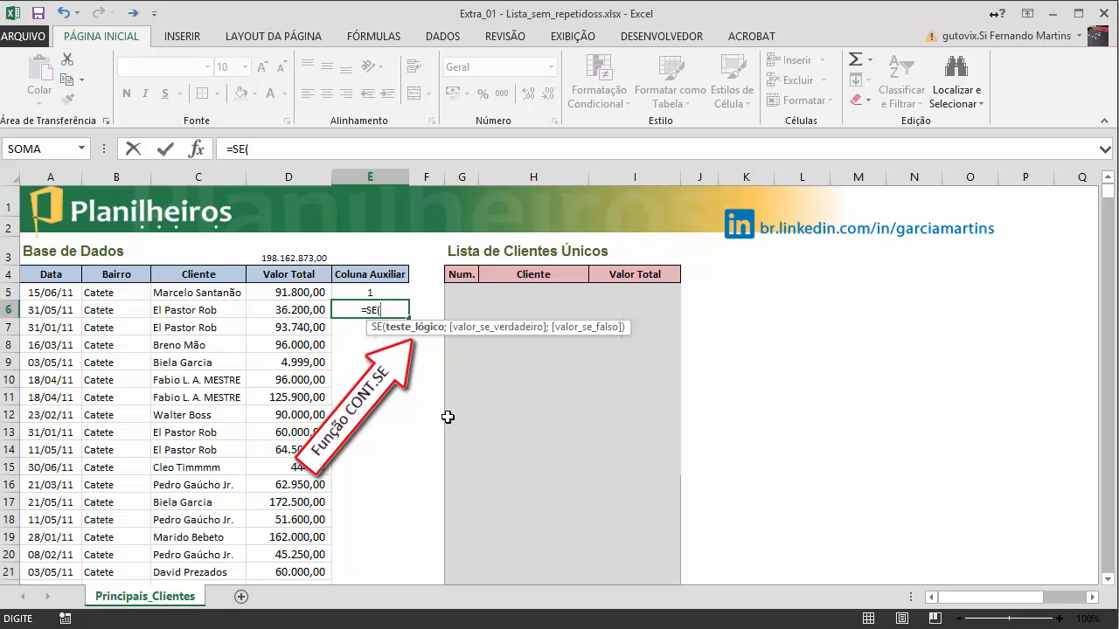
{"action": "type", "text": "cont"}
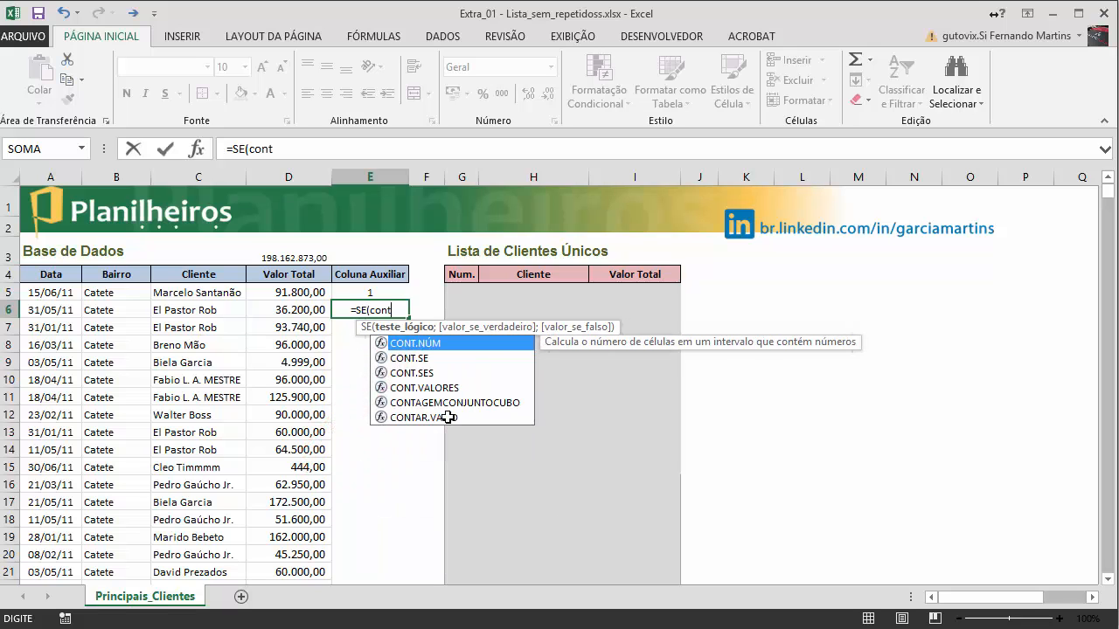
{"action": "key", "text": "Down"}
{"action": "key", "text": "Tab"}
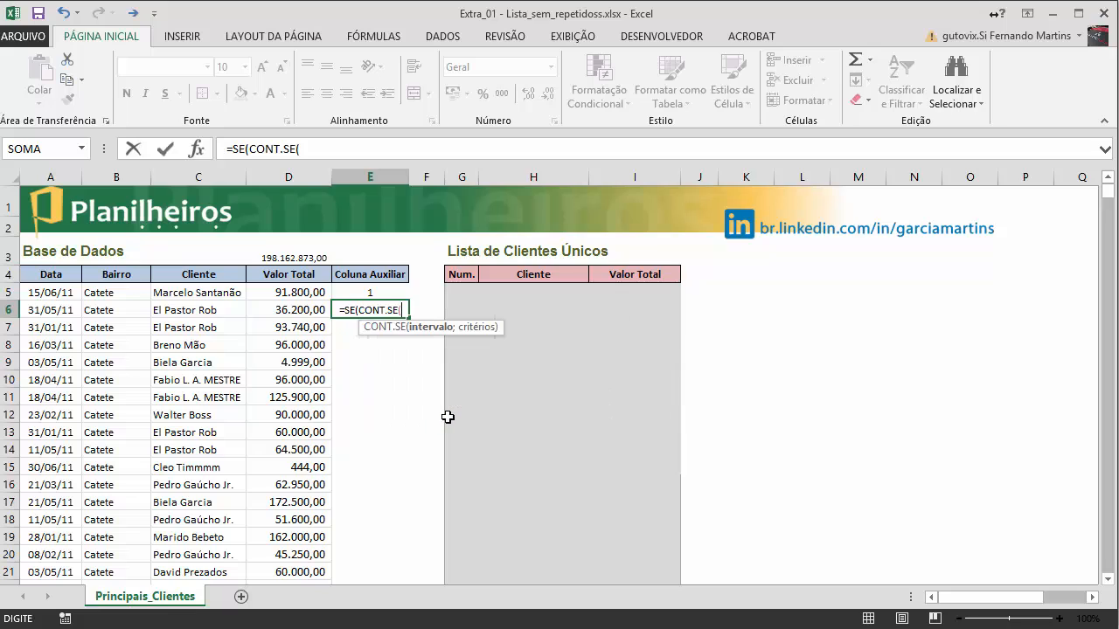
- Set the CONT.SE range to $C$5:C6, with the start cell absolute and the end cell relative
{"action": "left_click", "coordinate": [179, 291]}
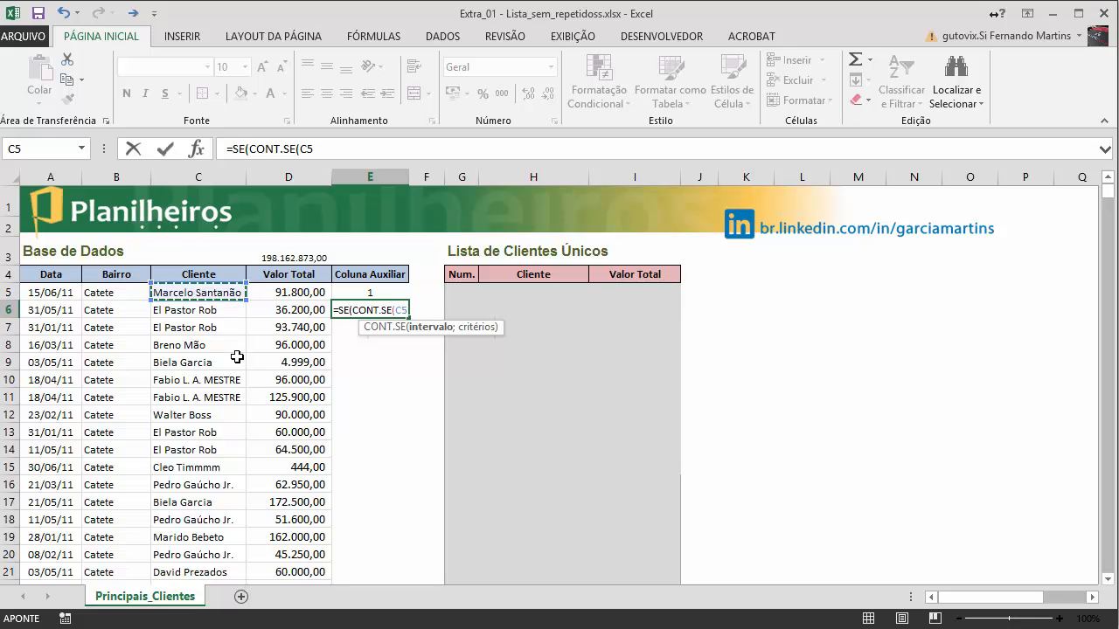
{"action": "left_click", "coordinate": [306, 149]}
{"action": "key", "text": "F4"}
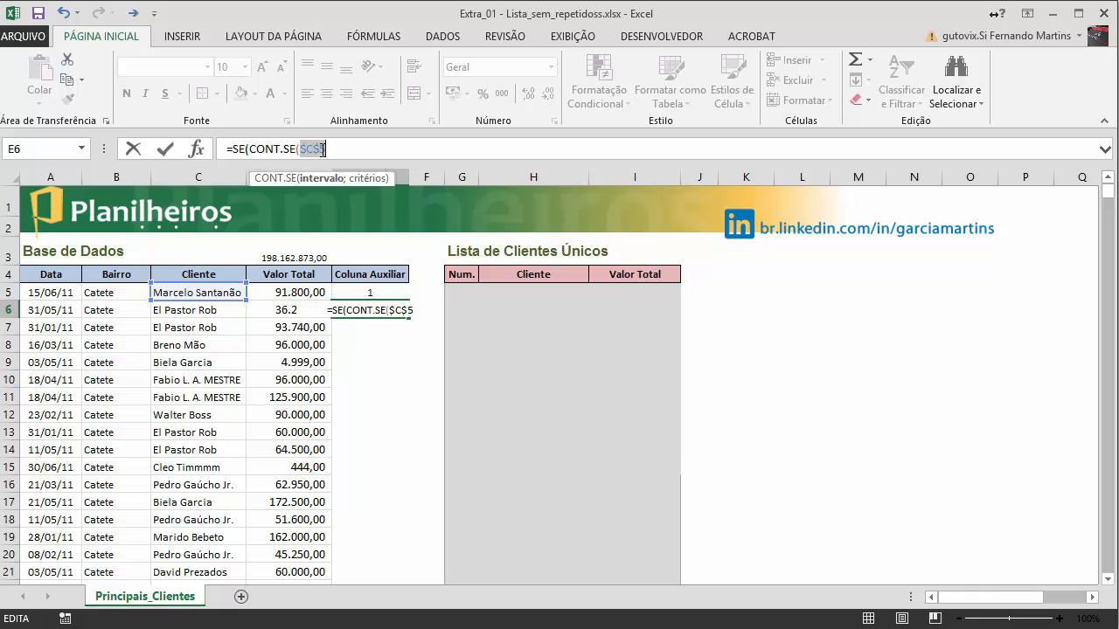
{"action": "key", "text": "Right"}
{"action": "type", "text": ":"}
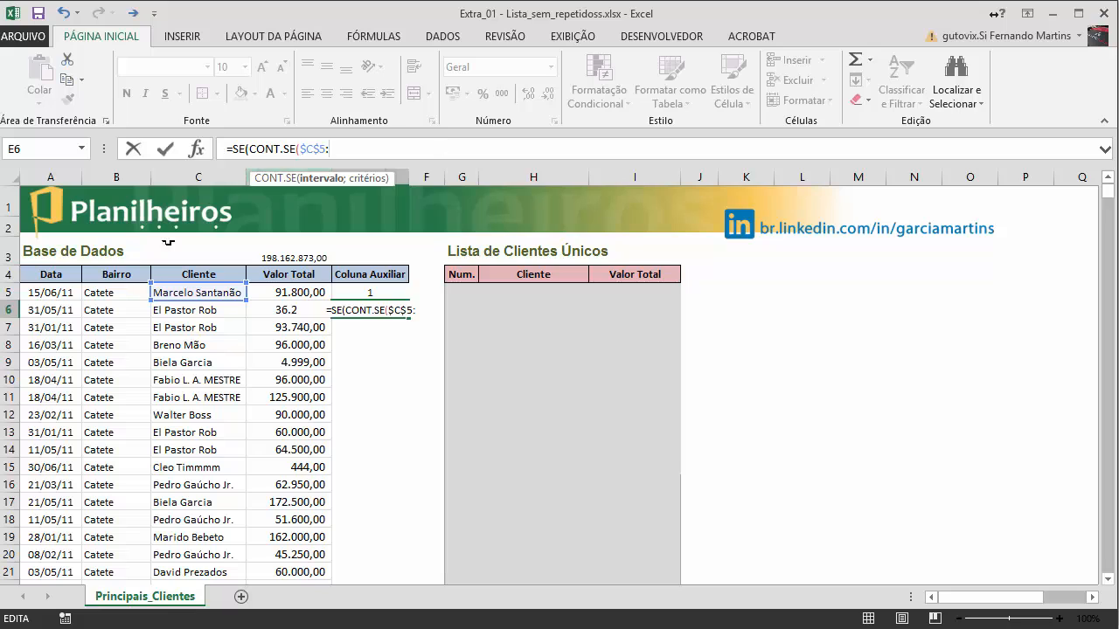
{"action": "left_click_drag", "start_coordinate": [248, 300], "coordinate": [244, 312]}
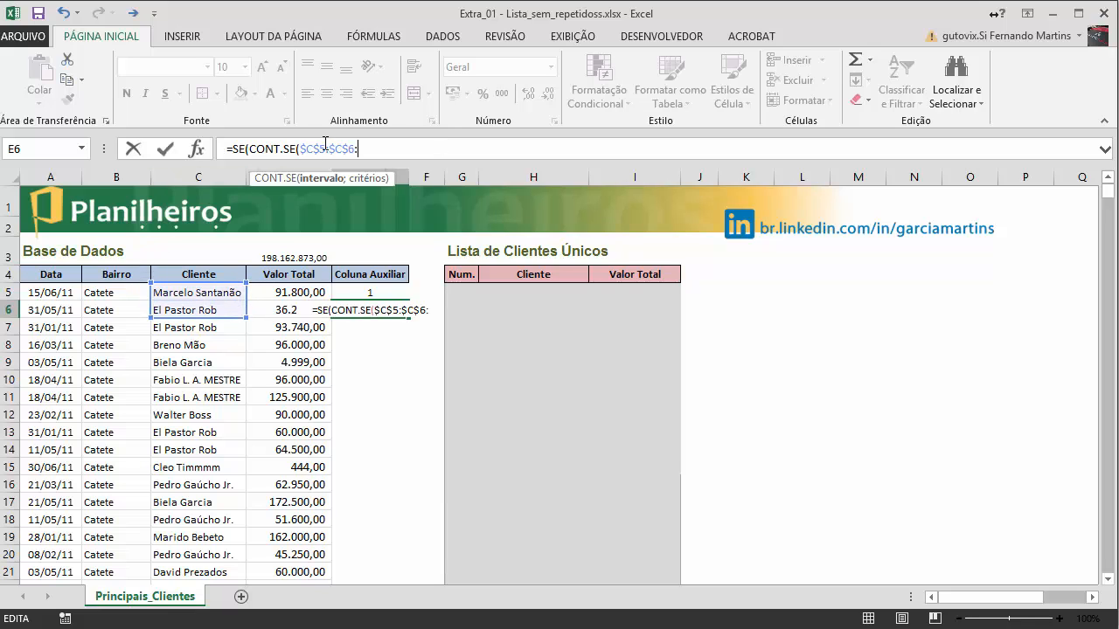
{"action": "left_click_drag", "start_coordinate": [330, 152], "coordinate": [359, 152]}
{"action": "key", "text": "F4"}
{"action": "key", "text": "F4"}
{"action": "key", "text": "BackSpace"}
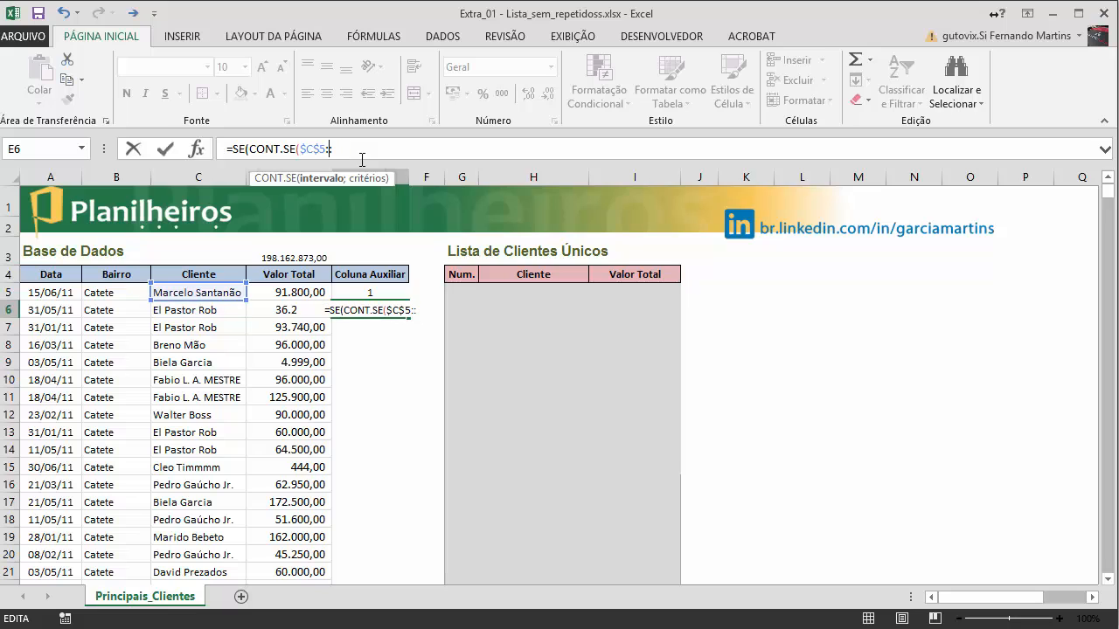
{"action": "type", "text": "C6"}
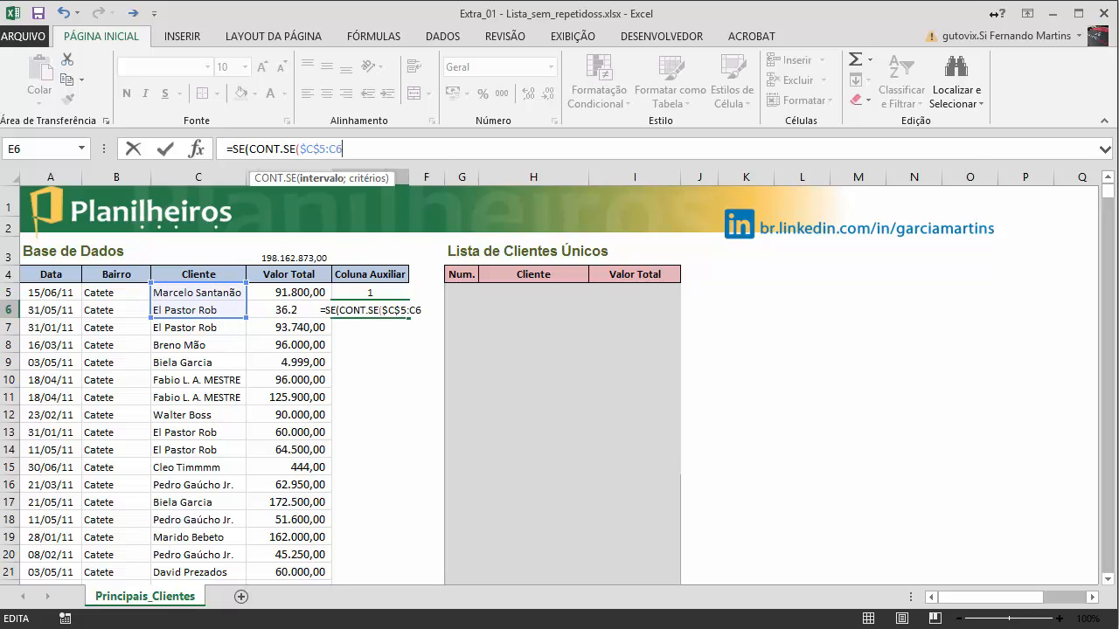
- Use C6 as the CONT.SE criterion and complete the logical test by comparing the count with =1
{"action": "type", "text": ";"}
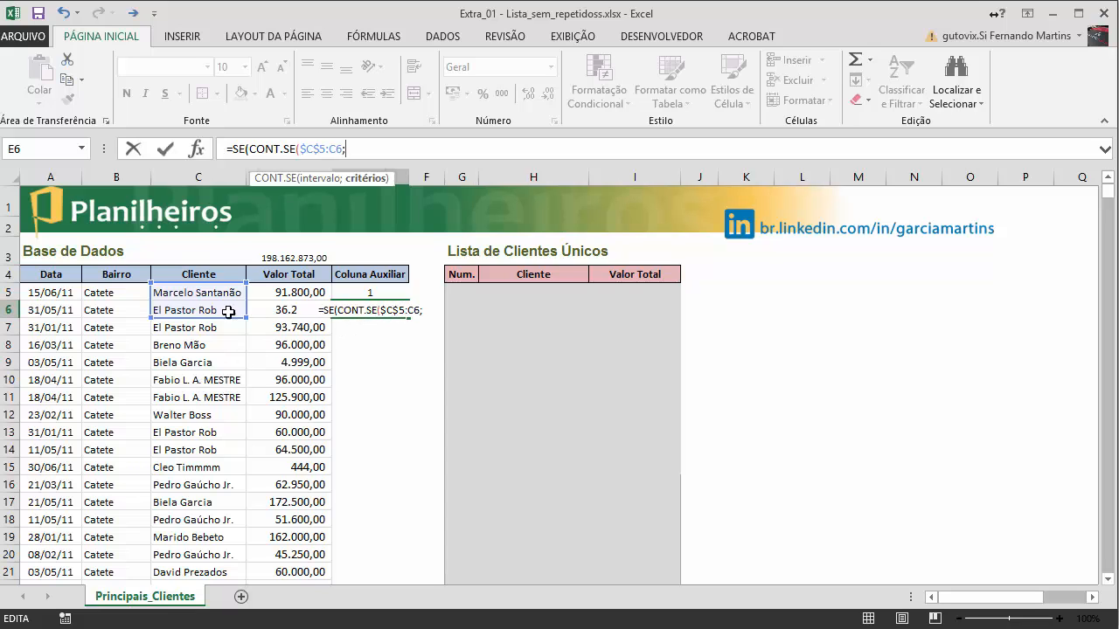
{"action": "left_click", "coordinate": [201, 310]}
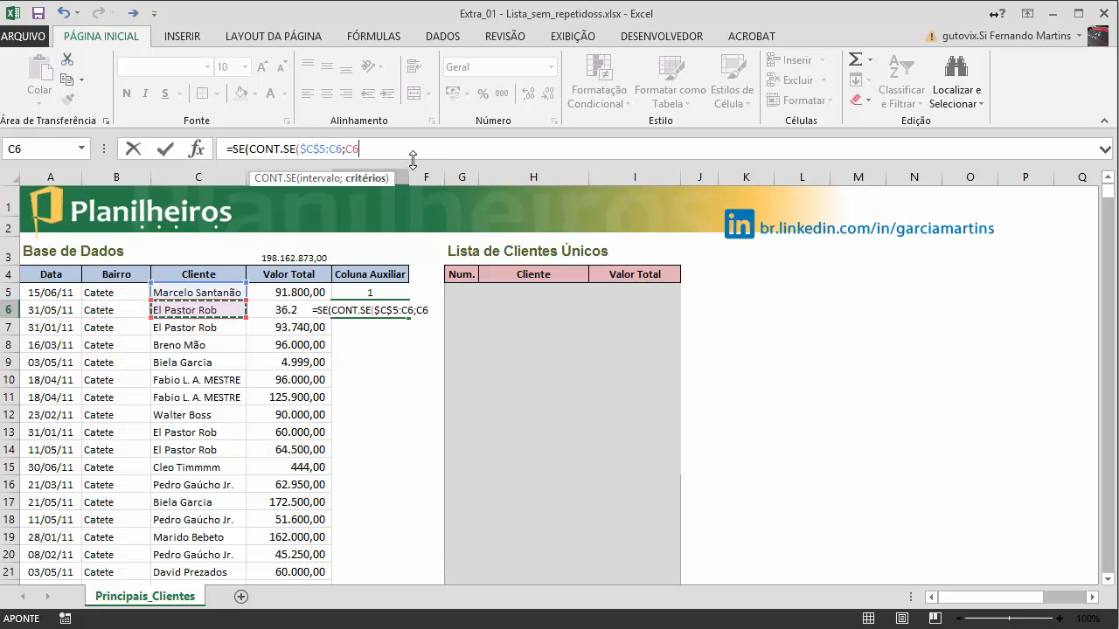
{"action": "type", "text": ")"}
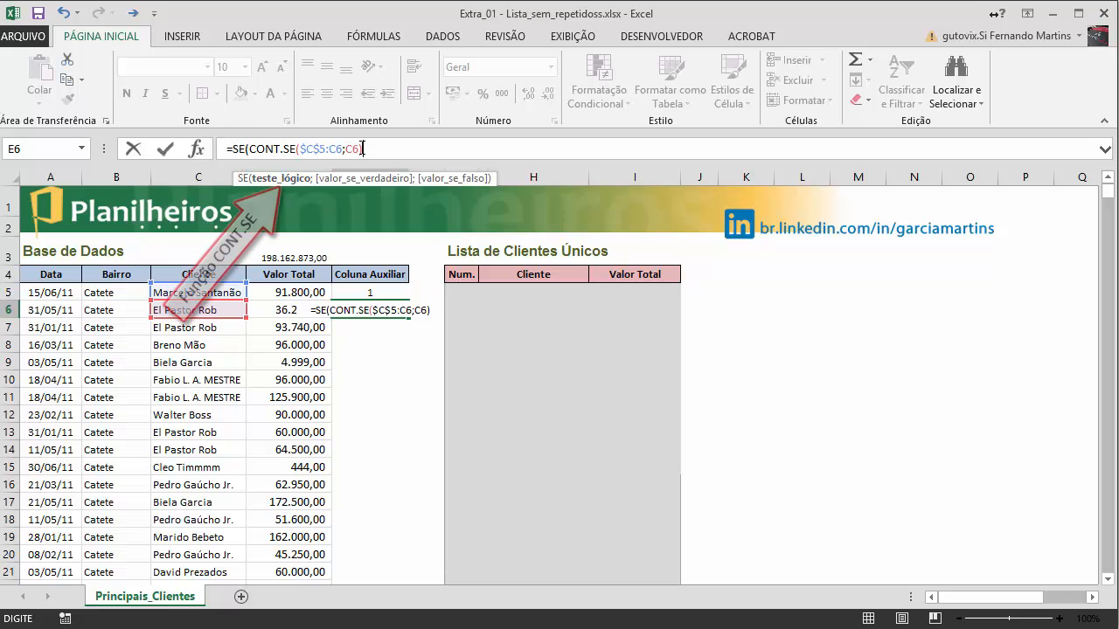
{"action": "left_click_drag", "start_coordinate": [362, 148], "coordinate": [252, 153]}
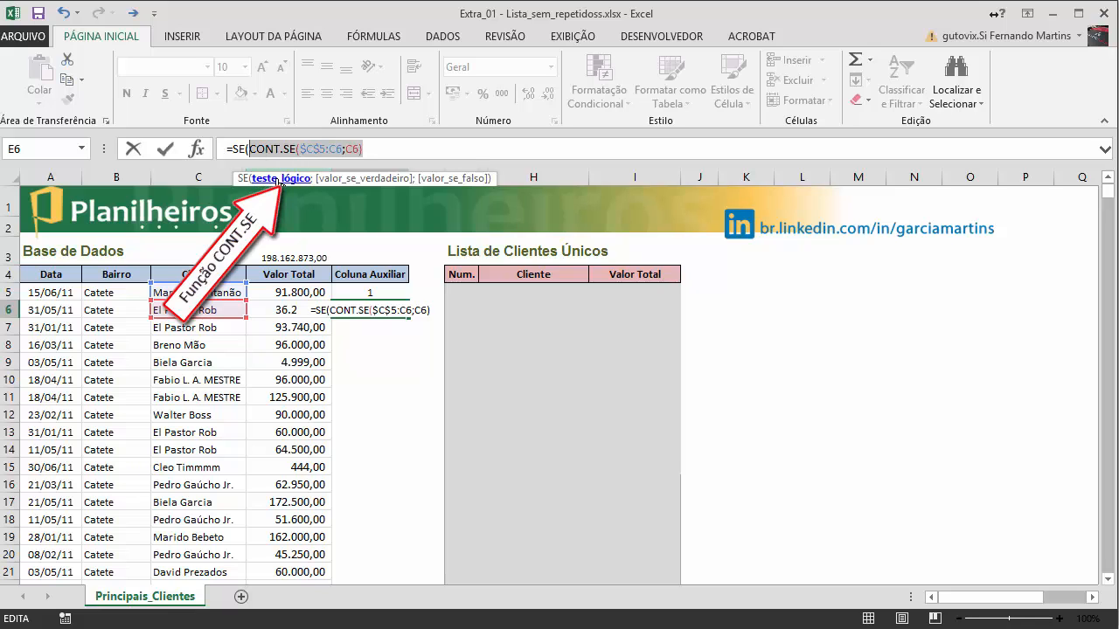
{"action": "left_click", "coordinate": [391, 148]}
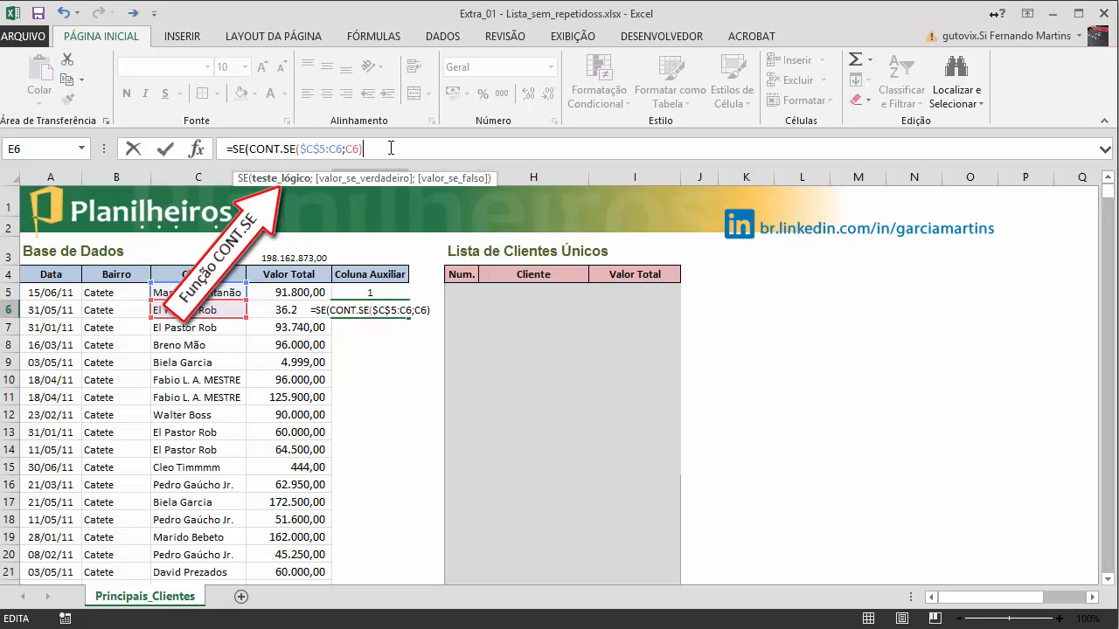
{"action": "type", "text": ")=1"}
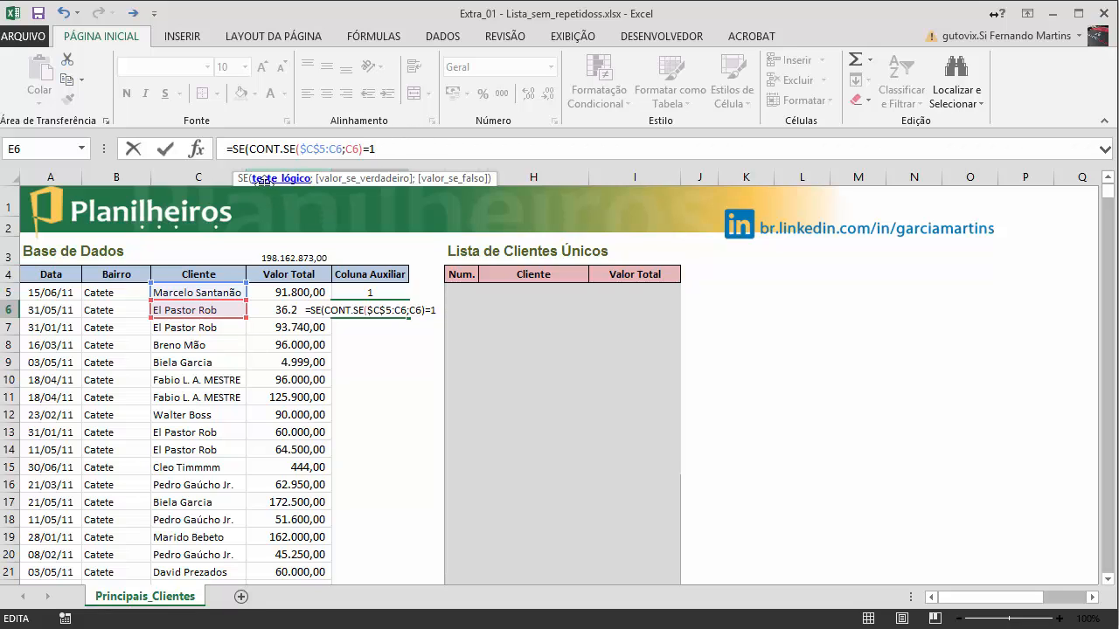
{"action": "left_click_drag", "start_coordinate": [253, 149], "coordinate": [376, 149]}
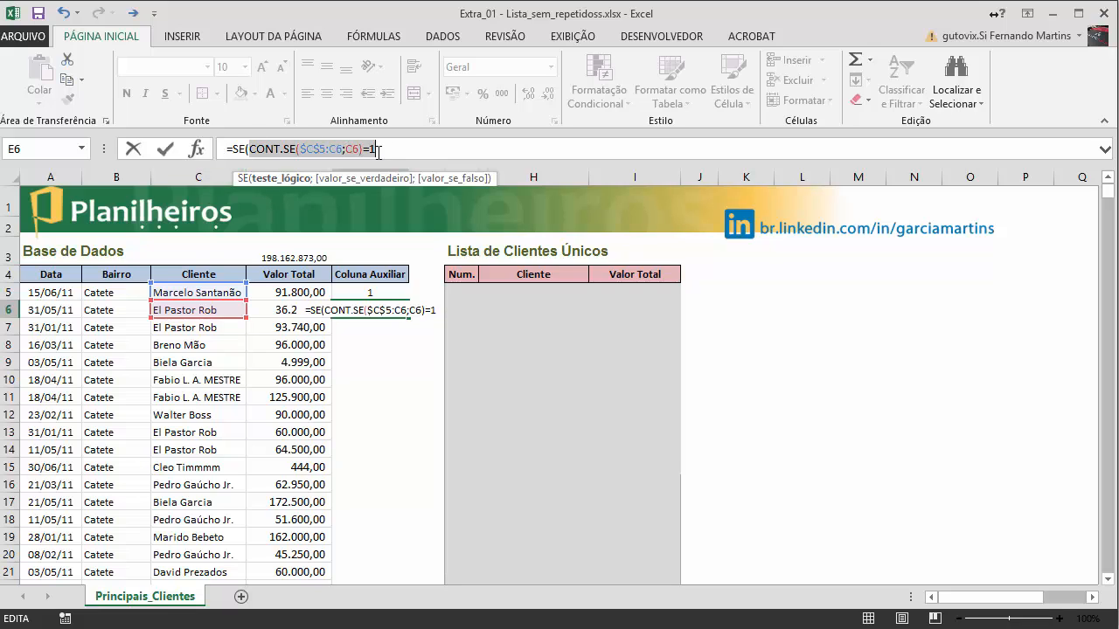
{"action": "left_click", "coordinate": [378, 150]}
{"action": "left_click_drag", "start_coordinate": [256, 148], "coordinate": [376, 148]}
{"action": "left_click", "coordinate": [393, 147]}
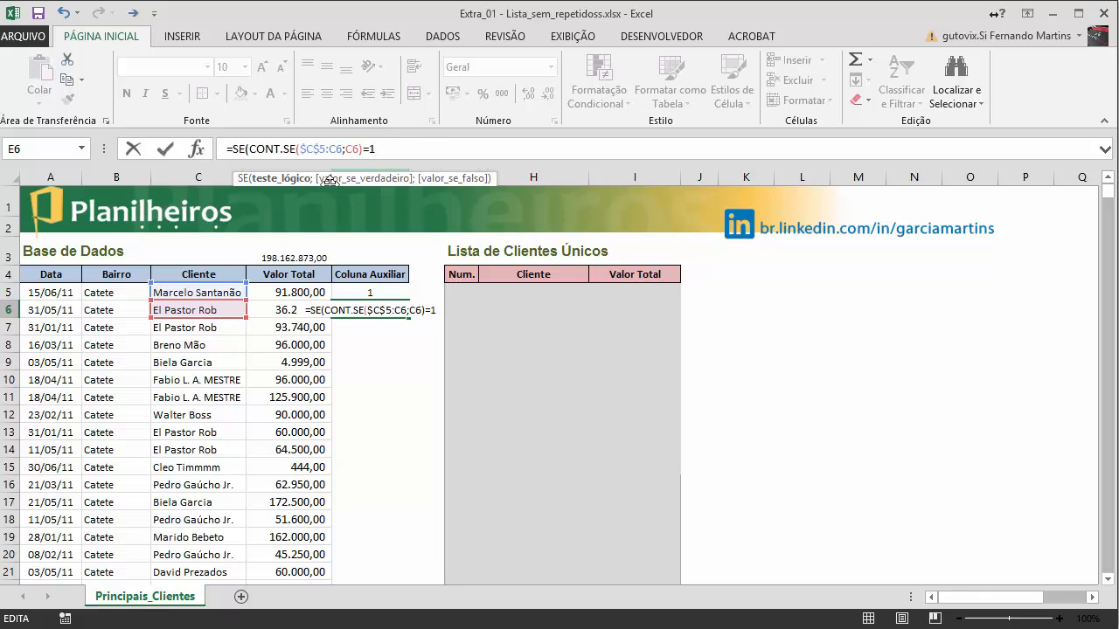
- Begin the value-if-true argument with MÁXIMO over the range $E$5:E5, anchoring only its start cell
{"action": "type", "text": ";"}
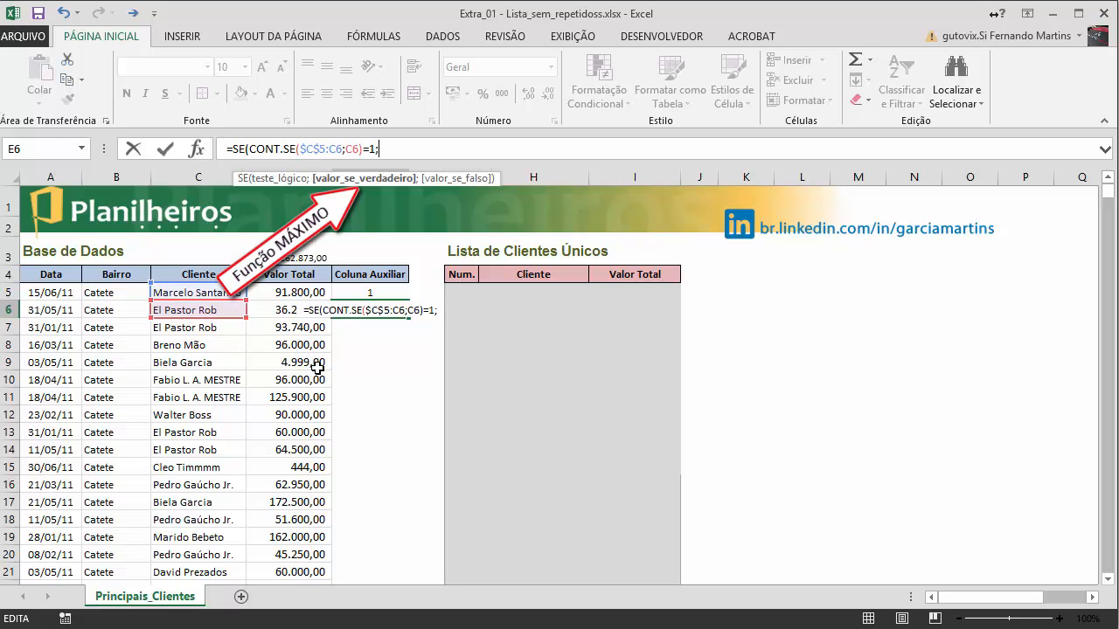
{"action": "type", "text": "má"}
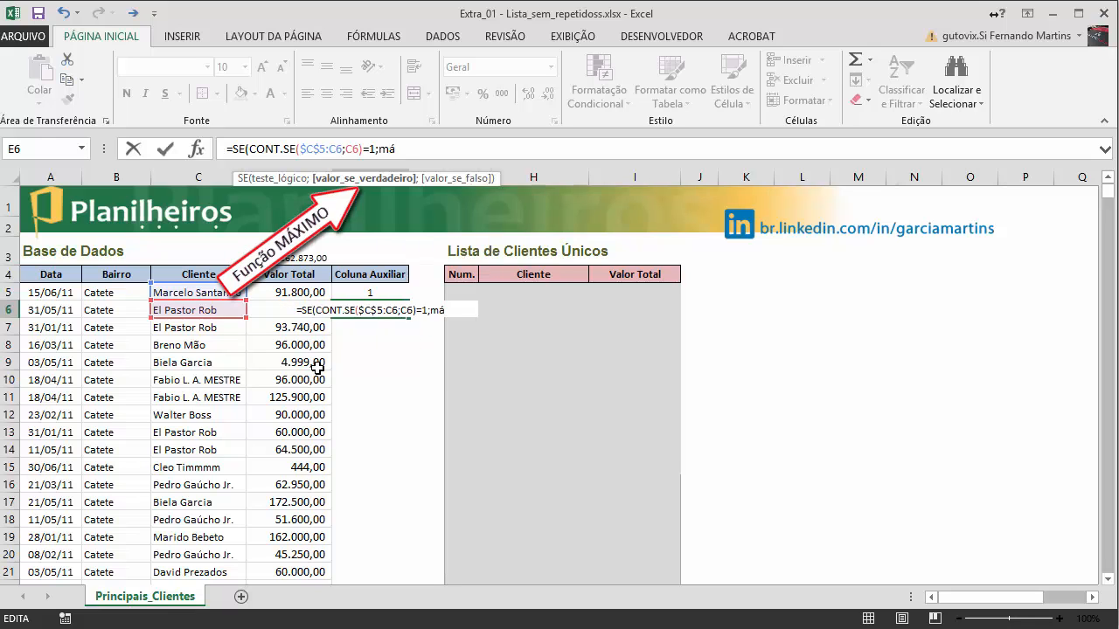
{"action": "key", "text": "Tab"}
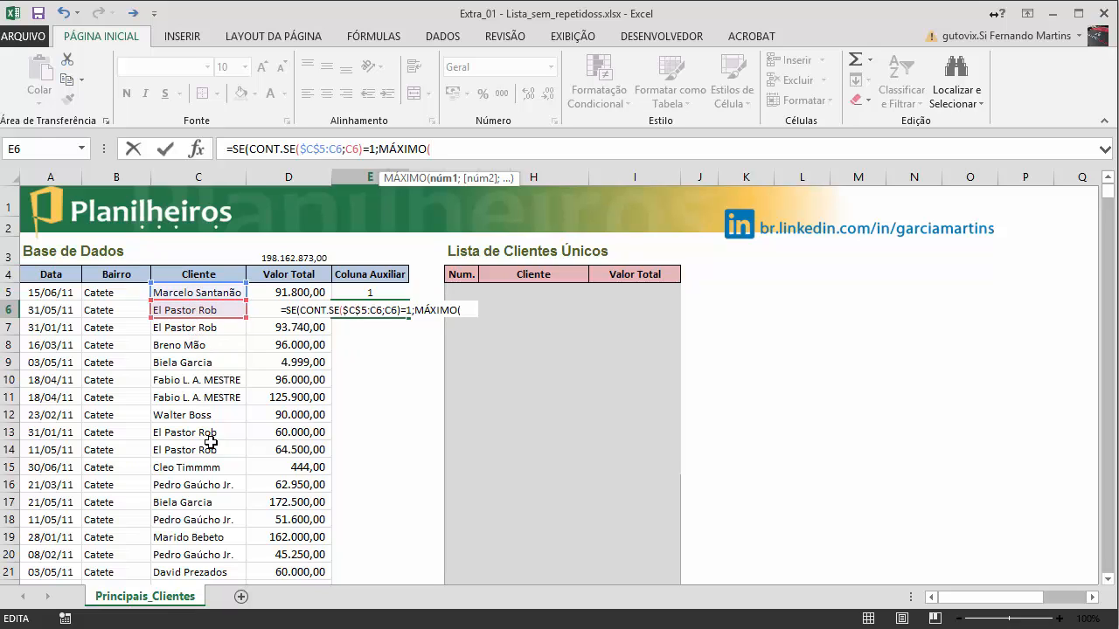
{"action": "left_click", "coordinate": [367, 293]}
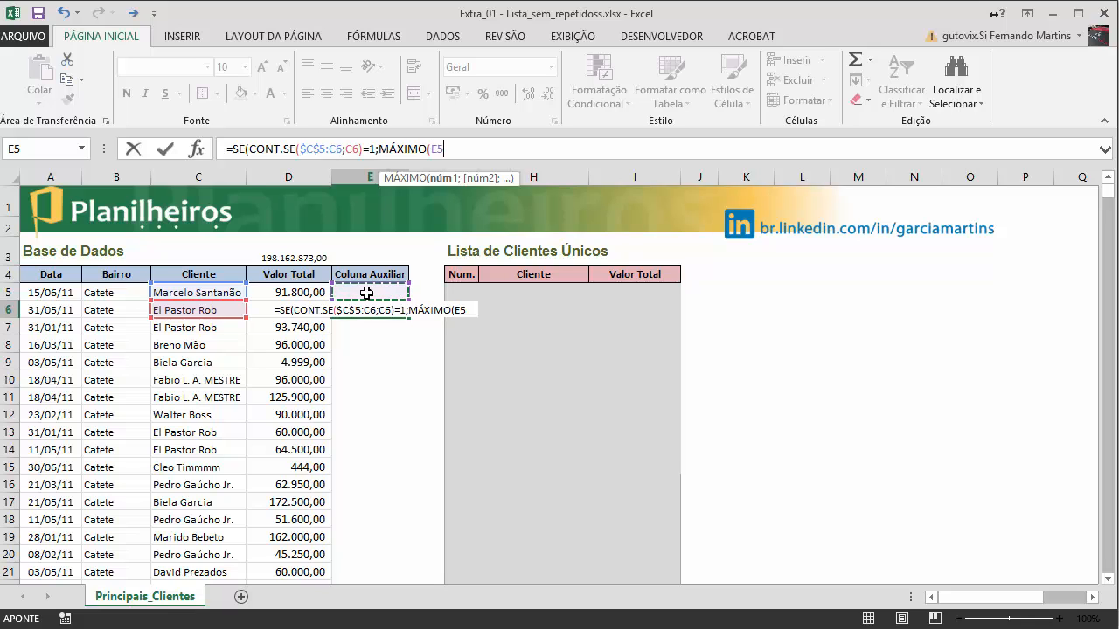
{"action": "key", "text": "F8"}
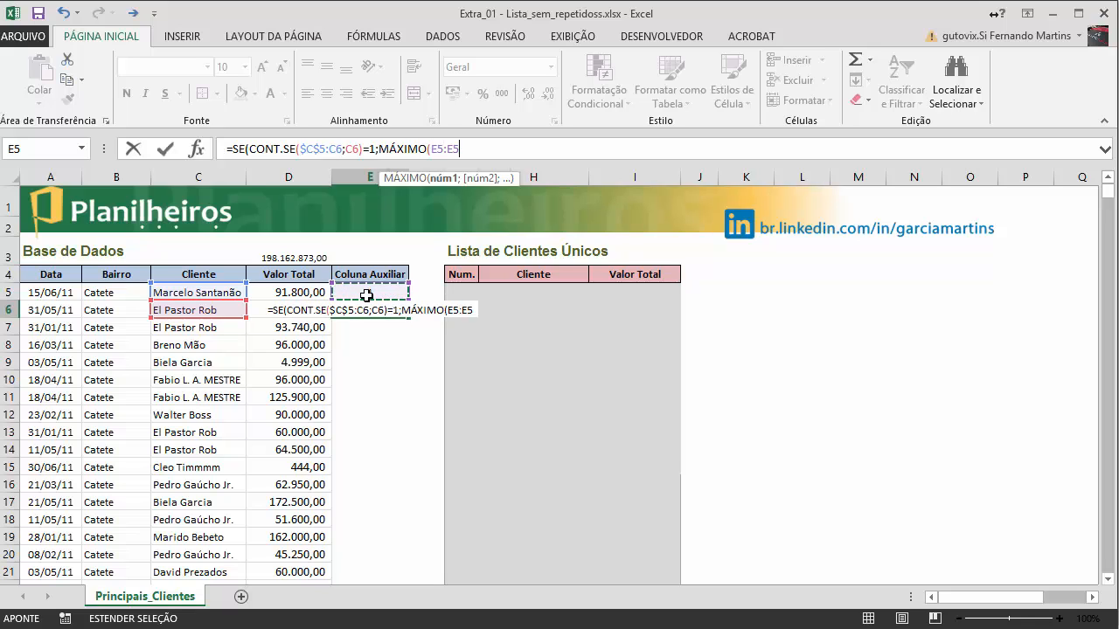
{"action": "left_click", "coordinate": [432, 148]}
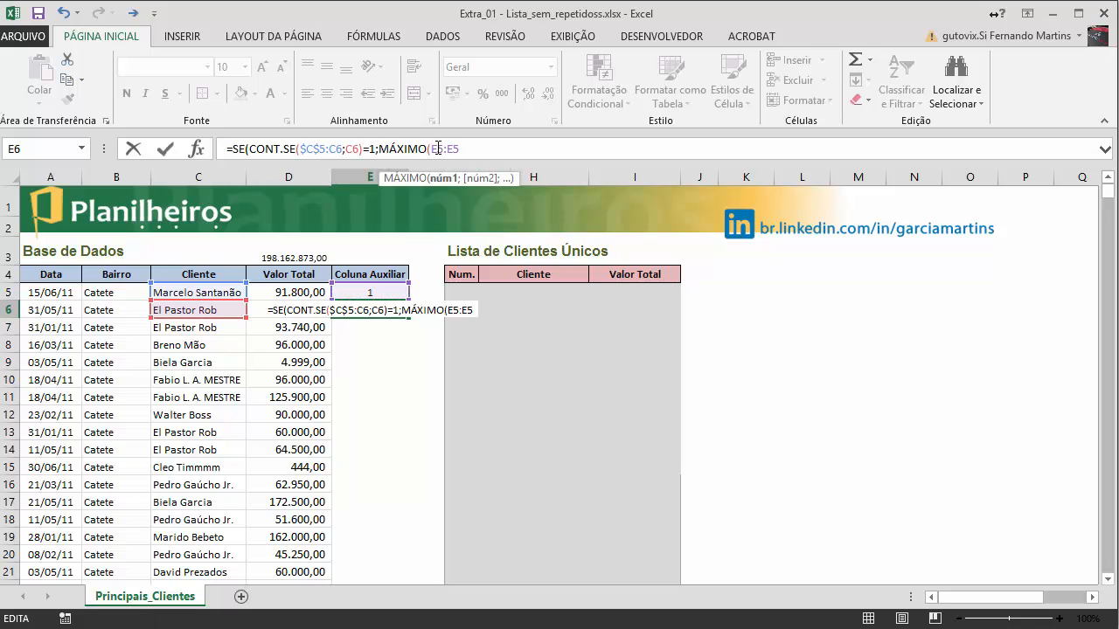
{"action": "double_click", "coordinate": [438, 149]}
{"action": "key", "text": "F4"}
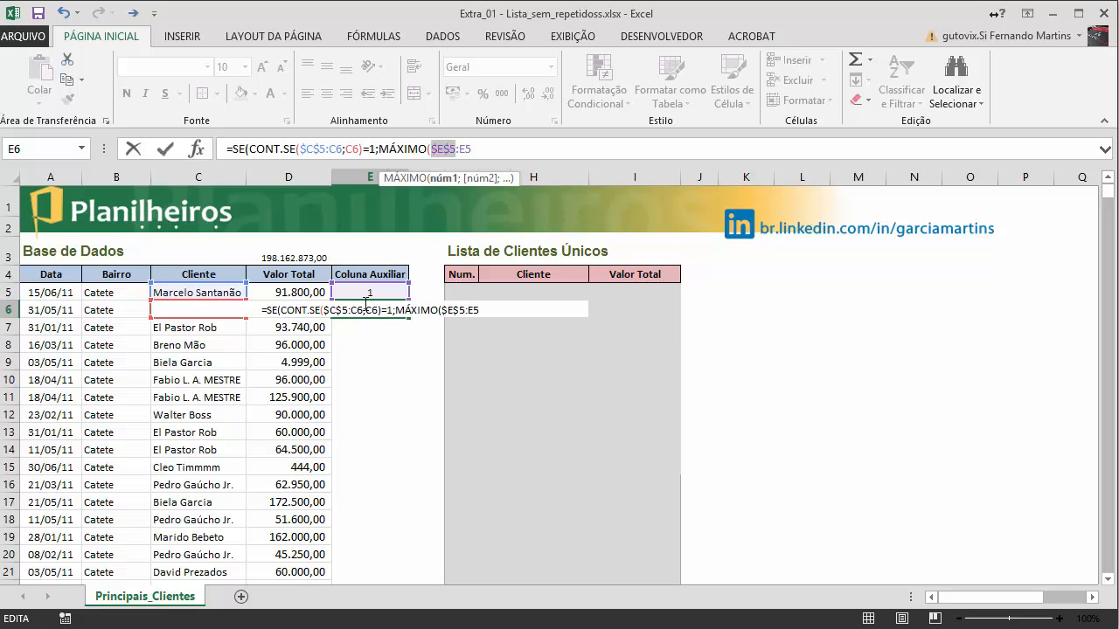
- Close the MÁXIMO function and add 1 to its result in the value-if-true argument
{"action": "left_click", "coordinate": [514, 149]}
{"action": "type", "text": ")+"}
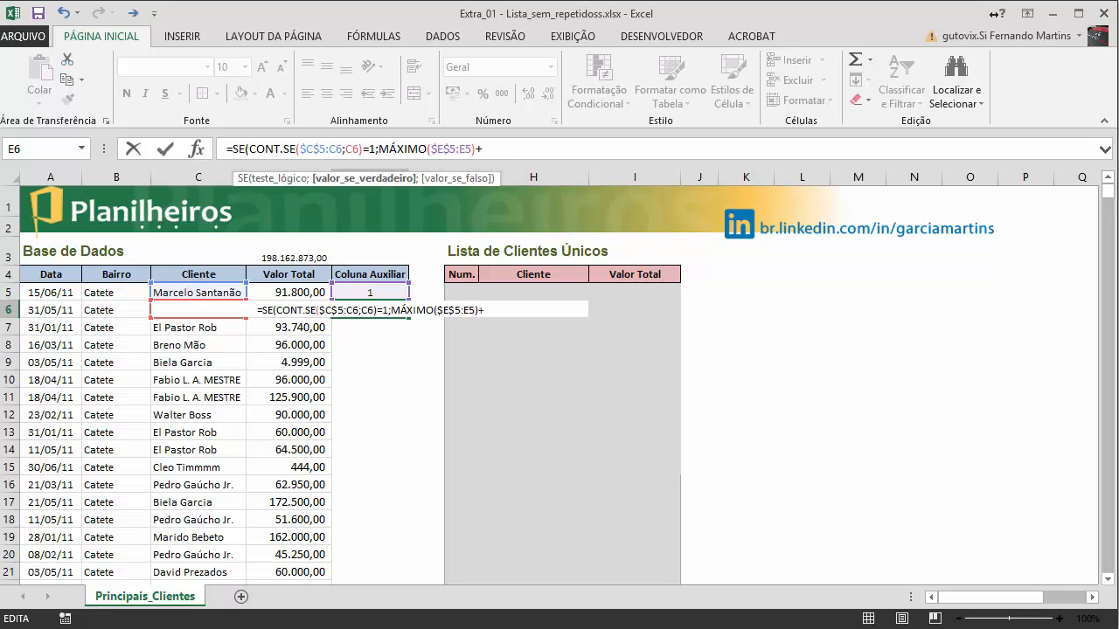
{"action": "type", "text": "1"}
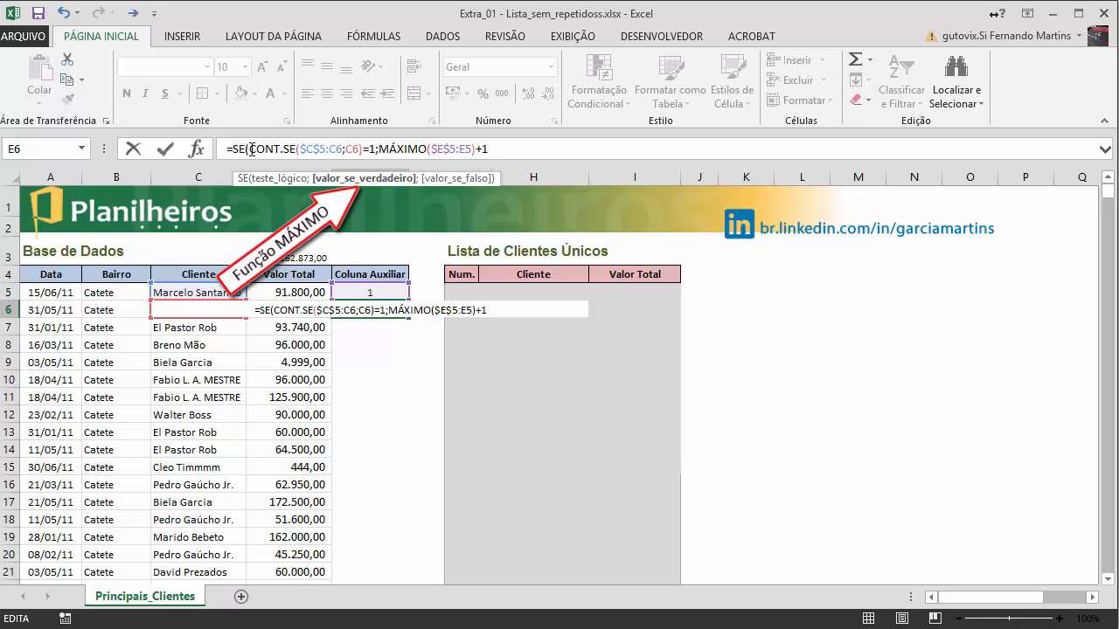
{"action": "left_click_drag", "start_coordinate": [252, 149], "coordinate": [376, 149]}
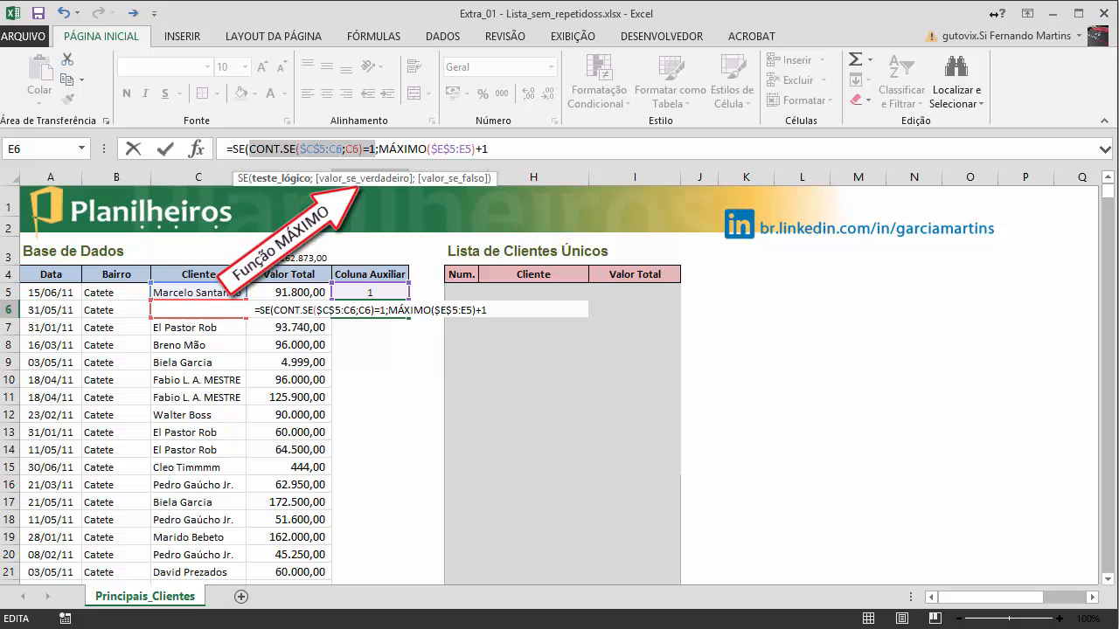
{"action": "left_click", "coordinate": [512, 148]}
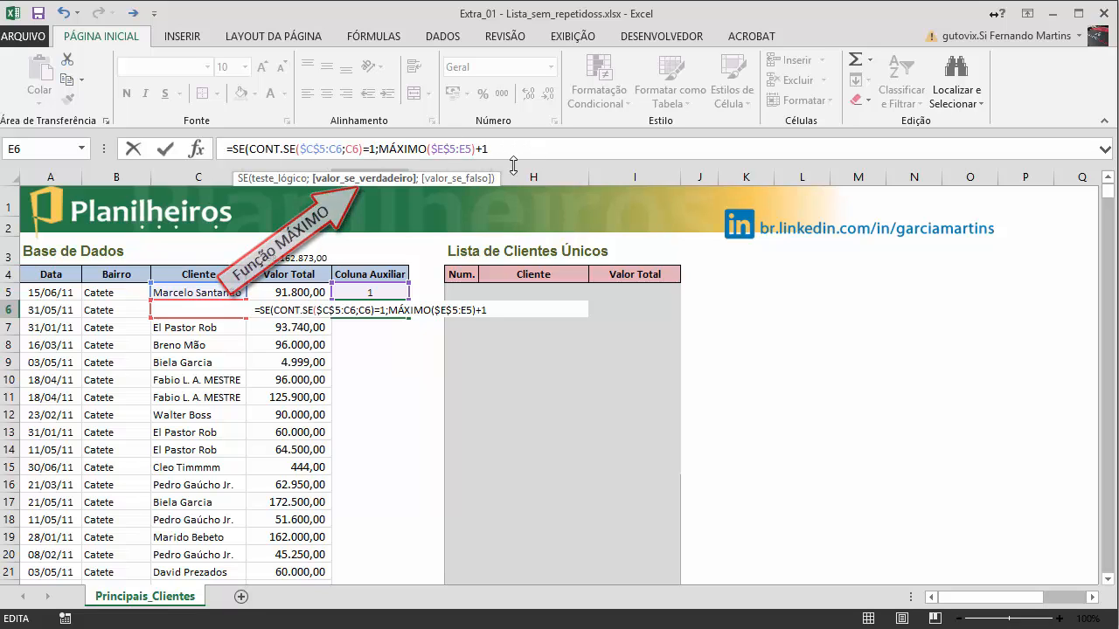
- Set the value-if-false argument to empty text "" and enter the completed SE formula in E6
{"action": "type", "text": ";"}
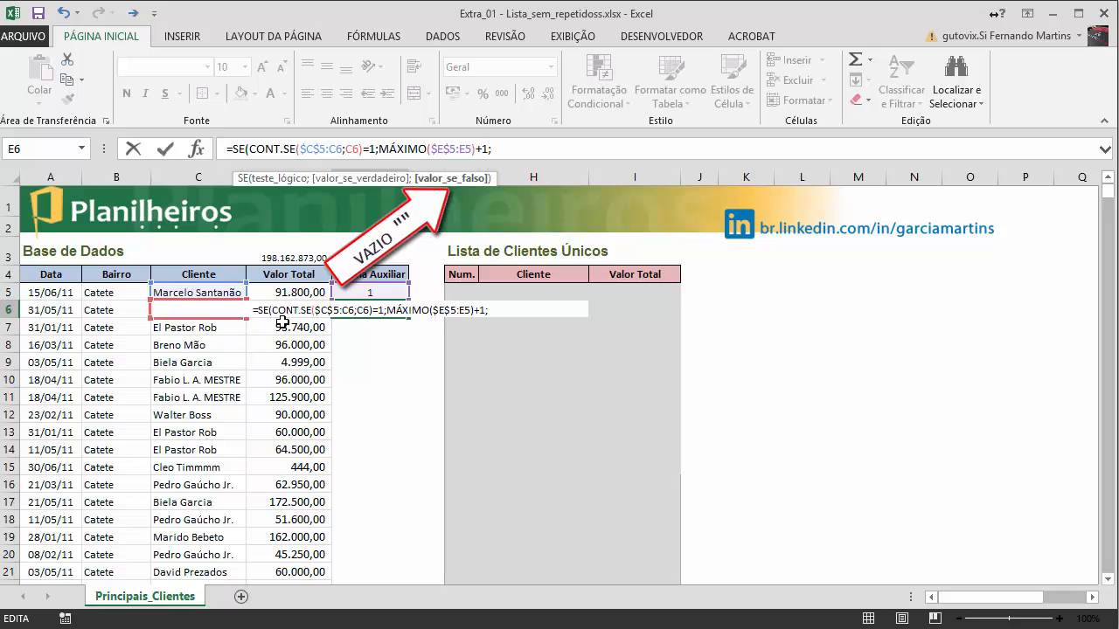
{"action": "left_click", "coordinate": [492, 149]}
{"action": "type", "text": "\"\""}
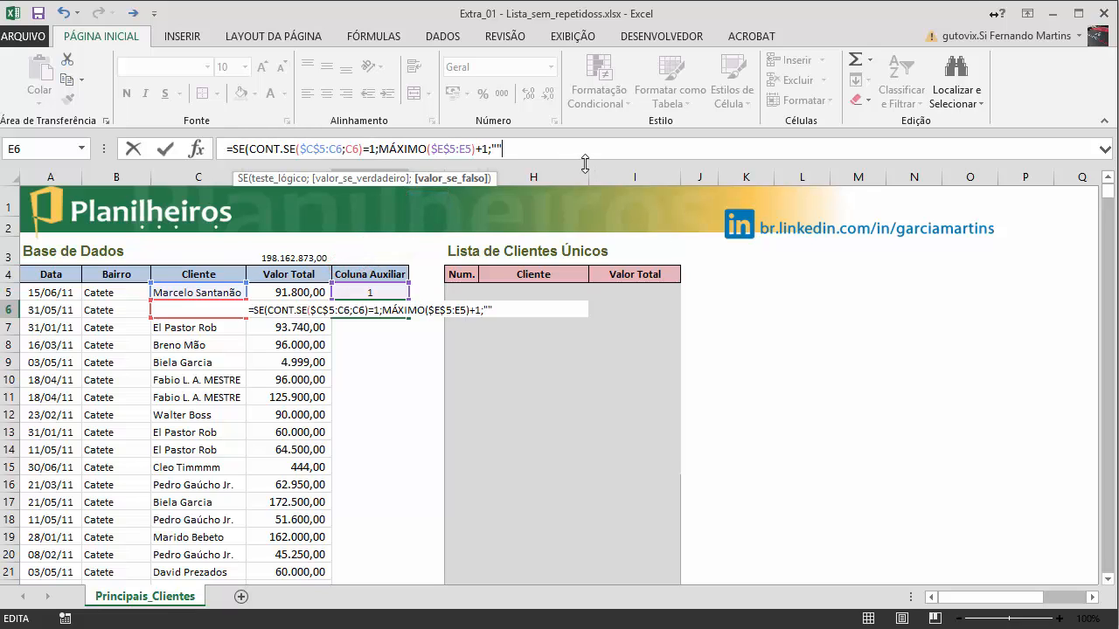
{"action": "type", "text": ")"}
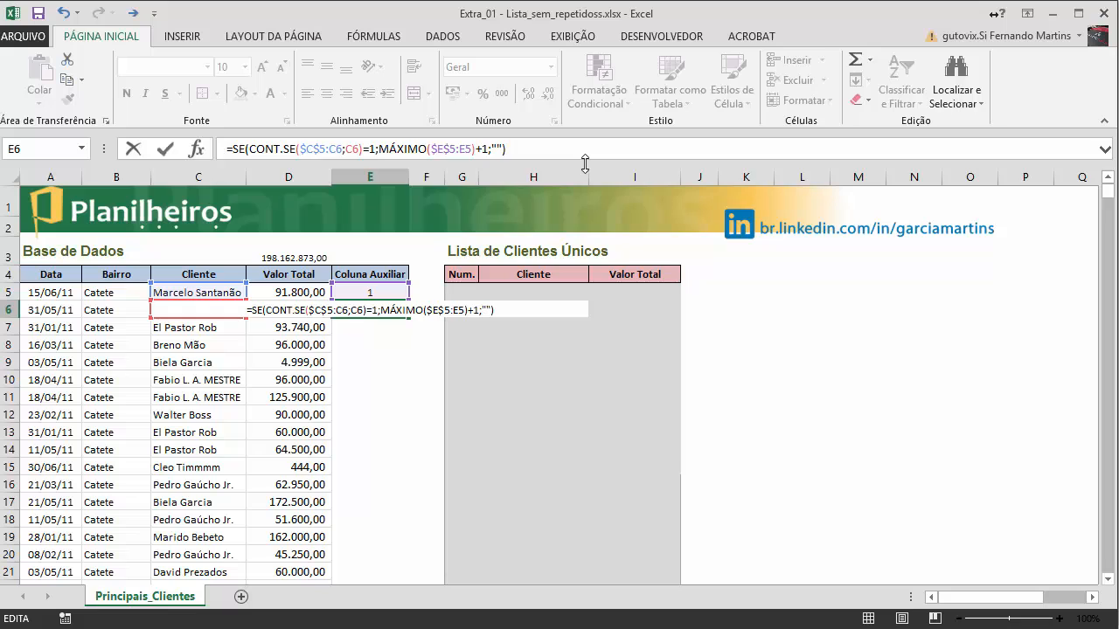
{"action": "key", "text": "Return"}
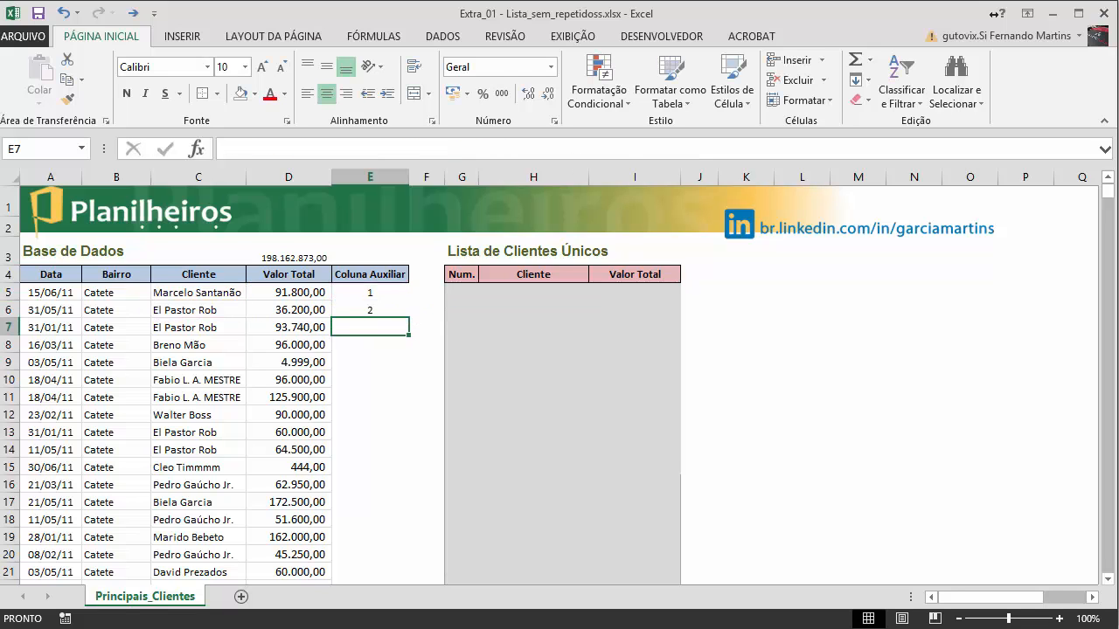
- Review the SE formula in E6 and copy it down through E12
{"action": "left_click", "coordinate": [371, 312]}
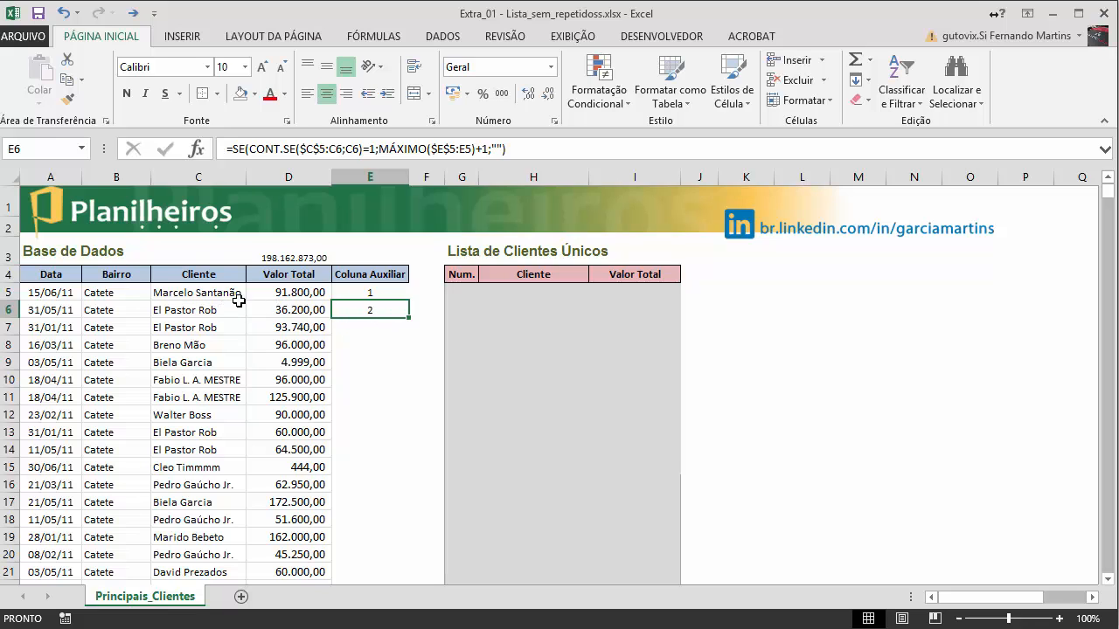
{"action": "key", "text": "F2"}
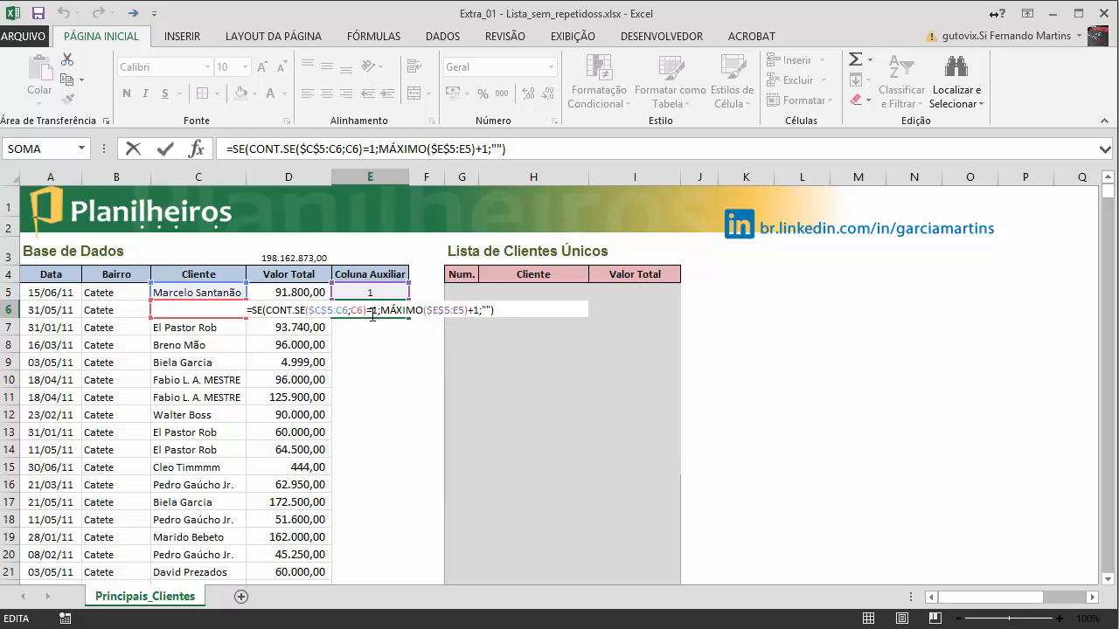
{"action": "key", "text": "ctrl+Return"}
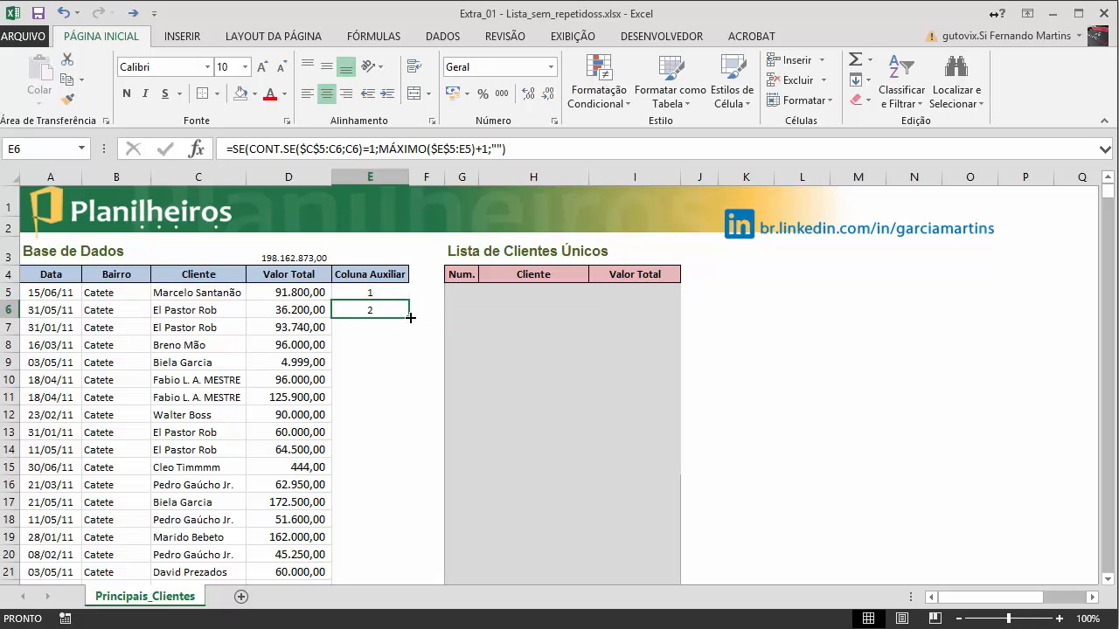
{"action": "left_click_drag", "start_coordinate": [409, 318], "coordinate": [383, 419]}
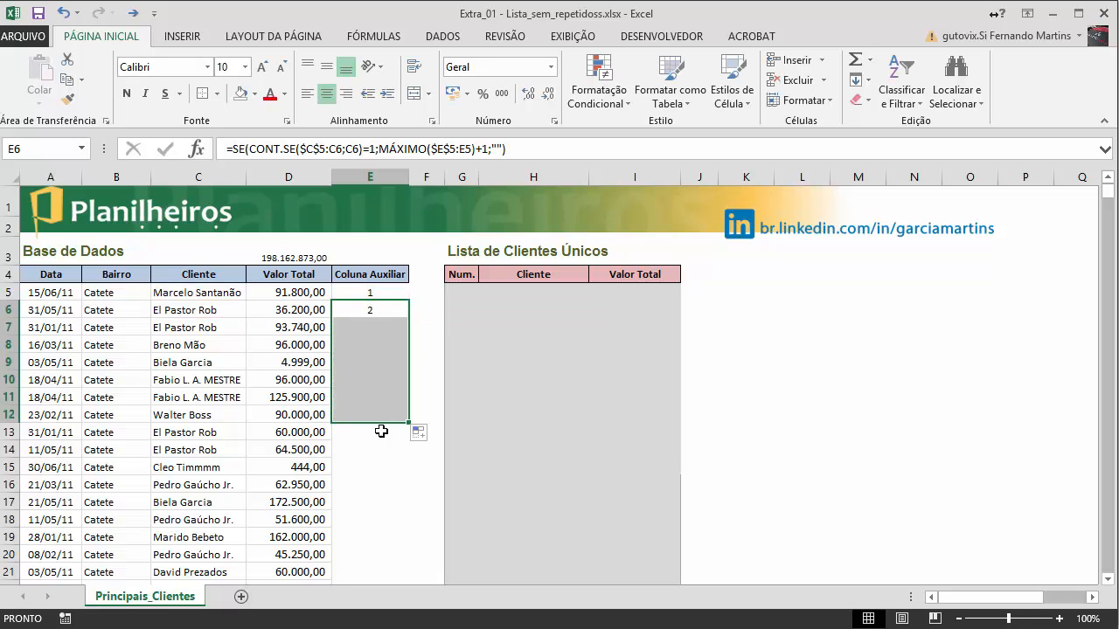
- Examine how the CONT.SE and MÁXIMO ranges expand in the copied formulas in E7 and E8
{"action": "left_click", "coordinate": [394, 519]}
{"action": "left_click", "coordinate": [359, 309]}
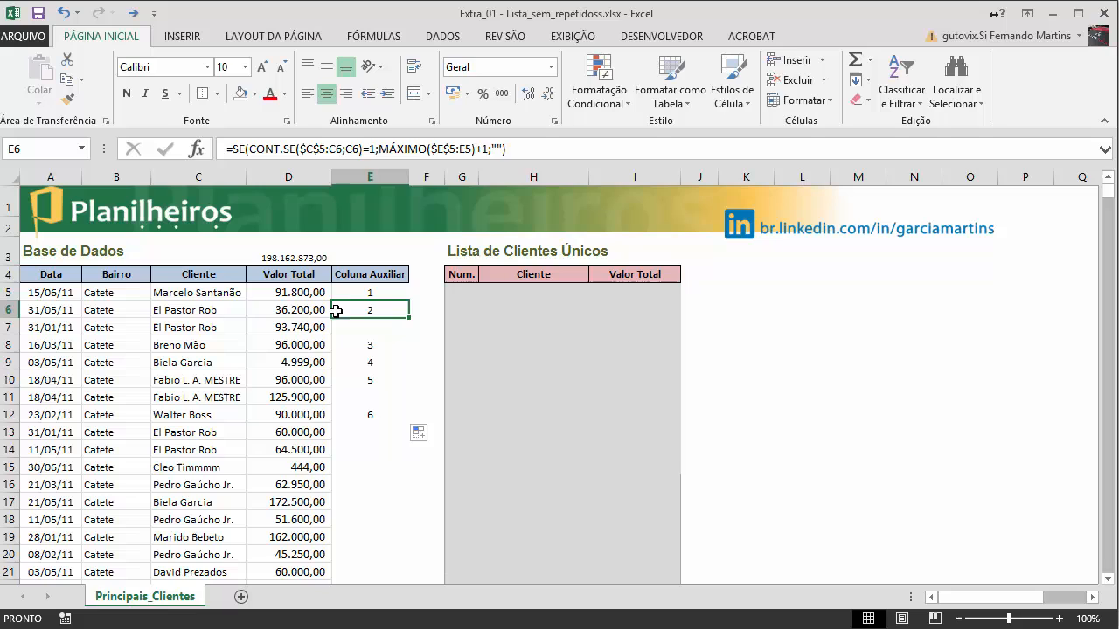
{"action": "left_click", "coordinate": [214, 326]}
{"action": "left_click", "coordinate": [375, 328]}
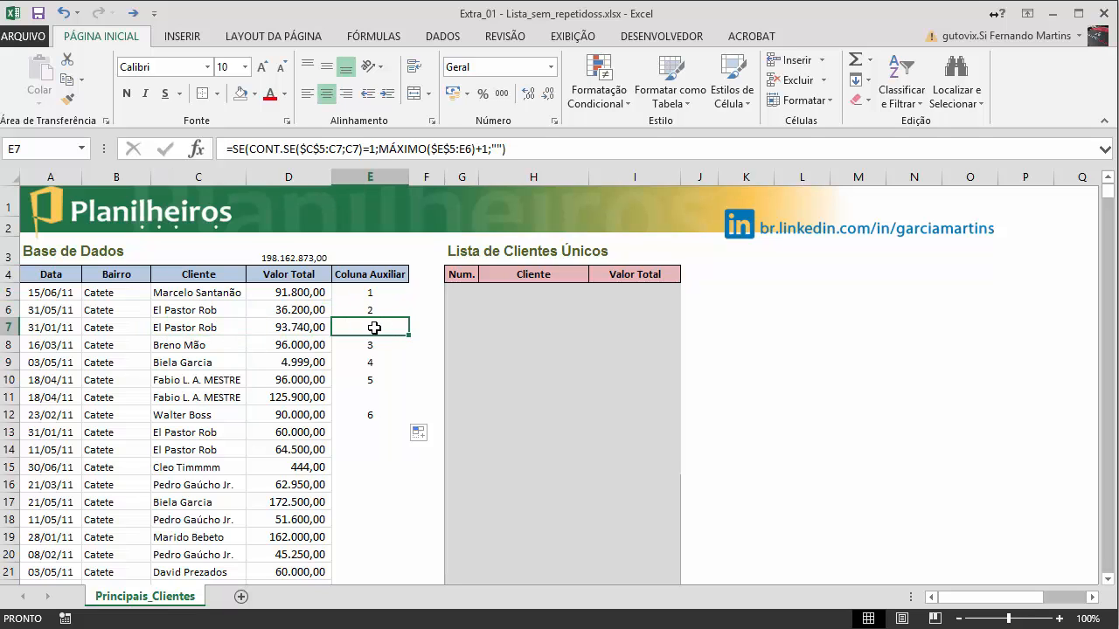
{"action": "double_click", "coordinate": [386, 332]}
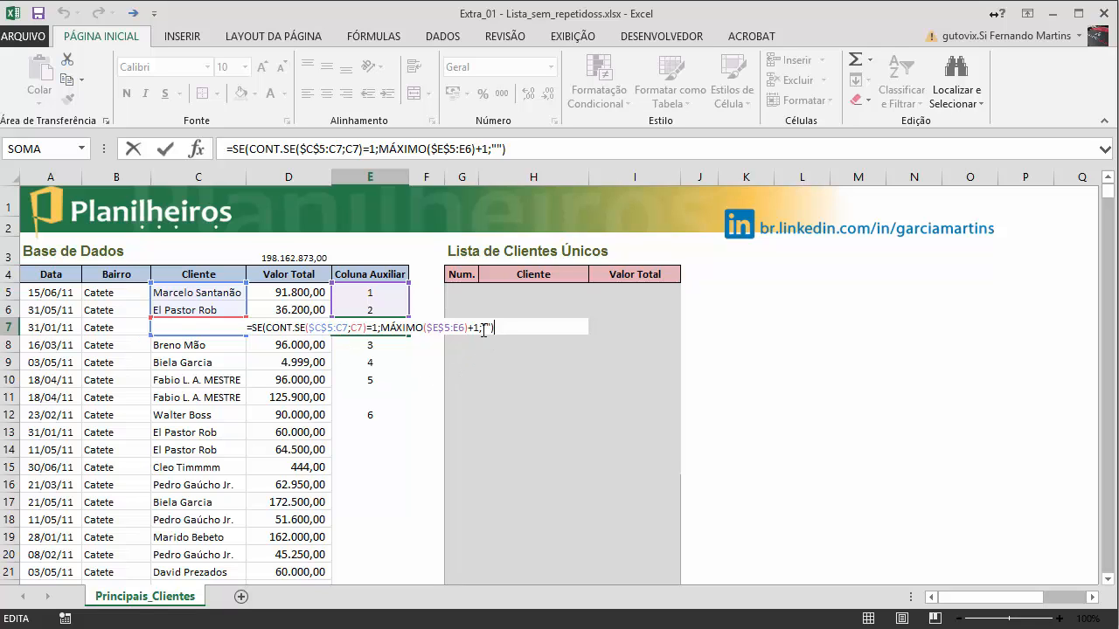
{"action": "key", "text": "ctrl+Return"}
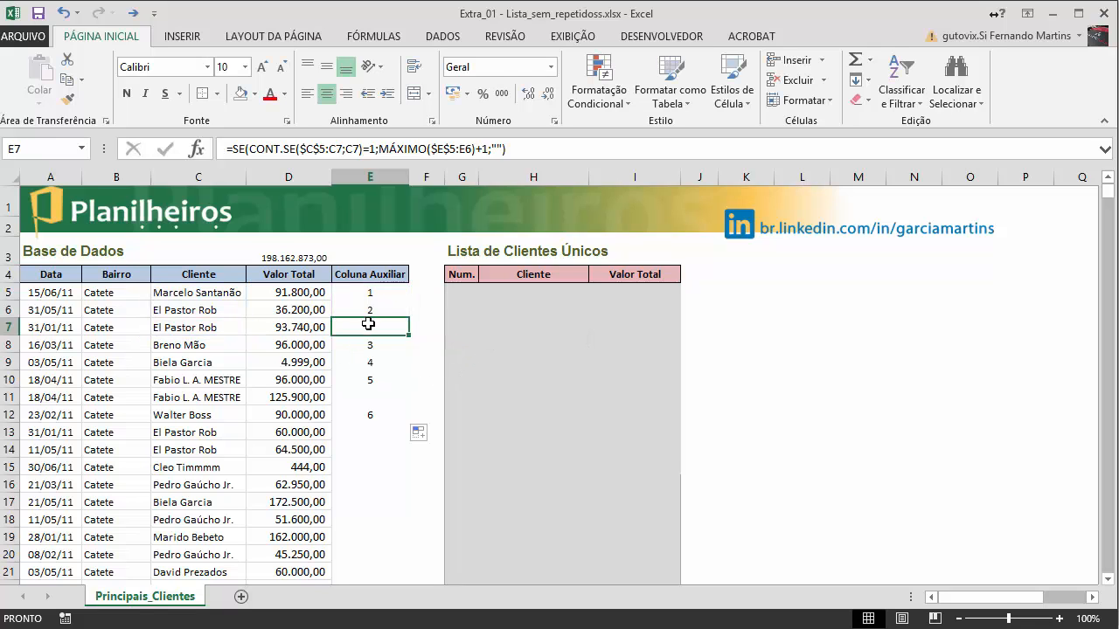
{"action": "left_click", "coordinate": [374, 345]}
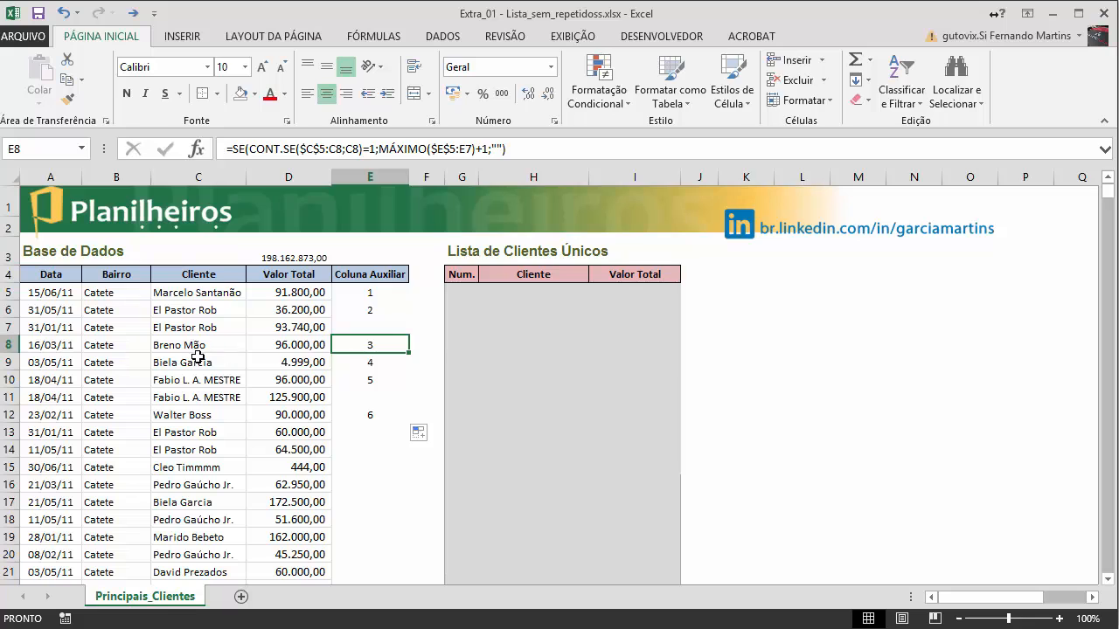
{"action": "key", "text": "F2"}
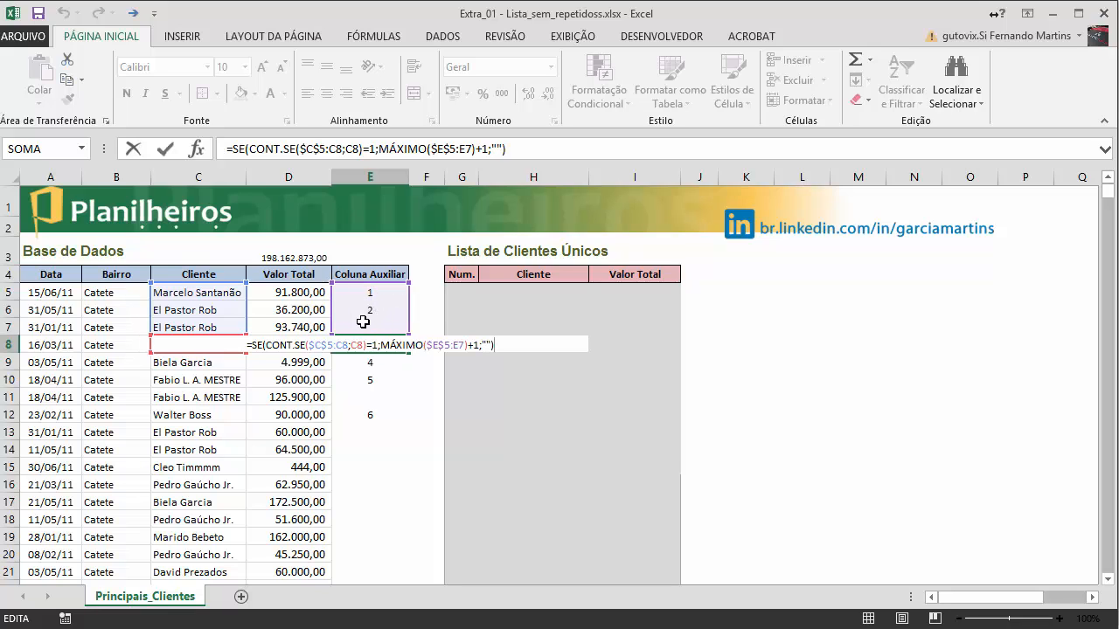
{"action": "key", "text": "ctrl+Return"}
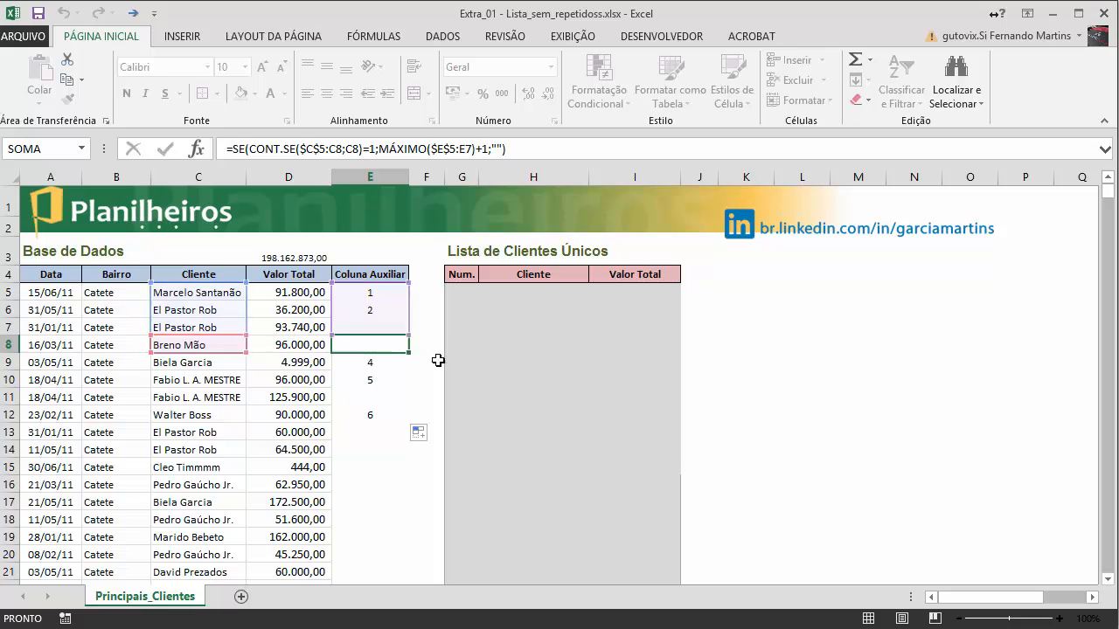
- Compare the client names in rows 8 to 11 with their results in the auxiliary column
{"action": "left_click", "coordinate": [211, 346]}
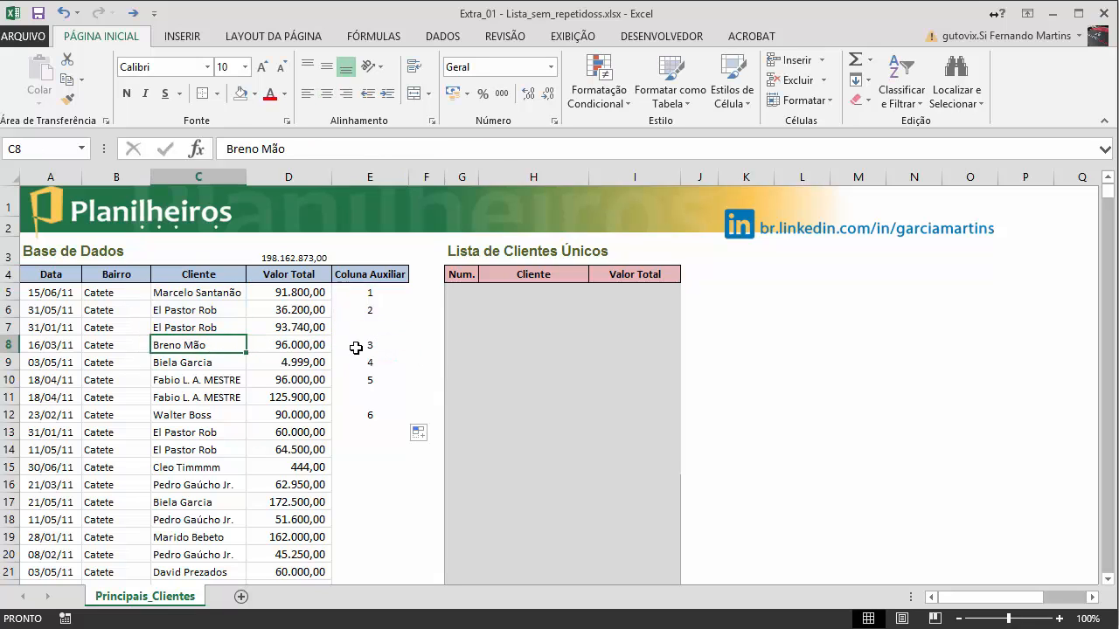
{"action": "left_click", "coordinate": [362, 348]}
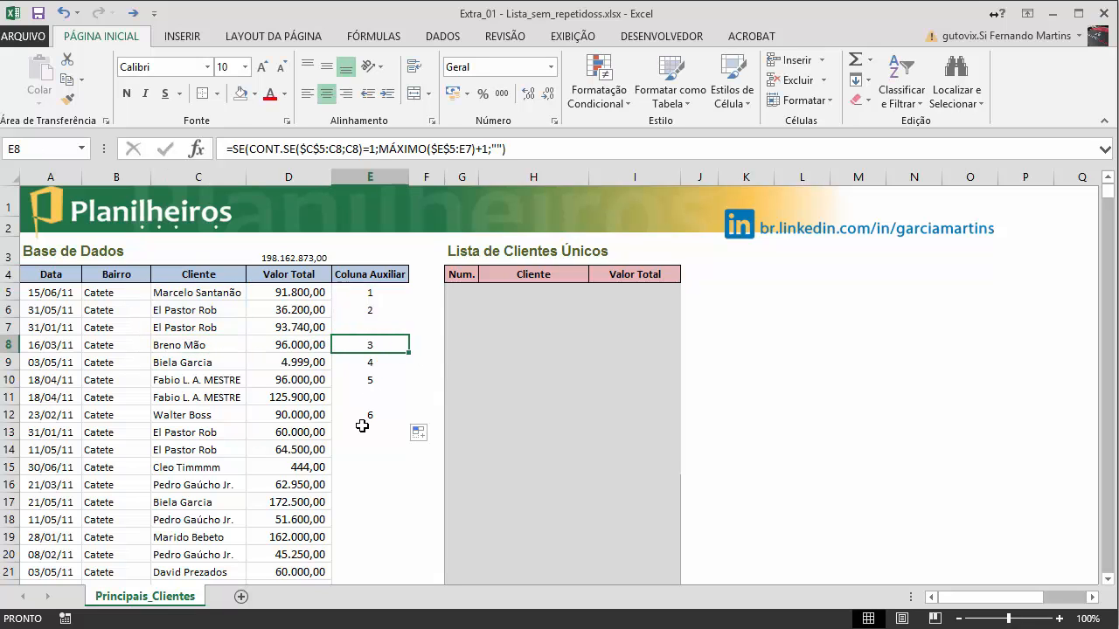
{"action": "left_click", "coordinate": [203, 361]}
{"action": "left_click", "coordinate": [374, 362]}
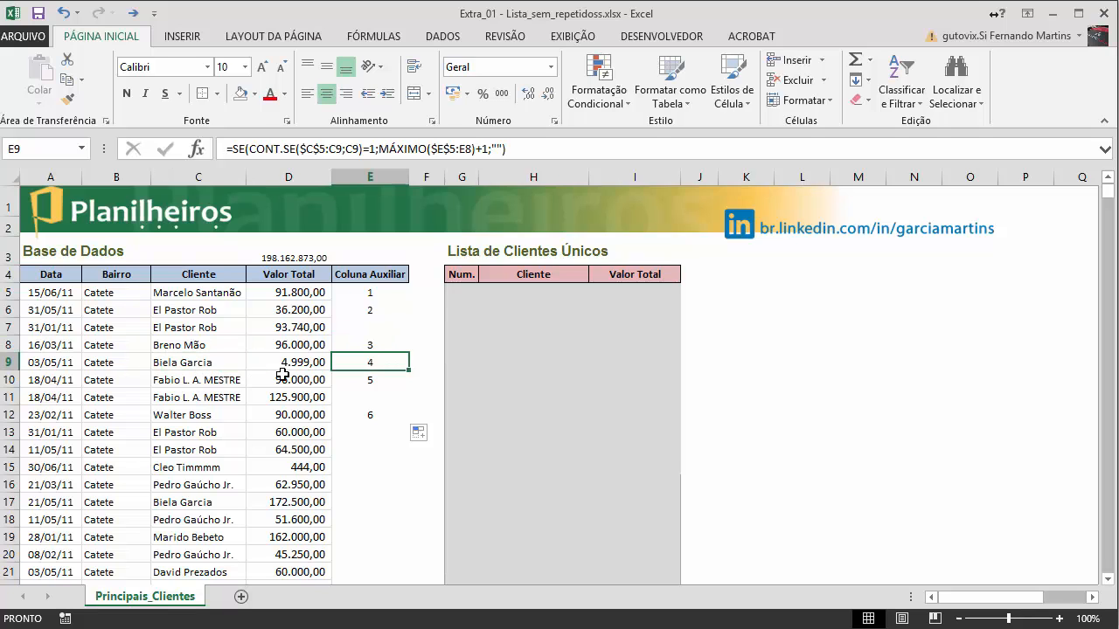
{"action": "left_click", "coordinate": [217, 379]}
{"action": "left_click", "coordinate": [369, 377]}
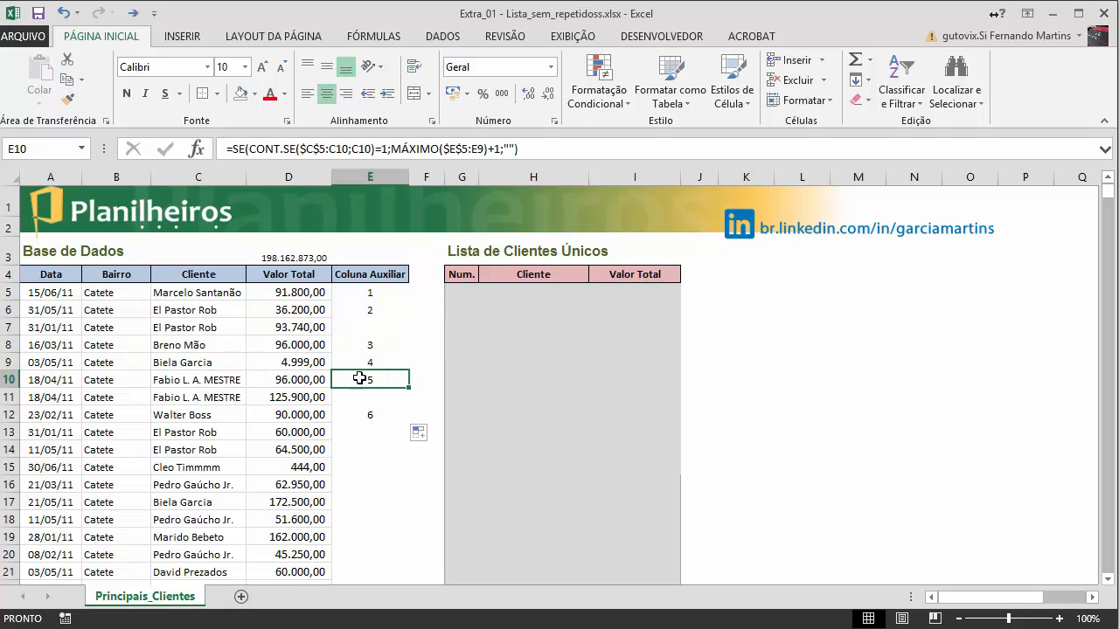
{"action": "left_click", "coordinate": [197, 402]}
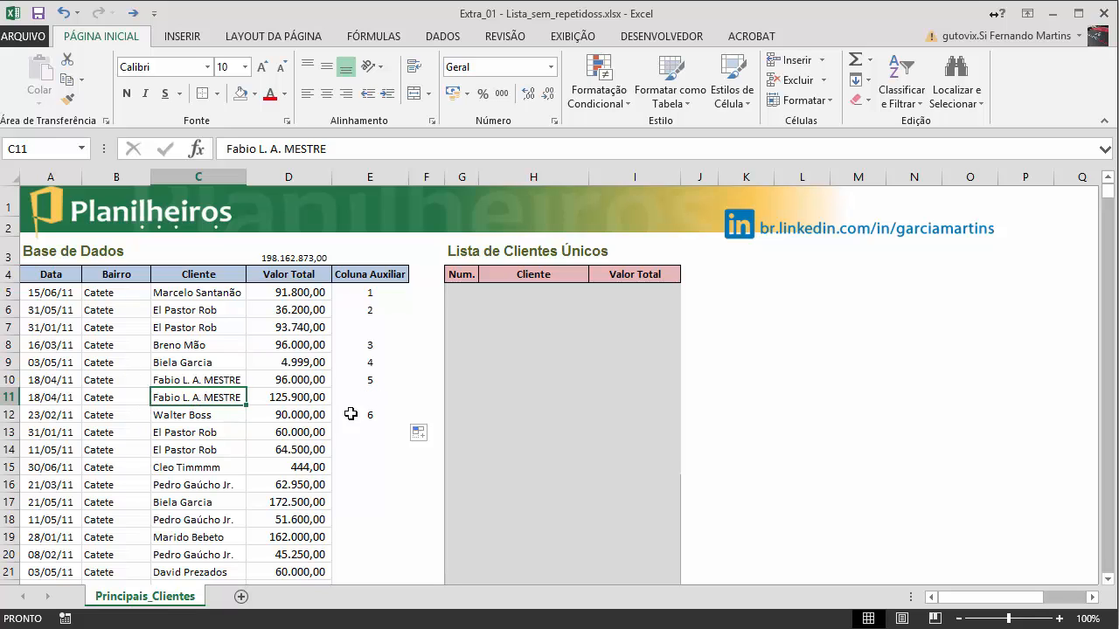
{"action": "left_click", "coordinate": [375, 397]}
- Copy the formula from E12 down the auxiliary column to the last row of the database
{"action": "left_click", "coordinate": [369, 414]}
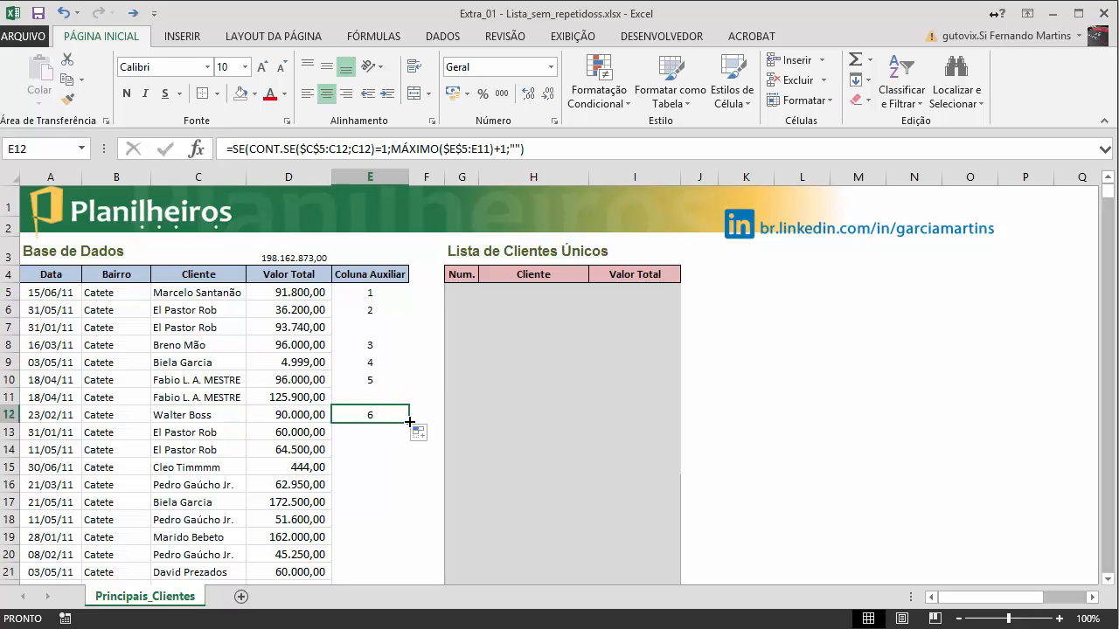
{"action": "double_click", "coordinate": [409, 423]}
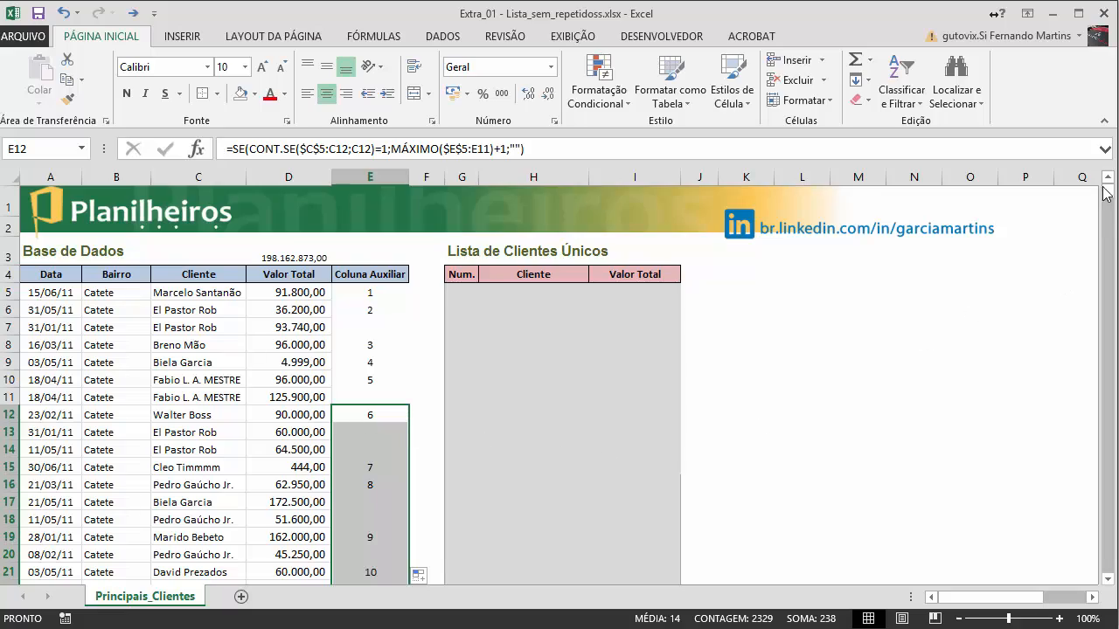
{"action": "left_click_drag", "start_coordinate": [1108, 194], "coordinate": [1095, 330]}
{"action": "key", "text": "ctrl+BackSpace"}
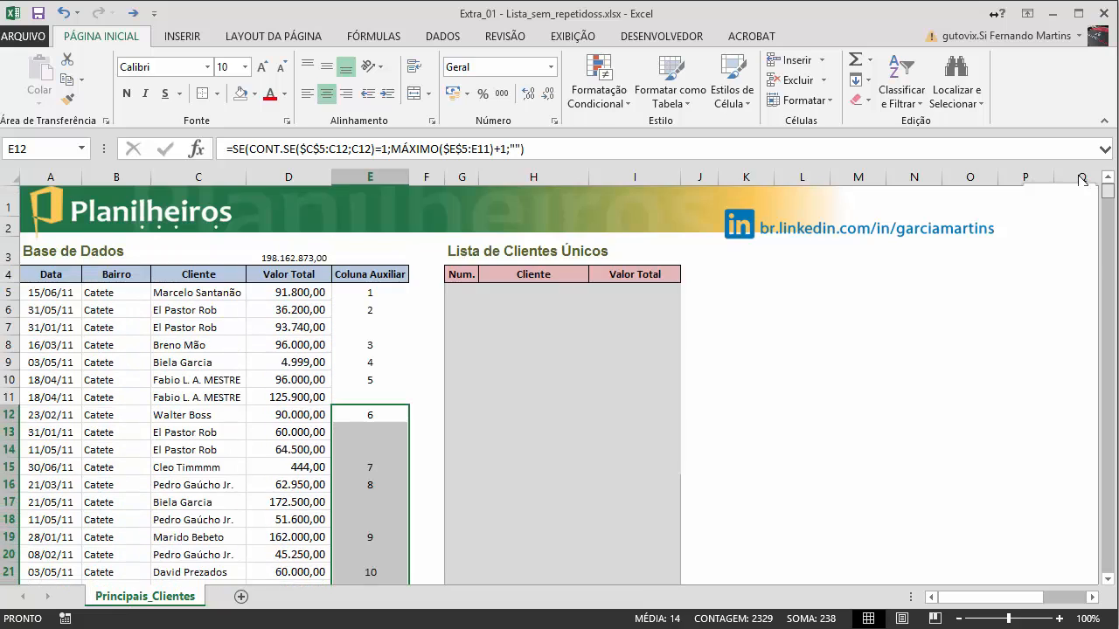
- Examine the auxiliary column's numbering further down the database, including the formula in E84, and return to E6
{"action": "scroll", "coordinate": [799, 380], "scroll_direction": "down", "scroll_amount": 10}
{"action": "scroll", "coordinate": [779, 387], "scroll_direction": "down", "scroll_amount": 16}
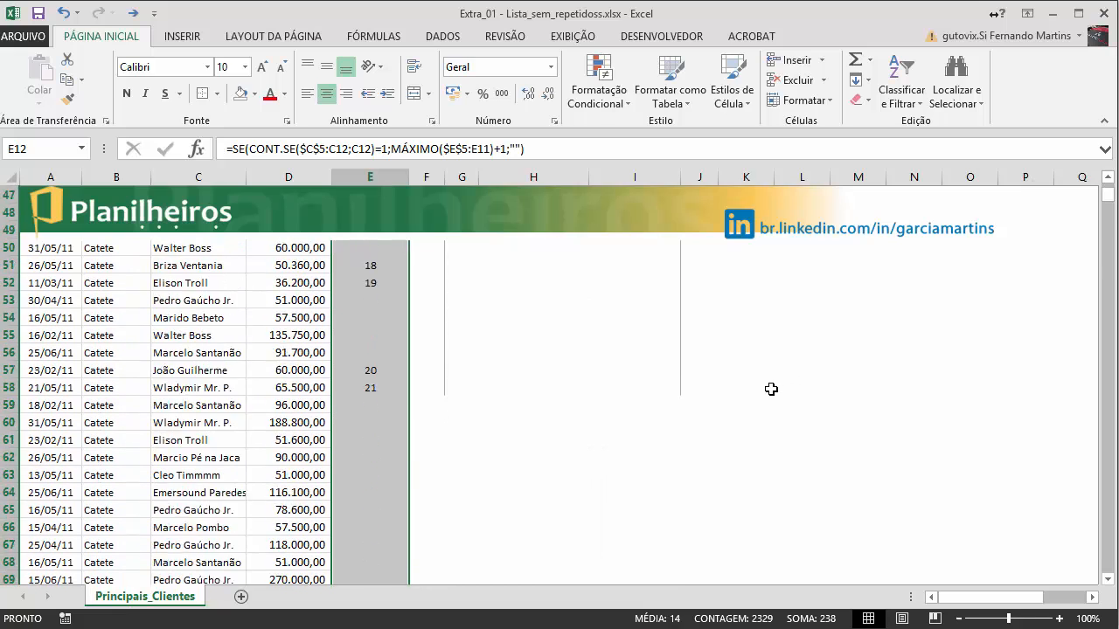
{"action": "left_click", "coordinate": [462, 316]}
{"action": "left_click", "coordinate": [367, 281]}
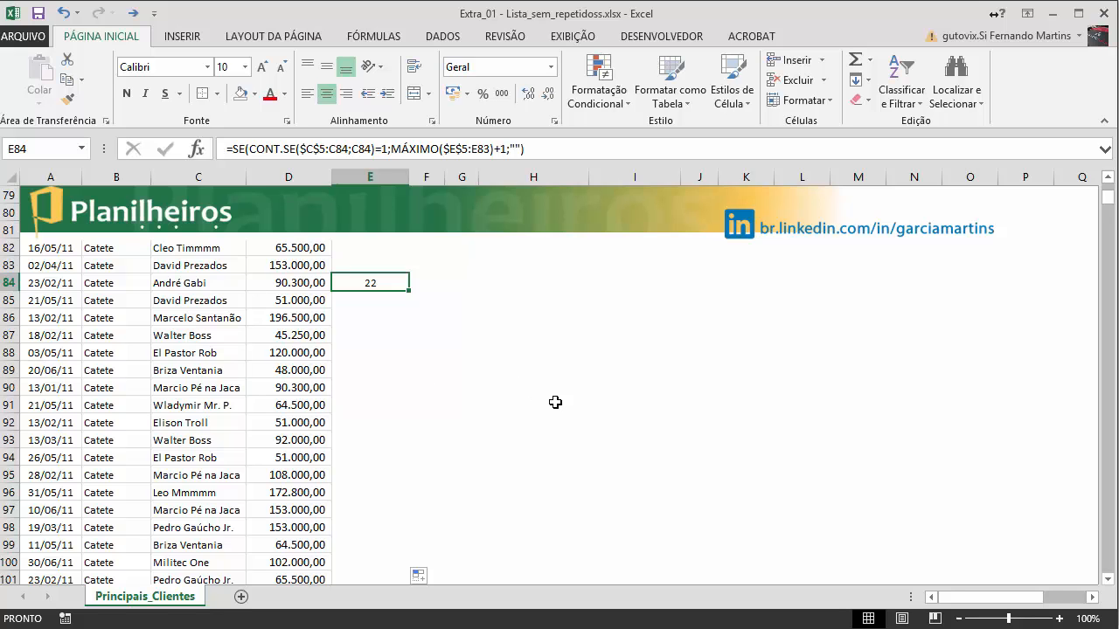
{"action": "scroll", "coordinate": [554, 411], "scroll_direction": "down", "scroll_amount": 16}
{"action": "scroll", "coordinate": [542, 420], "scroll_direction": "down", "scroll_amount": 20}
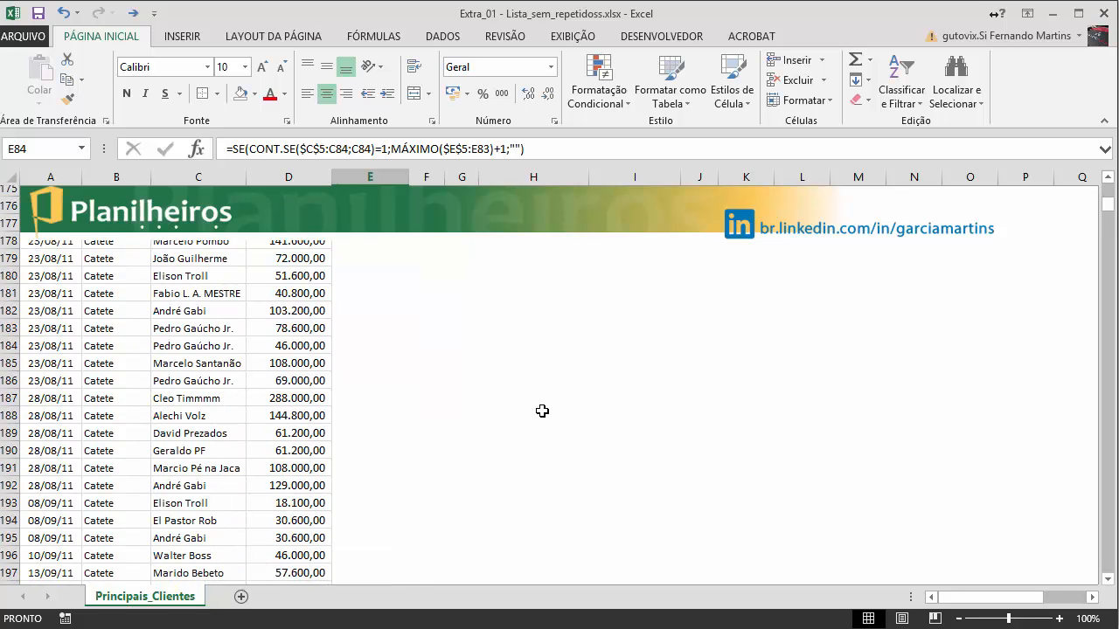
{"action": "scroll", "coordinate": [528, 421], "scroll_direction": "down", "scroll_amount": 20}
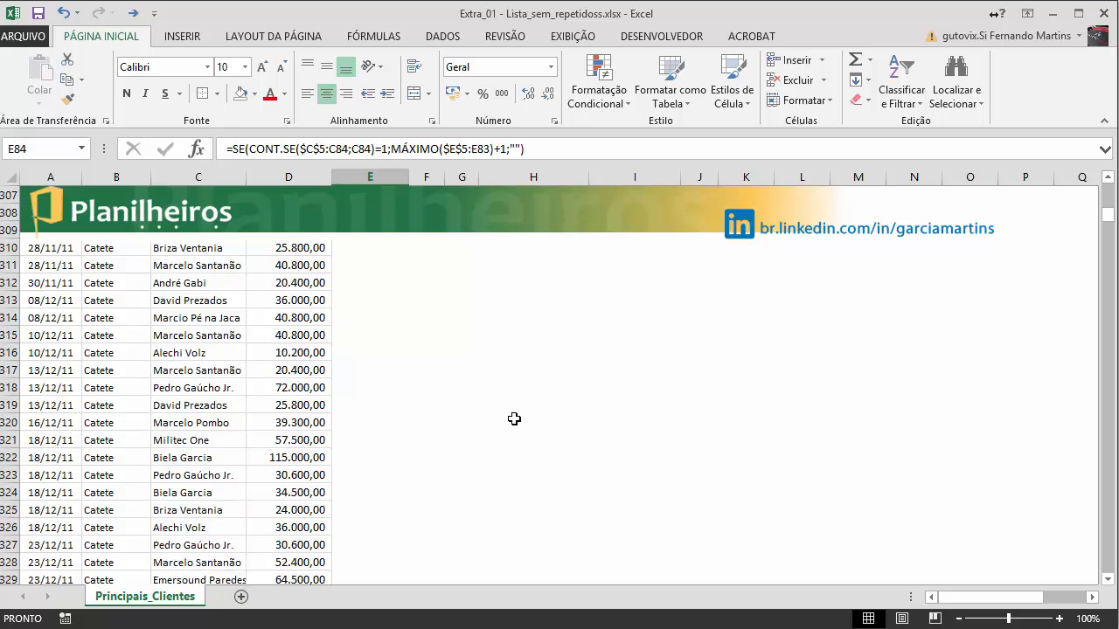
{"action": "scroll", "coordinate": [509, 425], "scroll_direction": "down", "scroll_amount": 11}
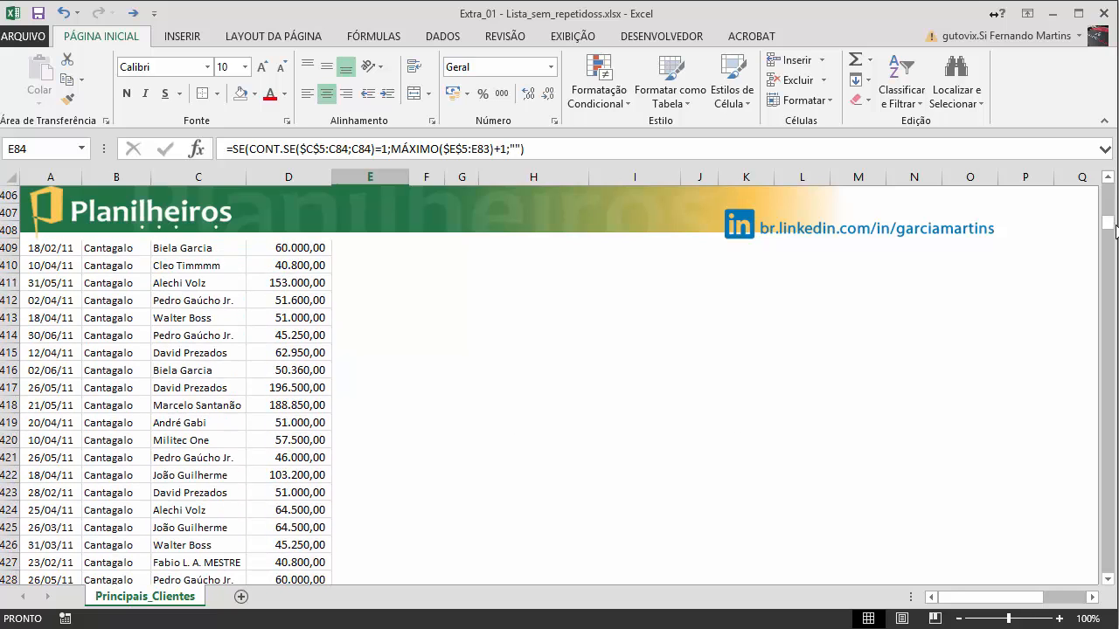
{"action": "left_click_drag", "start_coordinate": [1113, 227], "coordinate": [1110, 191]}
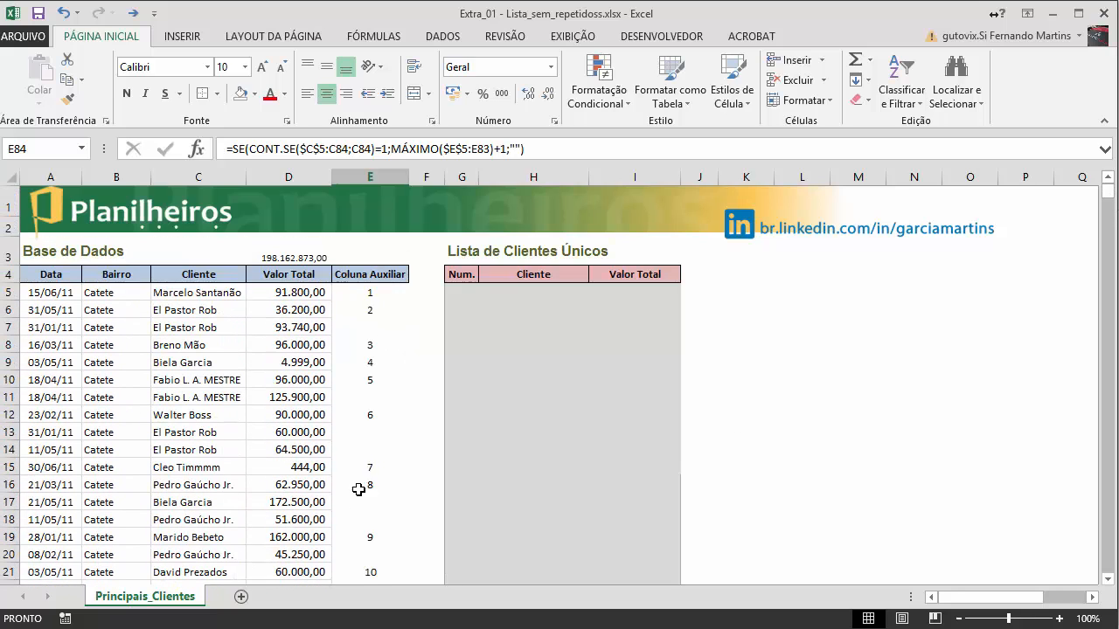
{"action": "left_click", "coordinate": [789, 376]}
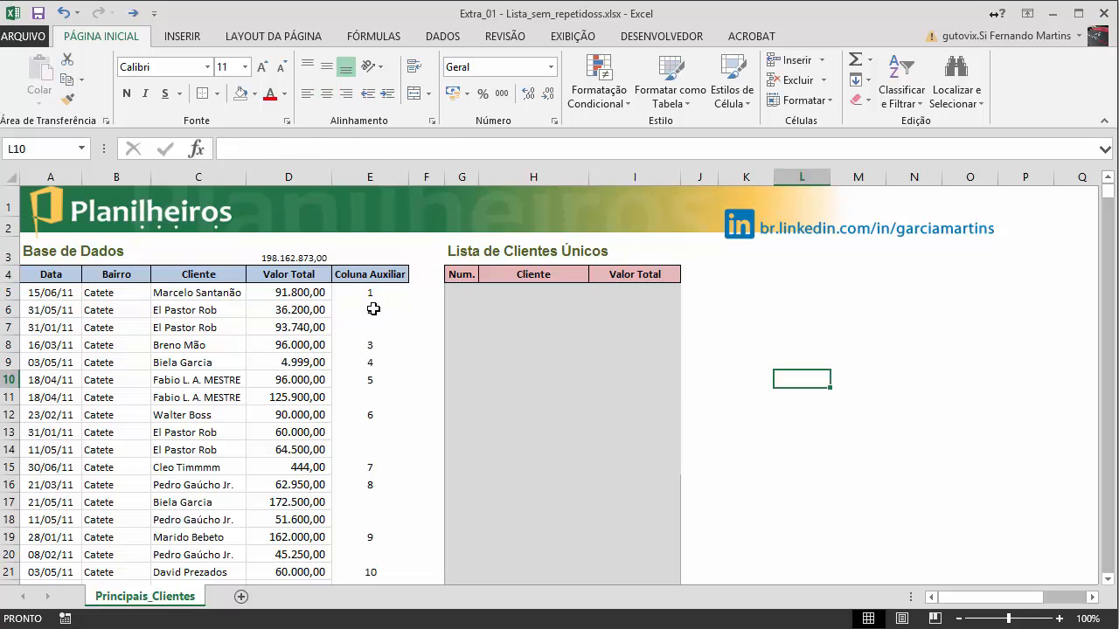
{"action": "left_click", "coordinate": [374, 309]}
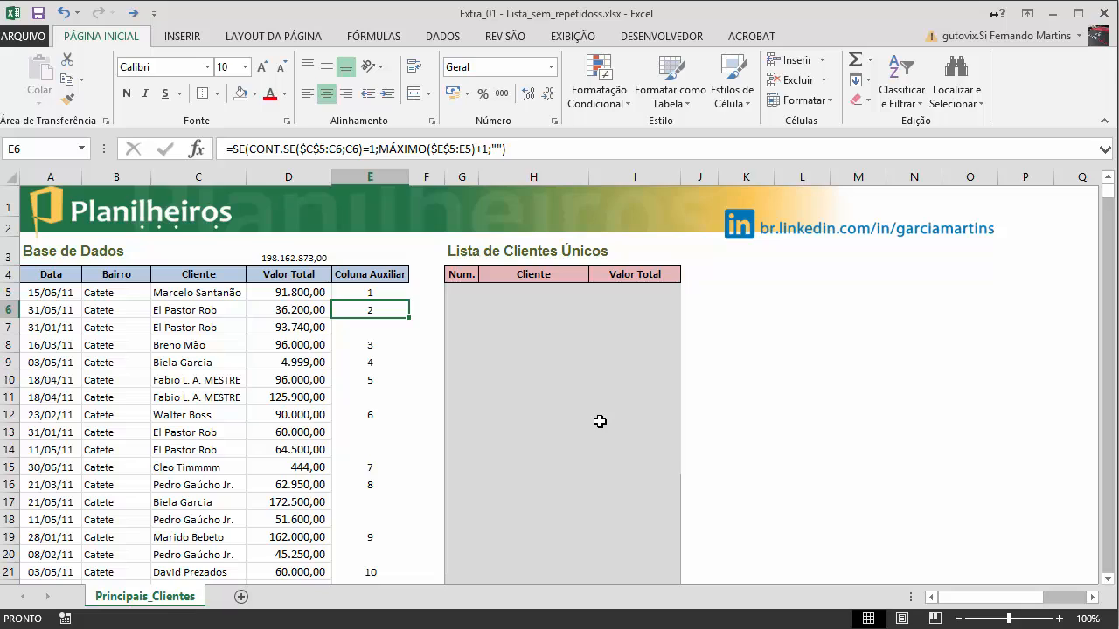
- Enter 1 in G5 as the first number of the unique clients list
{"action": "left_click", "coordinate": [461, 291]}
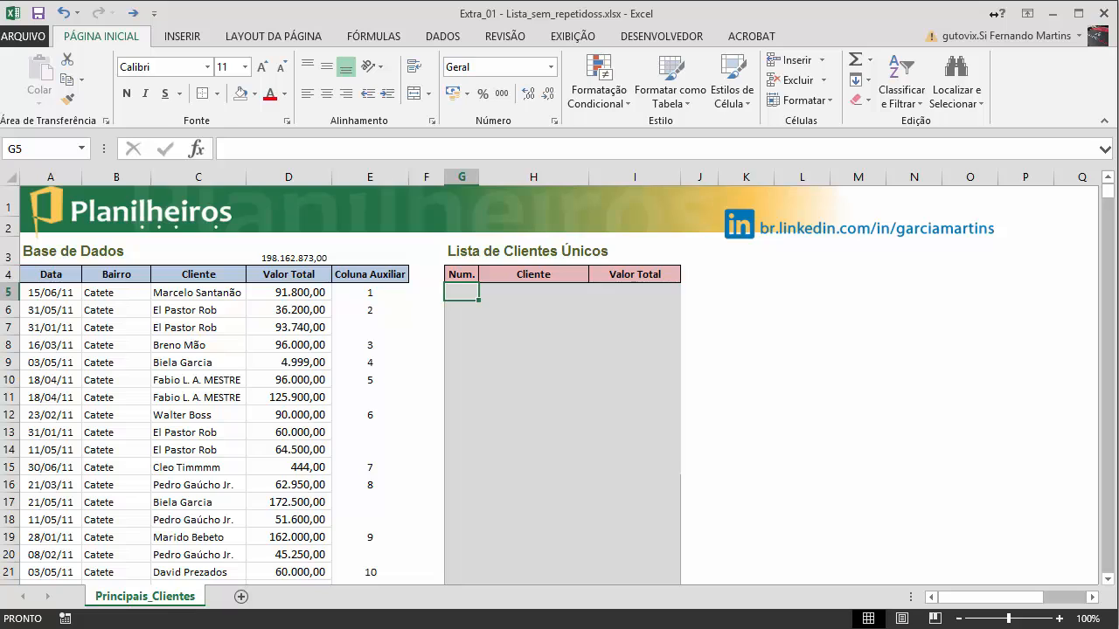
{"action": "left_click", "coordinate": [994, 13]}
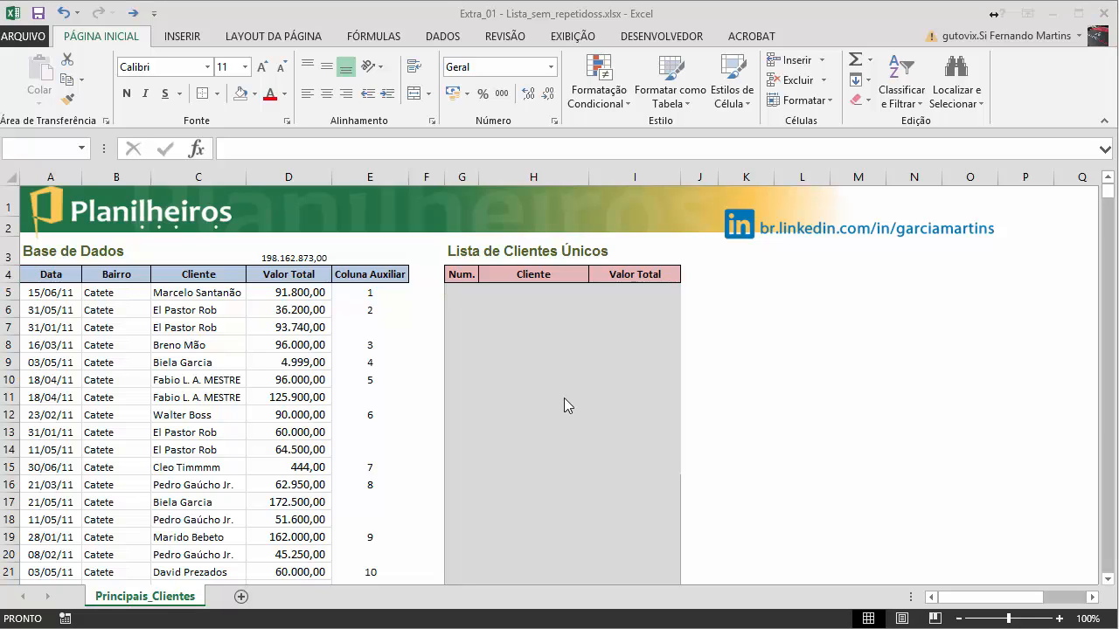
{"action": "left_click", "coordinate": [463, 294]}
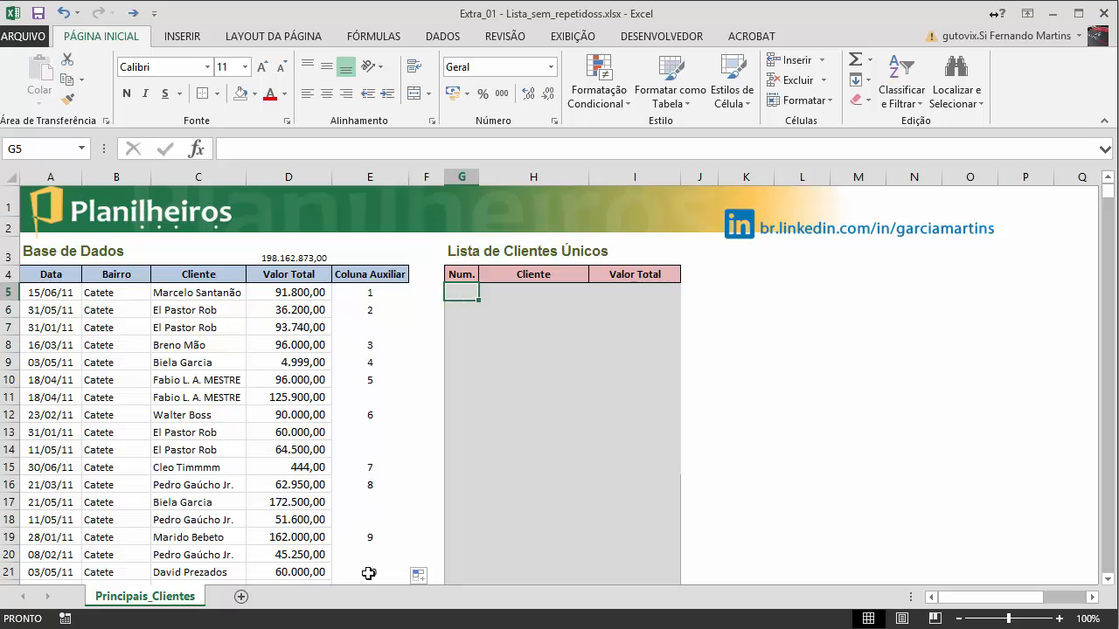
{"action": "type", "text": "1"}
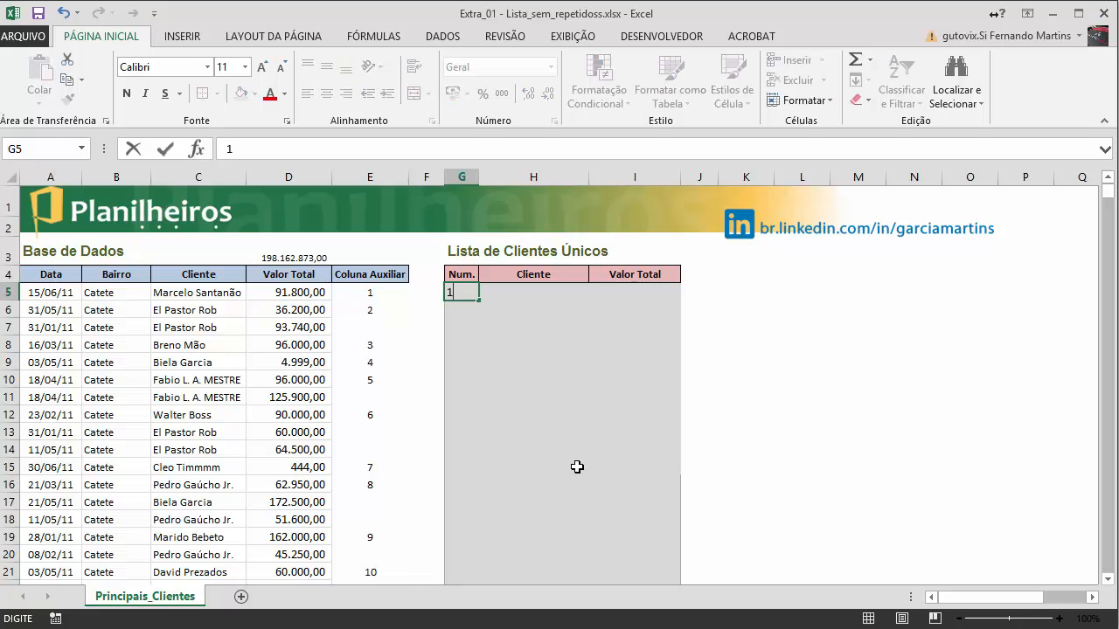
{"action": "key", "text": "Return"}
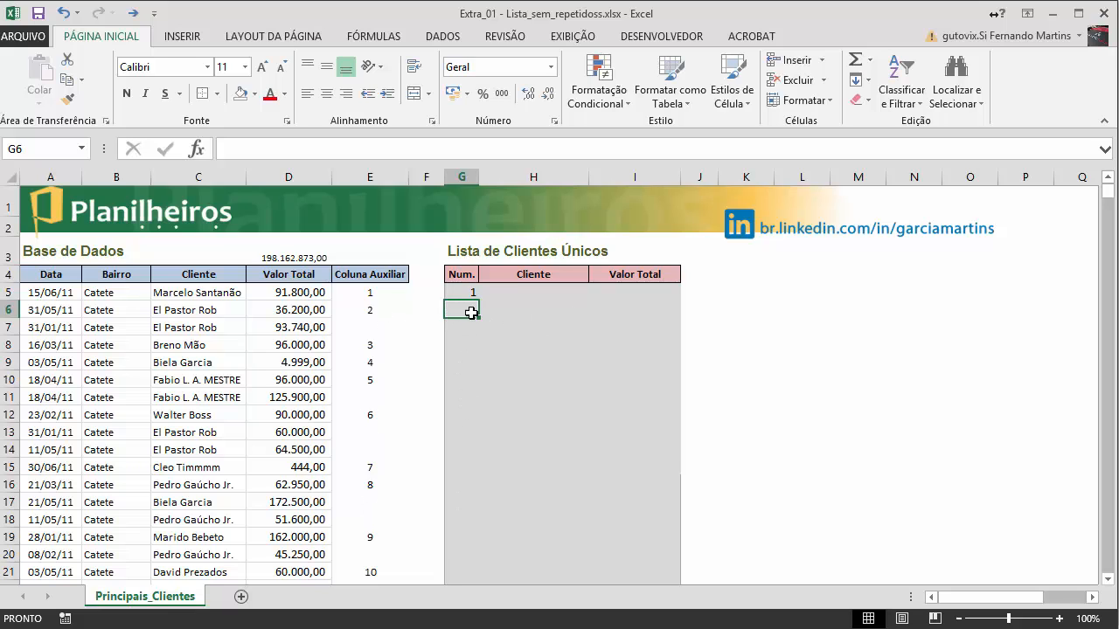
- Examine the auxiliary column cells from E7 through E14, one by one
{"action": "left_click", "coordinate": [370, 327]}
{"action": "key", "text": "Down"}
{"action": "key", "text": "Down"}
{"action": "key", "text": "Down"}
{"action": "key", "text": "Down"}
{"action": "key", "text": "Down"}
{"action": "key", "text": "Down"}
{"action": "key", "text": "Down"}
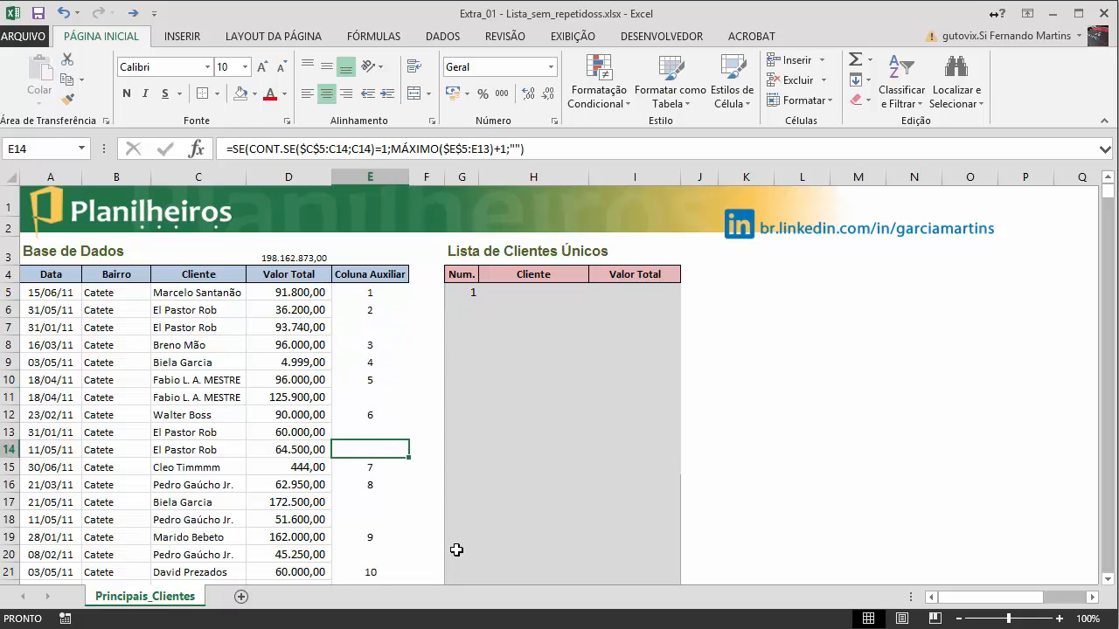
- Begin a SE formula in G6 whose test checks whether G5+1 is greater than a CONT.NÚM count
{"action": "left_click", "coordinate": [467, 306]}
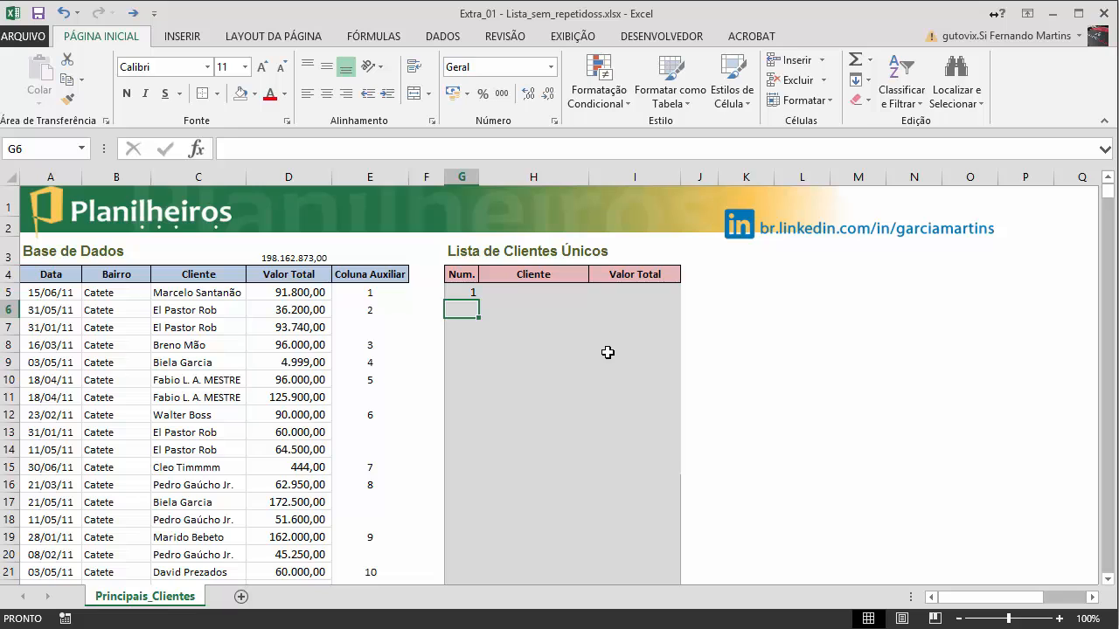
{"action": "type", "text": "=se"}
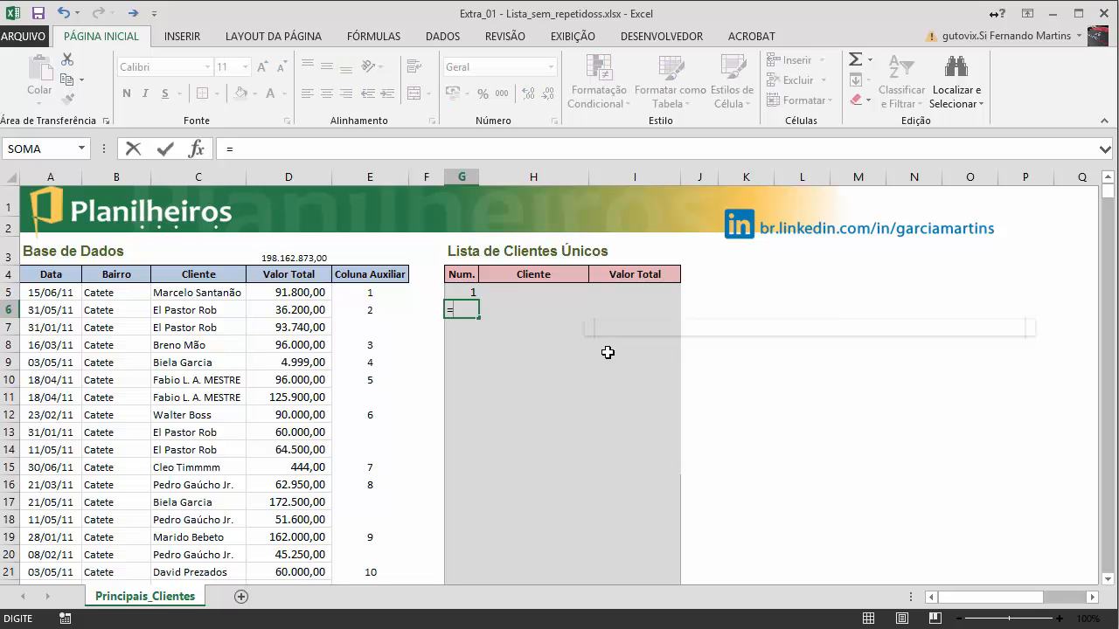
{"action": "key", "text": "Tab"}
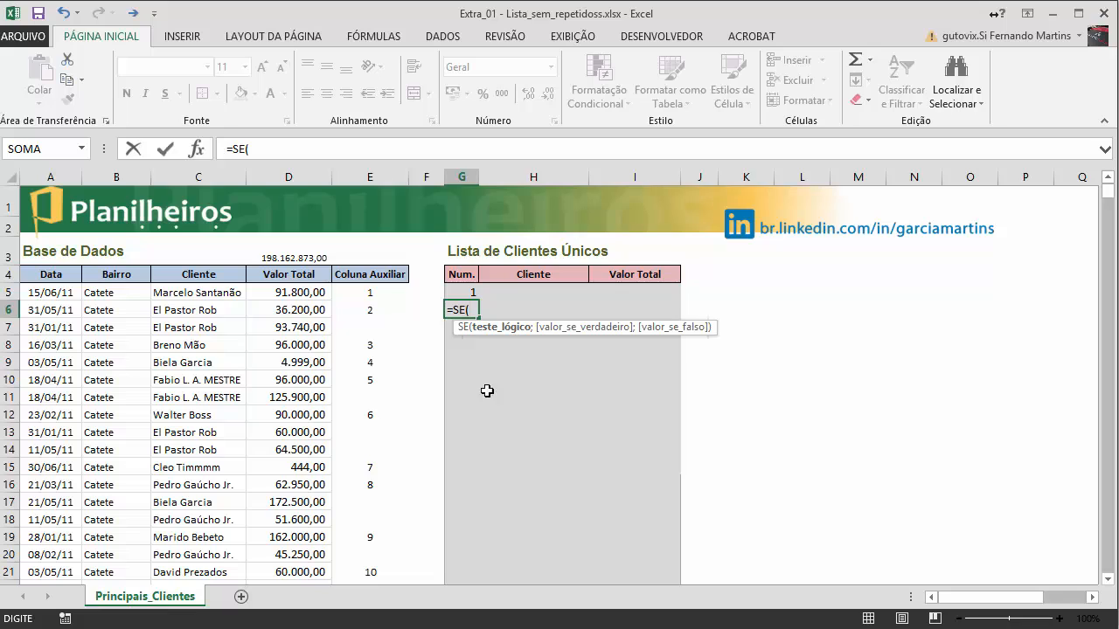
{"action": "left_click", "coordinate": [464, 291]}
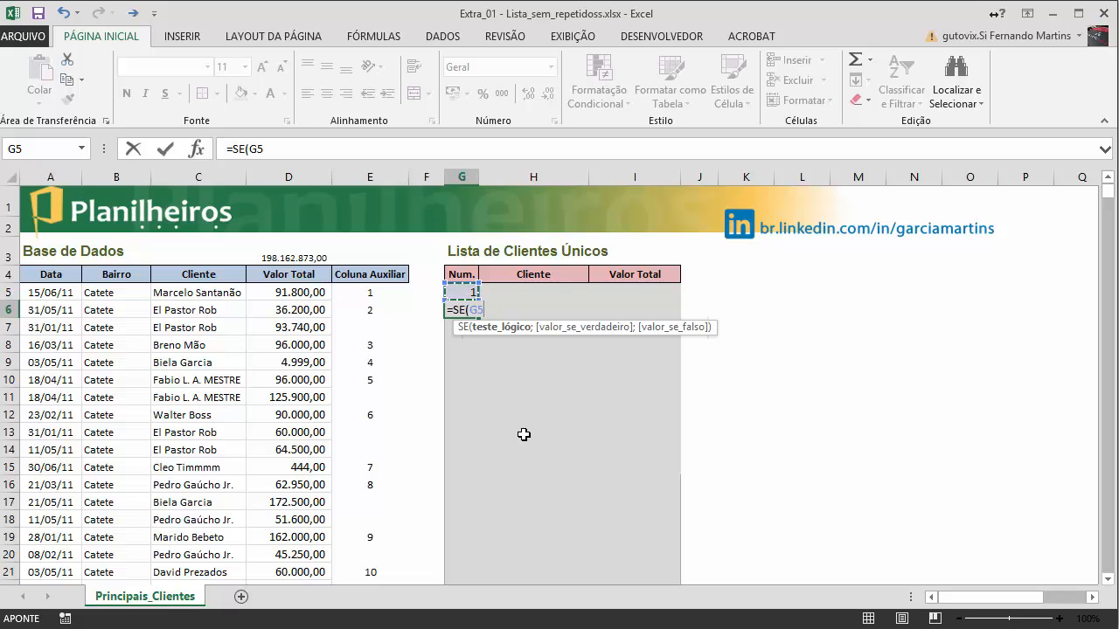
{"action": "type", "text": "="}
{"action": "type", "text": "CON"}
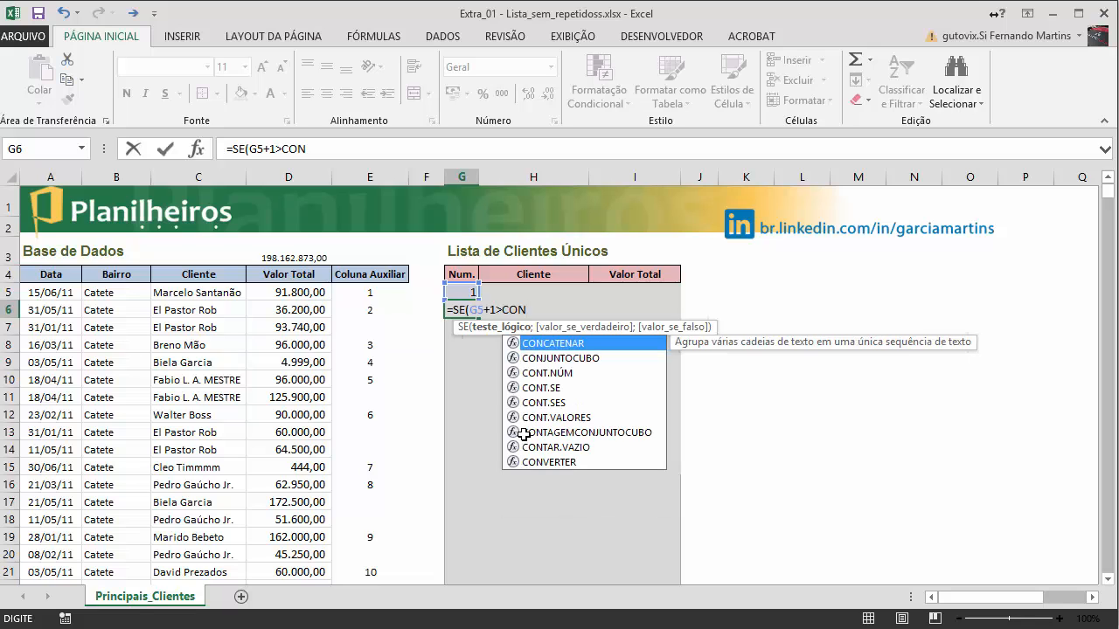
{"action": "key", "text": "BackSpace"}
{"action": "type", "text": "M."}
{"action": "key", "text": "BackSpace"}
{"action": "key", "text": "BackSpace"}
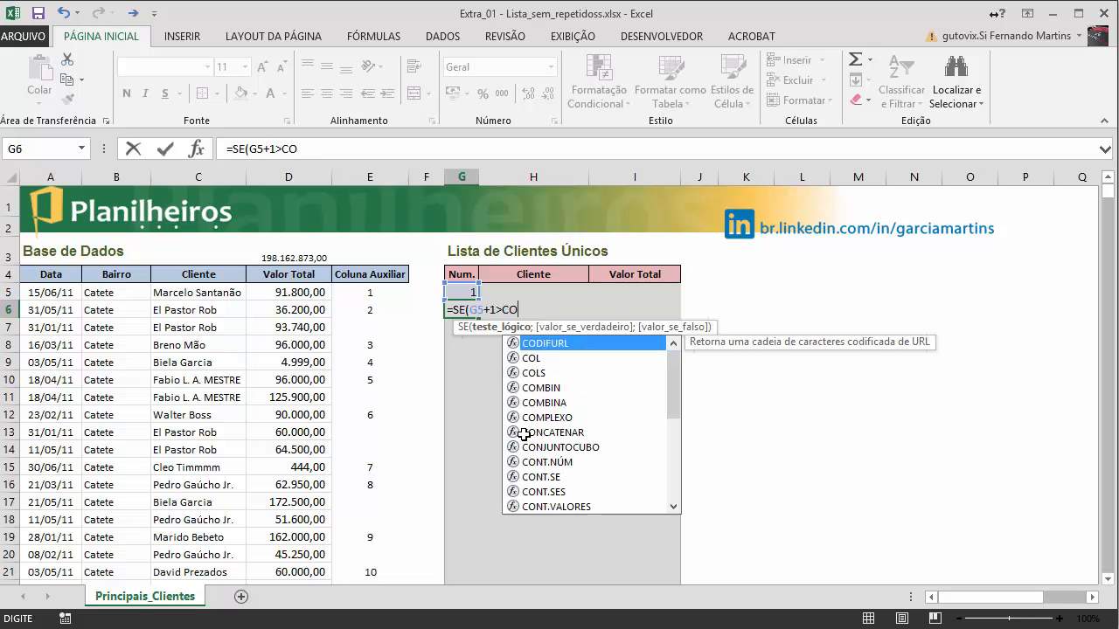
{"action": "type", "text": "NT"}
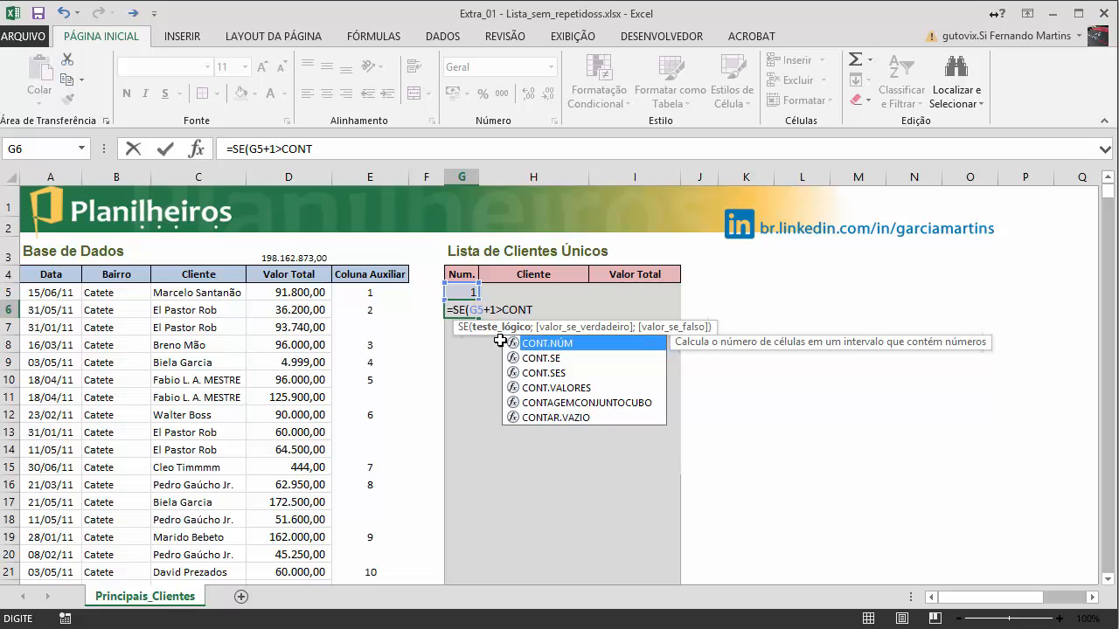
{"action": "key", "text": "Tab"}
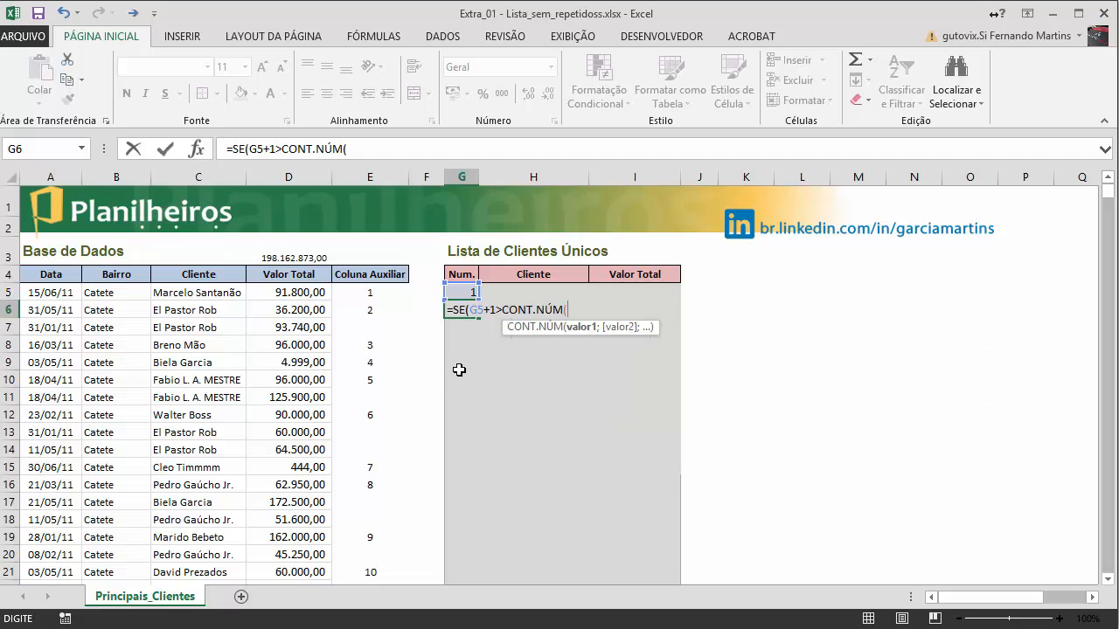
- Set the CONT.NÚM range to the whole auxiliary column as the absolute reference $E$5:$E$2340 and close that function
{"action": "left_click", "coordinate": [375, 292]}
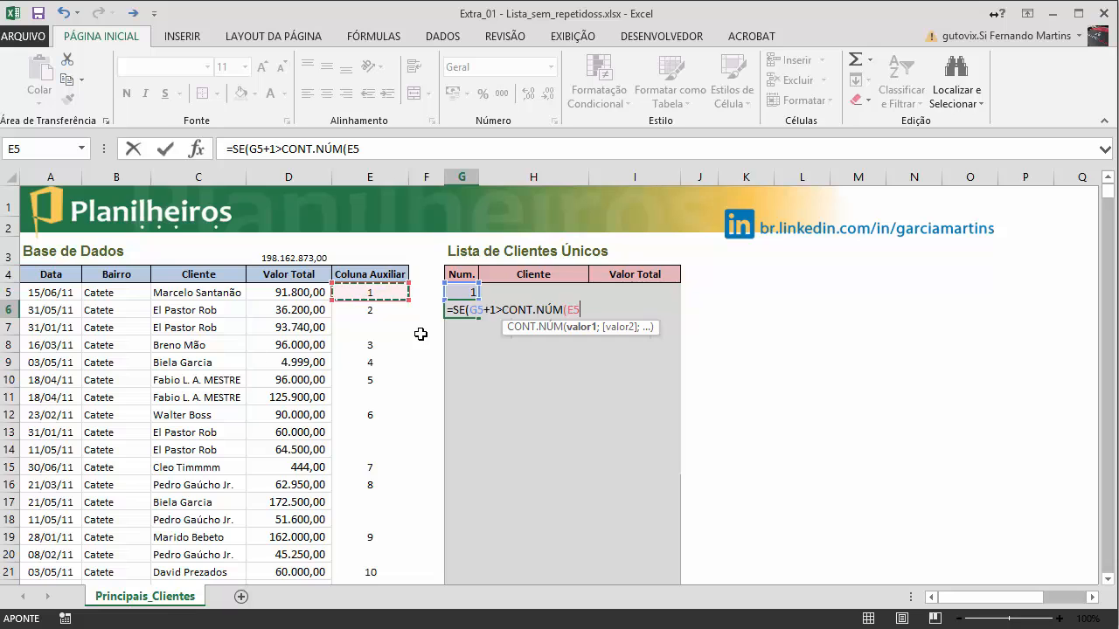
{"action": "key", "text": "ctrl+shift+Down"}
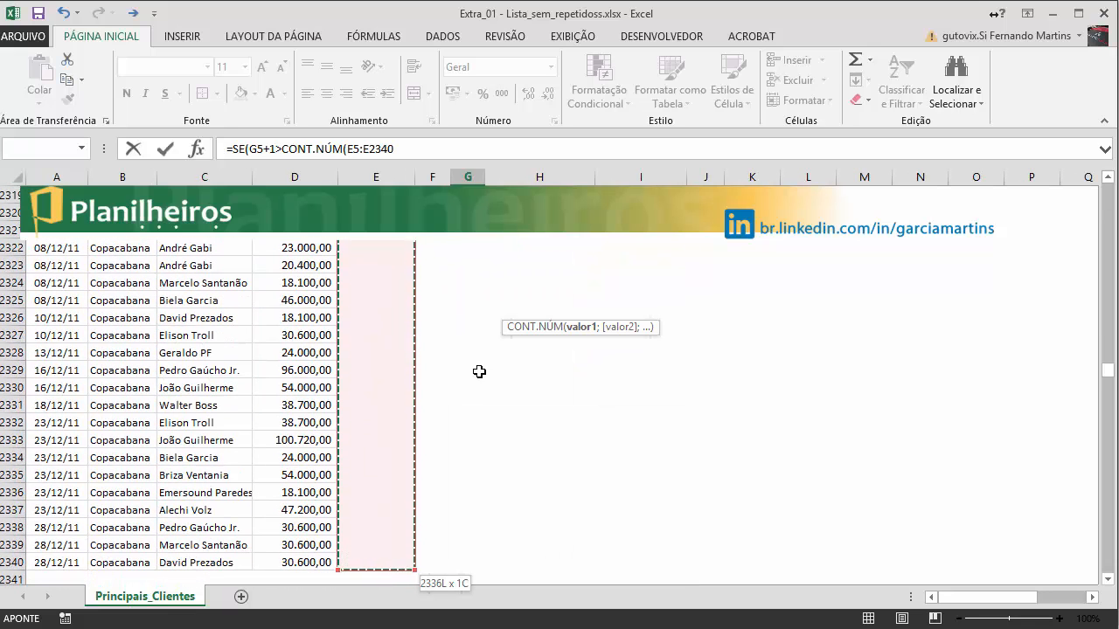
{"action": "left_click_drag", "start_coordinate": [1107, 372], "coordinate": [1107, 185]}
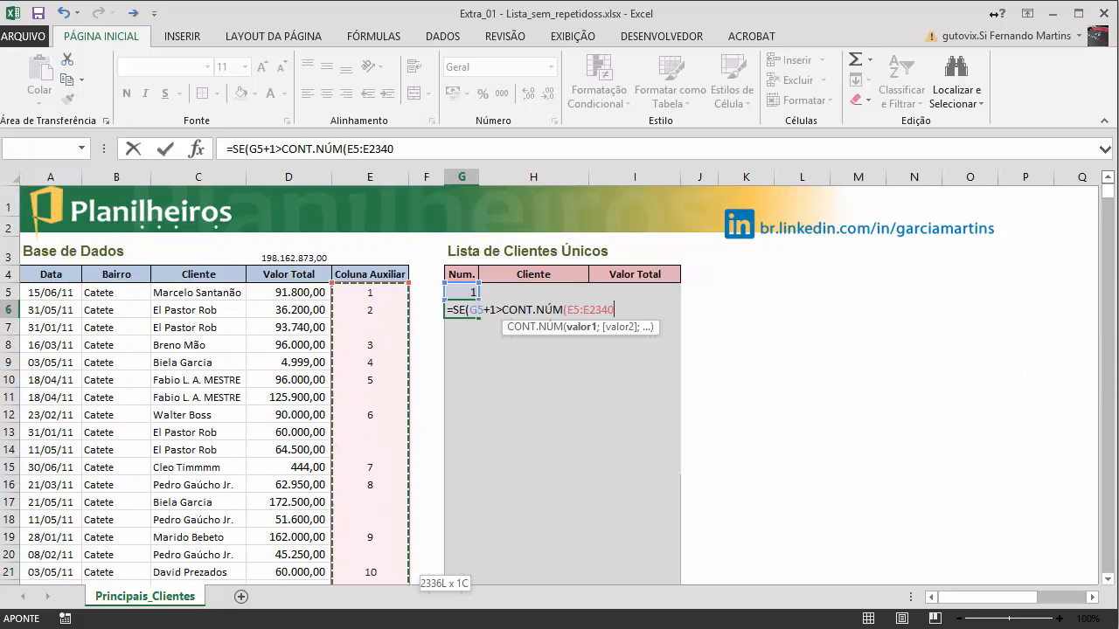
{"action": "left_click", "coordinate": [402, 149]}
{"action": "left_click", "coordinate": [404, 149]}
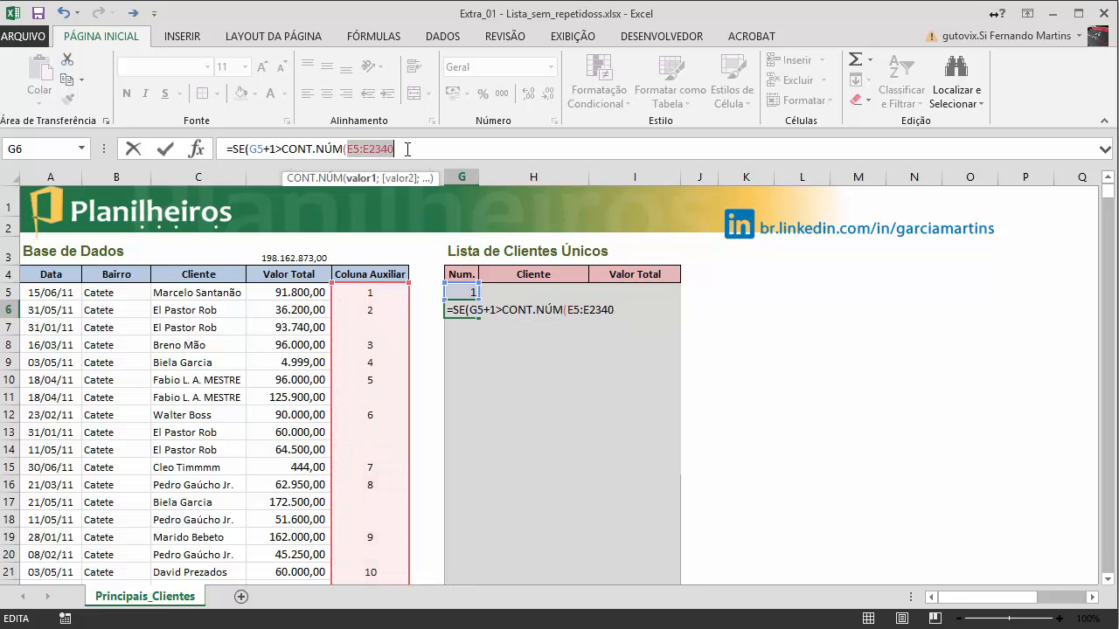
{"action": "key", "text": "F4"}
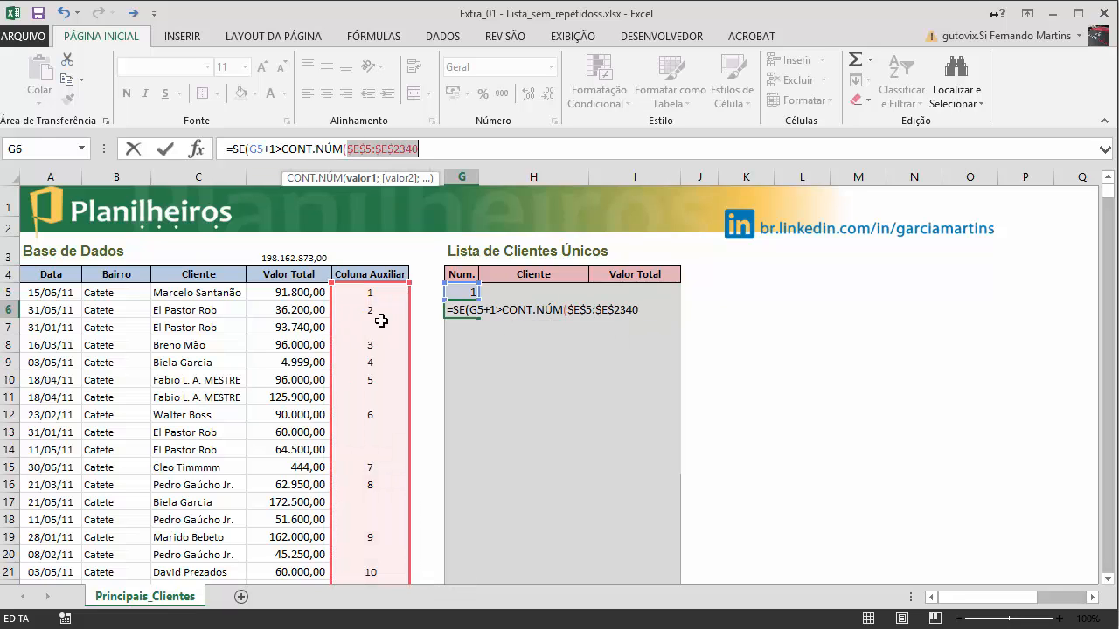
{"action": "left_click", "coordinate": [459, 149]}
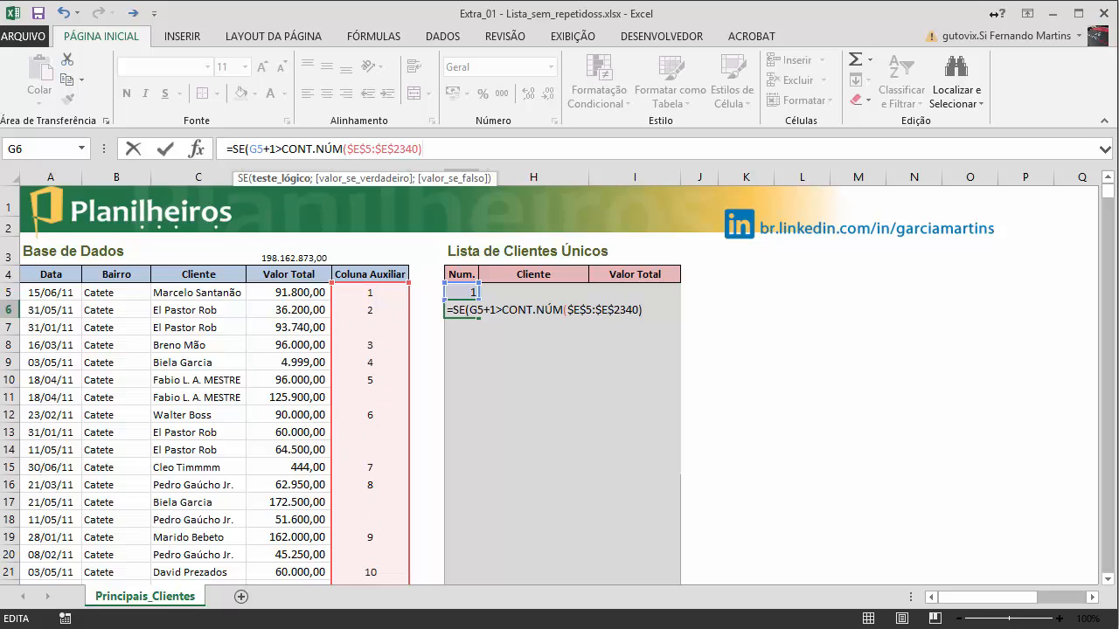
- Complete the SE formula in G6 so it returns empty text "" when true and G5+1 when false
{"action": "type", "text": ";\""}
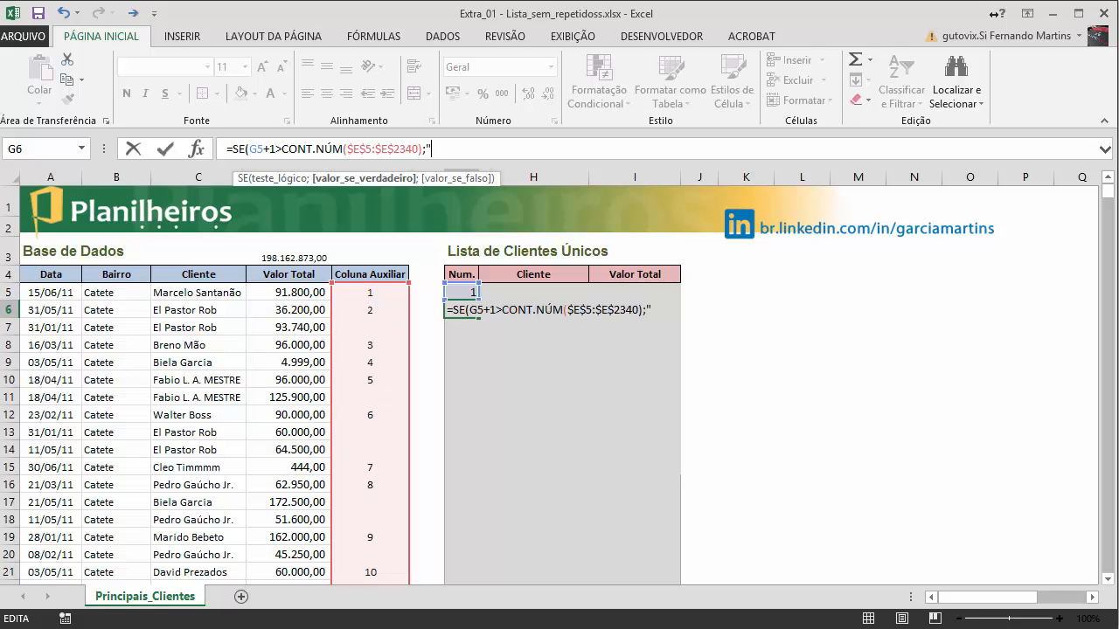
{"action": "type", "text": "\""}
{"action": "type", "text": ";"}
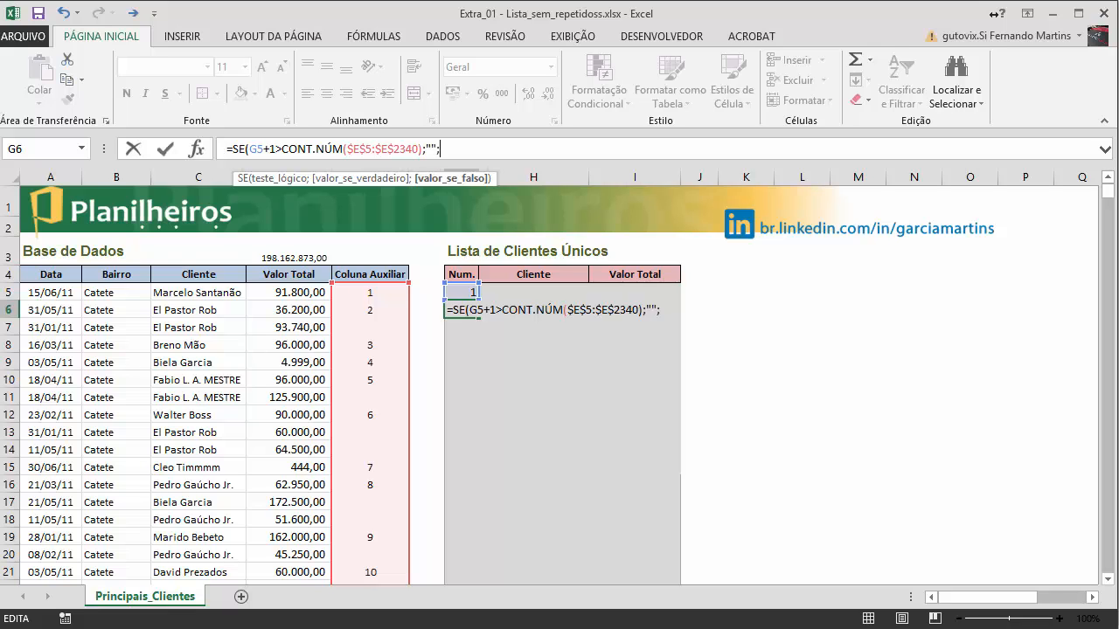
{"action": "left_click", "coordinate": [456, 292]}
{"action": "type", "text": "+1"}
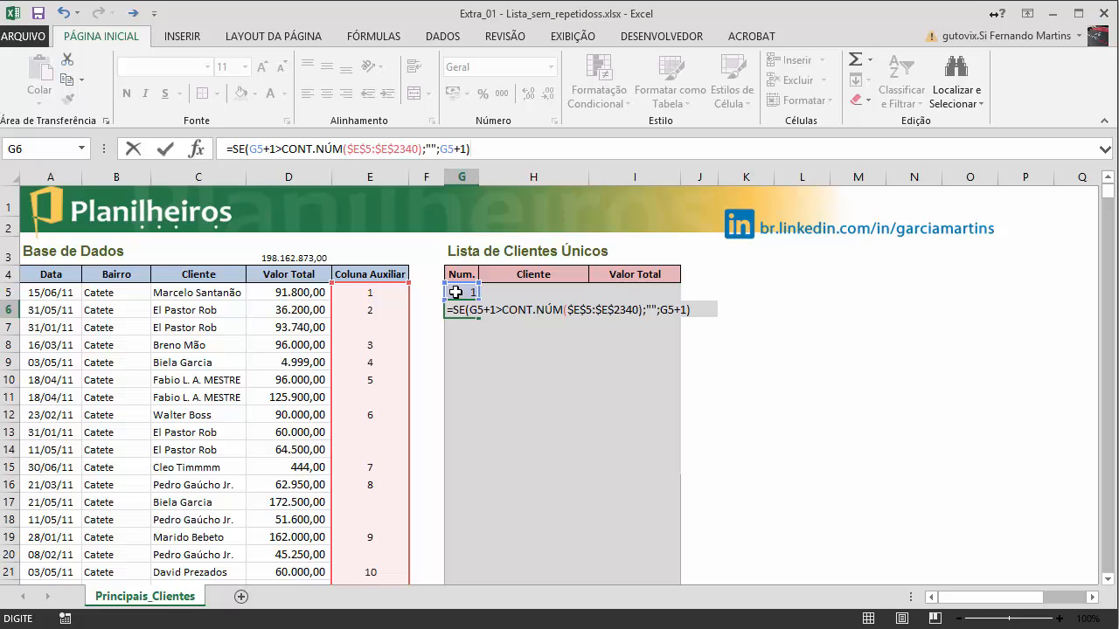
{"action": "key", "text": "Return"}
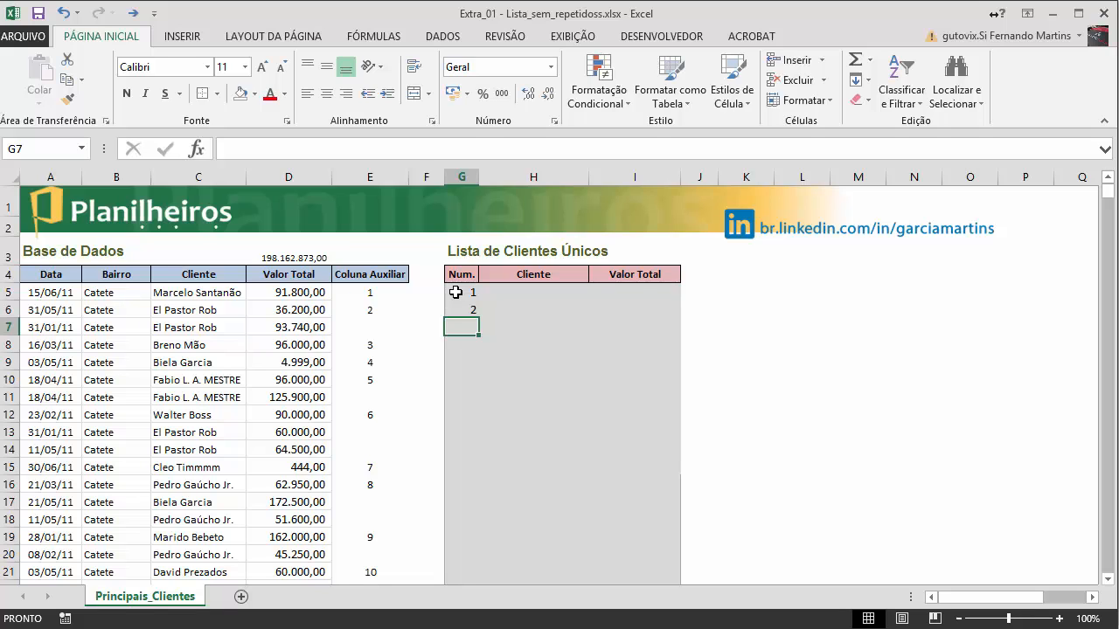
- Copy the formula from G6 down the Num. column to G30
{"action": "key", "text": "Up"}
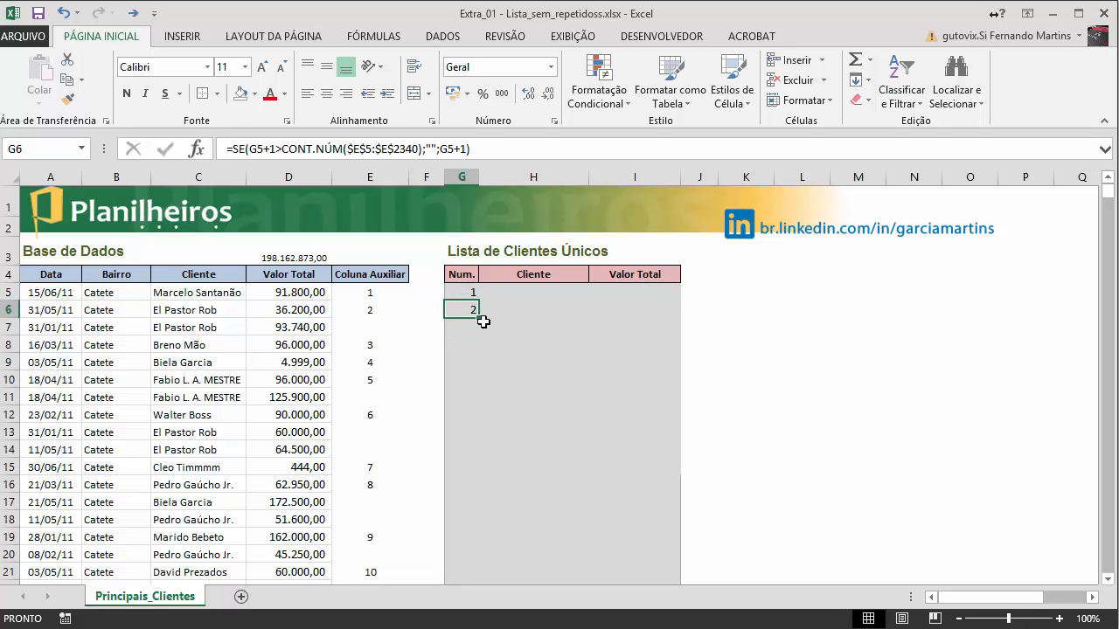
{"action": "left_click_drag", "start_coordinate": [479, 319], "coordinate": [485, 518]}
{"action": "left_click_drag", "start_coordinate": [479, 626], "coordinate": [472, 317]}
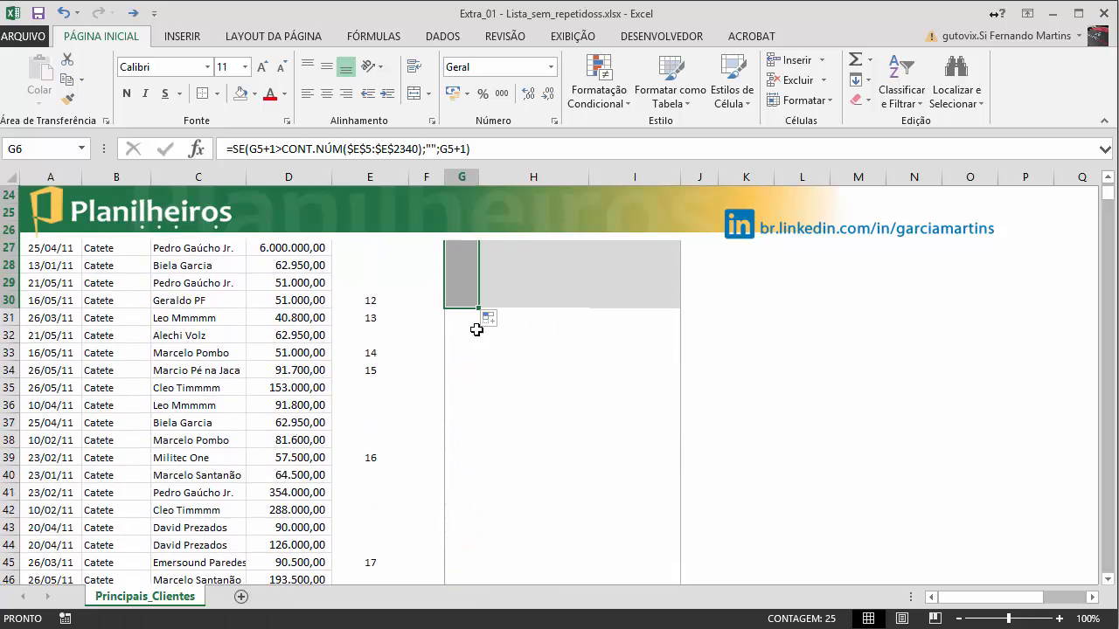
- Examine the copied formula in G7 and the Num. column's results down to the last shaded rows, G27 through G30
{"action": "left_click", "coordinate": [612, 390]}
{"action": "scroll", "coordinate": [608, 392], "scroll_direction": "up", "scroll_amount": 4}
{"action": "scroll", "coordinate": [585, 400], "scroll_direction": "up", "scroll_amount": 1}
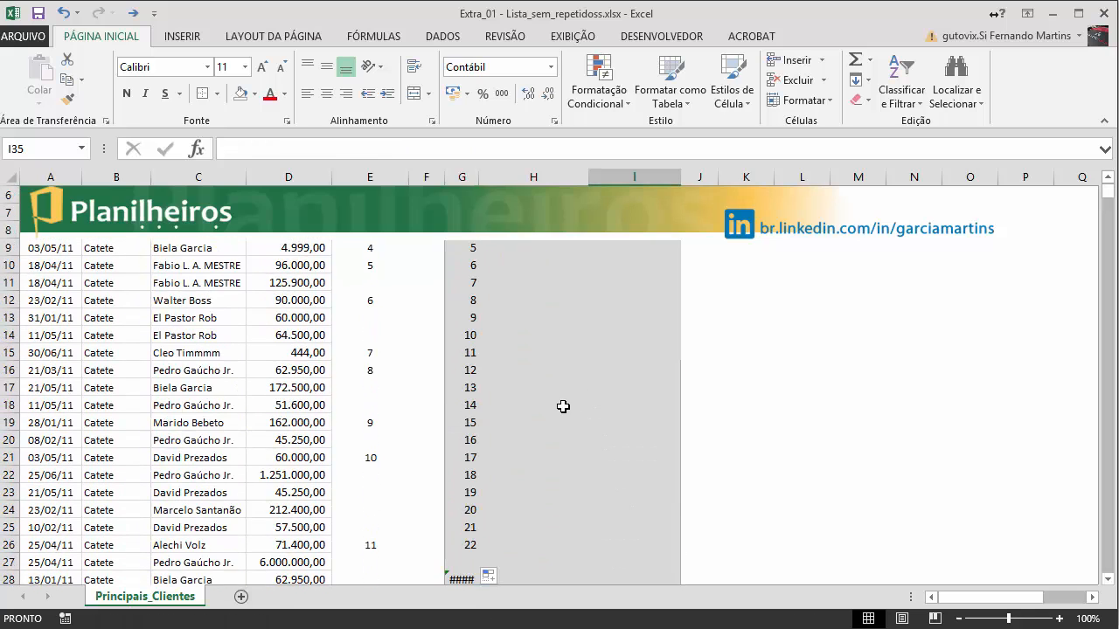
{"action": "scroll", "coordinate": [507, 450], "scroll_direction": "up", "scroll_amount": 3}
{"action": "left_click", "coordinate": [473, 312]}
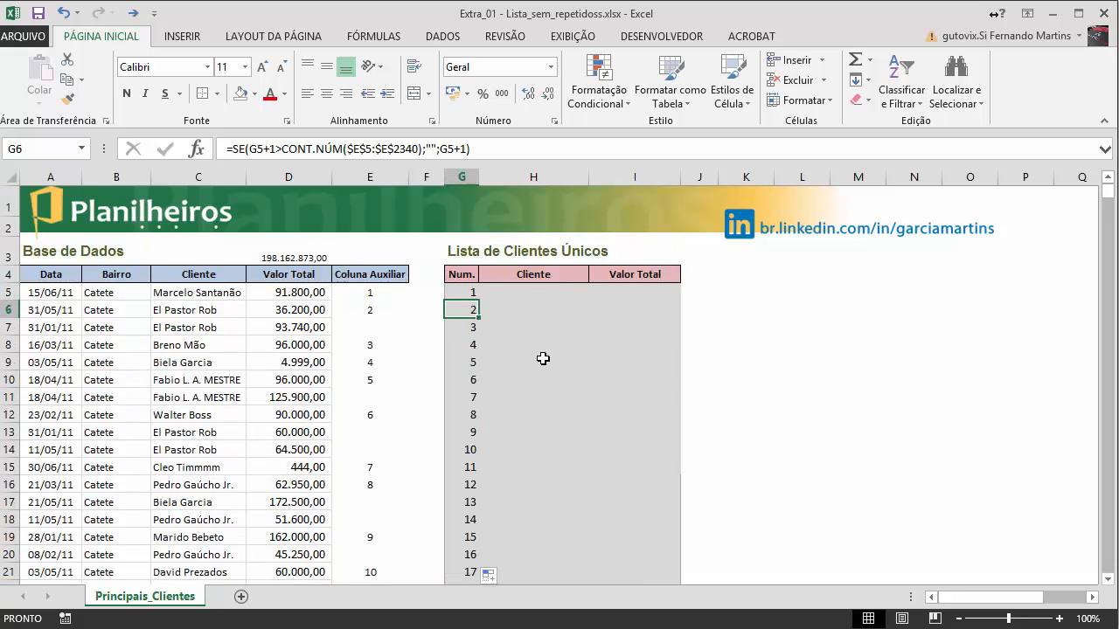
{"action": "key", "text": "Down"}
{"action": "key", "text": "F2"}
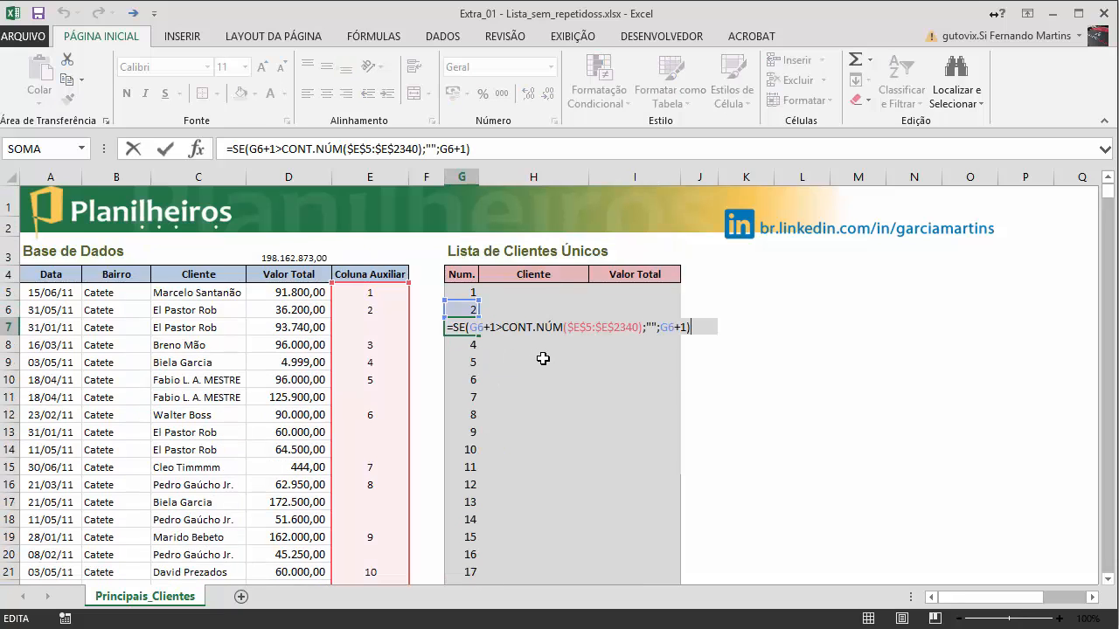
{"action": "key", "text": "Escape"}
{"action": "key", "text": "Down"}
{"action": "key", "text": "Down"}
{"action": "key", "text": "Down"}
{"action": "key", "text": "Down"}
{"action": "key", "text": "Down"}
{"action": "key", "text": "Down"}
{"action": "key", "text": "Down"}
{"action": "key", "text": "Down"}
{"action": "key", "text": "Down"}
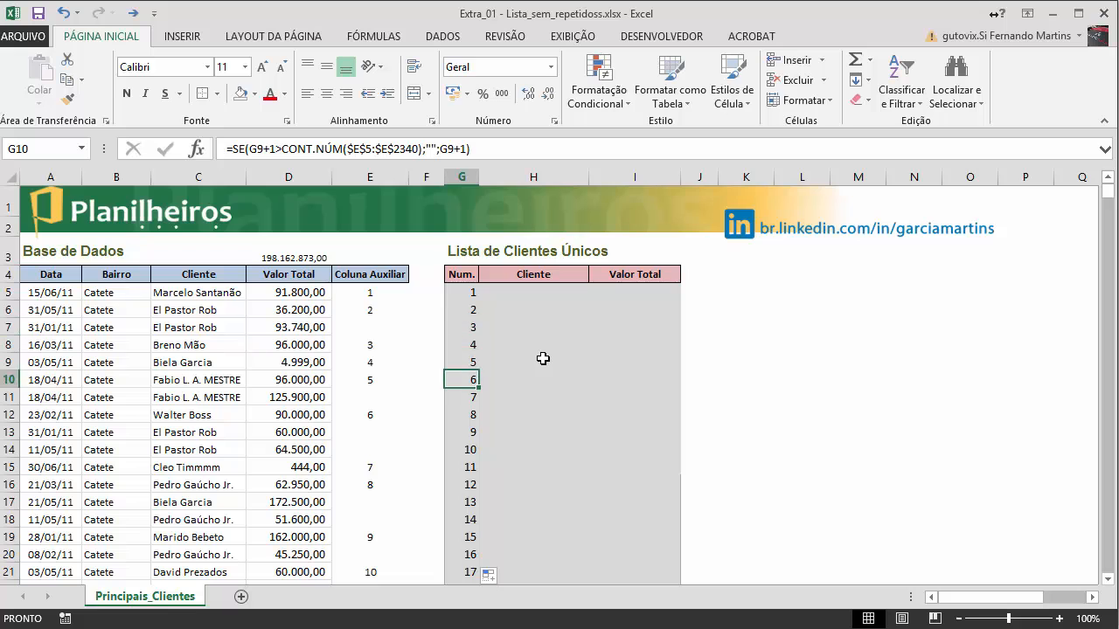
{"action": "key", "text": "Down"}
{"action": "key", "text": "Down"}
{"action": "key", "text": "Down"}
{"action": "key", "text": "Down"}
{"action": "key", "text": "Down"}
{"action": "key", "text": "Down"}
{"action": "key", "text": "Down"}
{"action": "key", "text": "Down"}
{"action": "key", "text": "Down"}
{"action": "key", "text": "Down"}
{"action": "key", "text": "Down"}
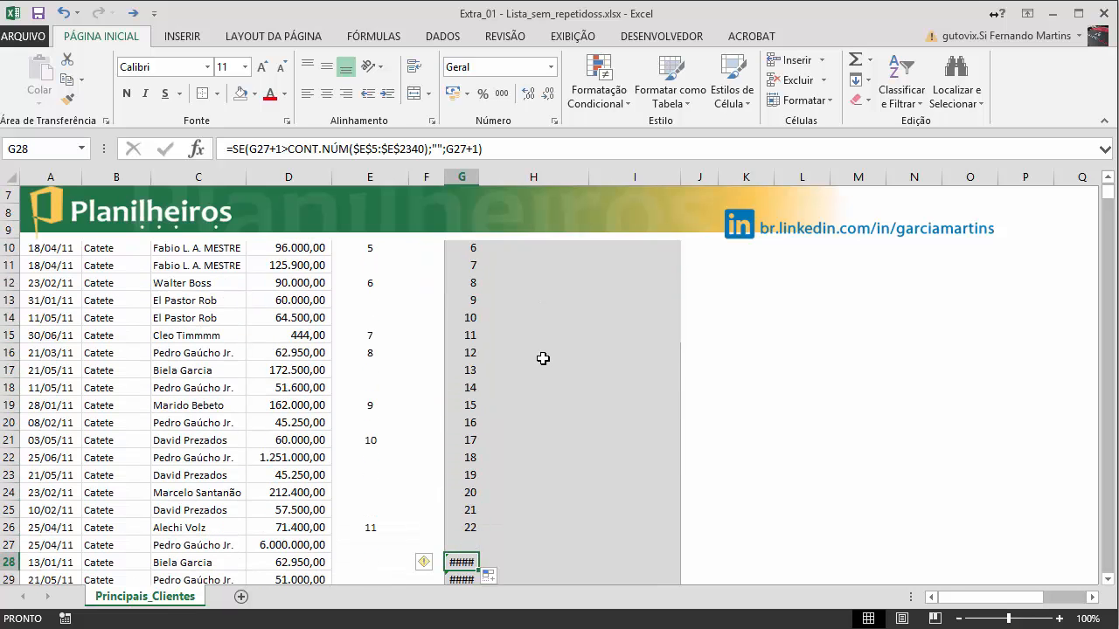
{"action": "key", "text": "Up"}
{"action": "key", "text": "Down"}
{"action": "key", "text": "Down"}
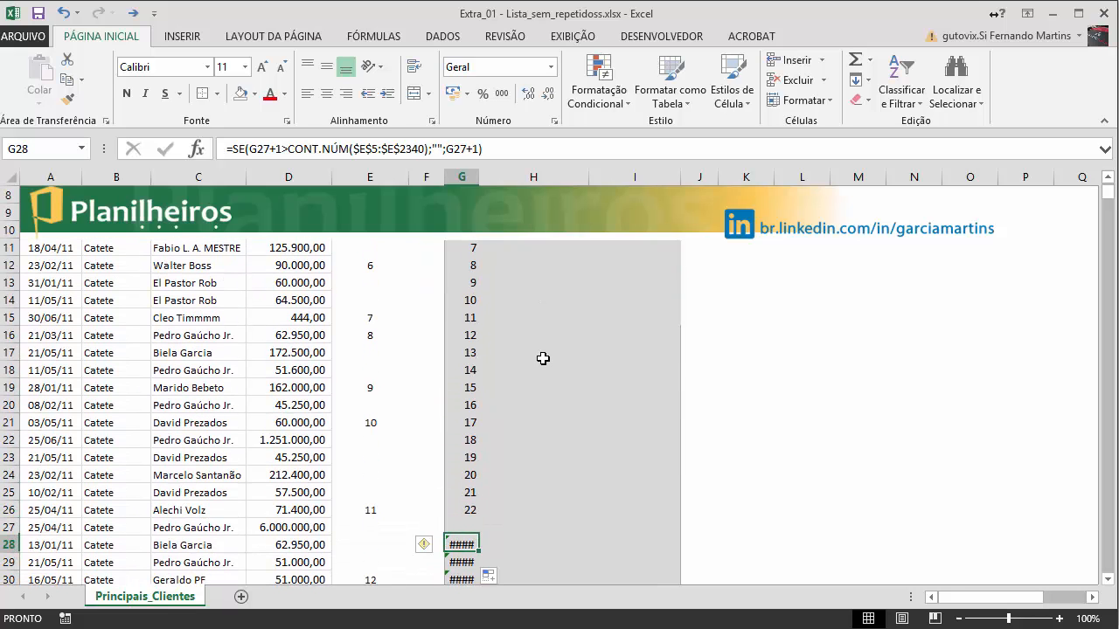
{"action": "key", "text": "Down"}
{"action": "key", "text": "Down"}
{"action": "key", "text": "Up"}
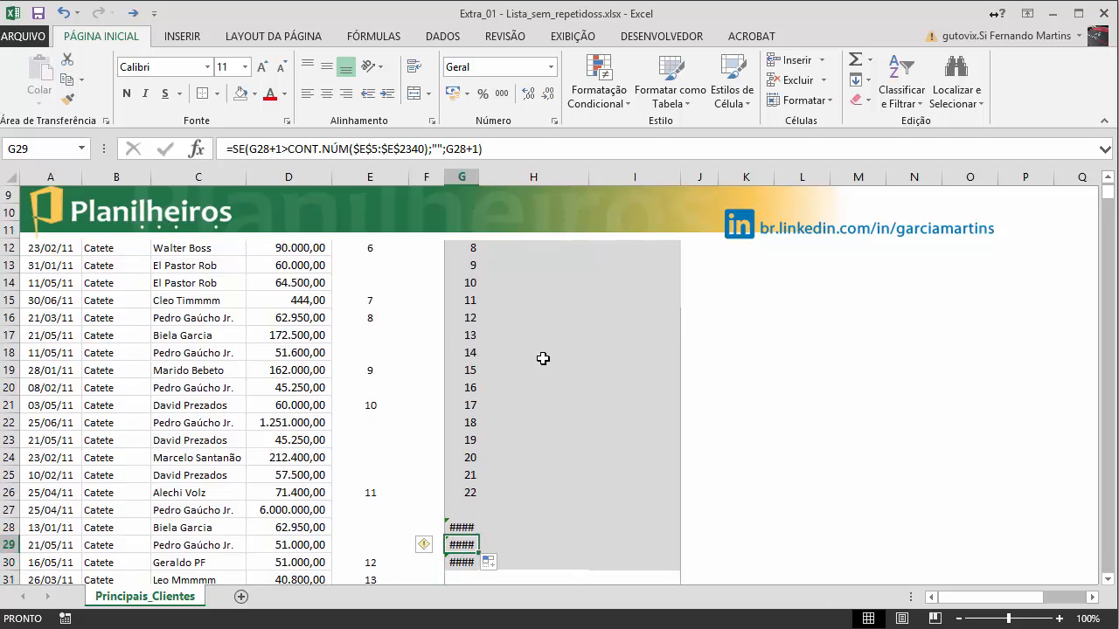
{"action": "key", "text": "Up"}
{"action": "key", "text": "Up"}
{"action": "key", "text": "Up"}
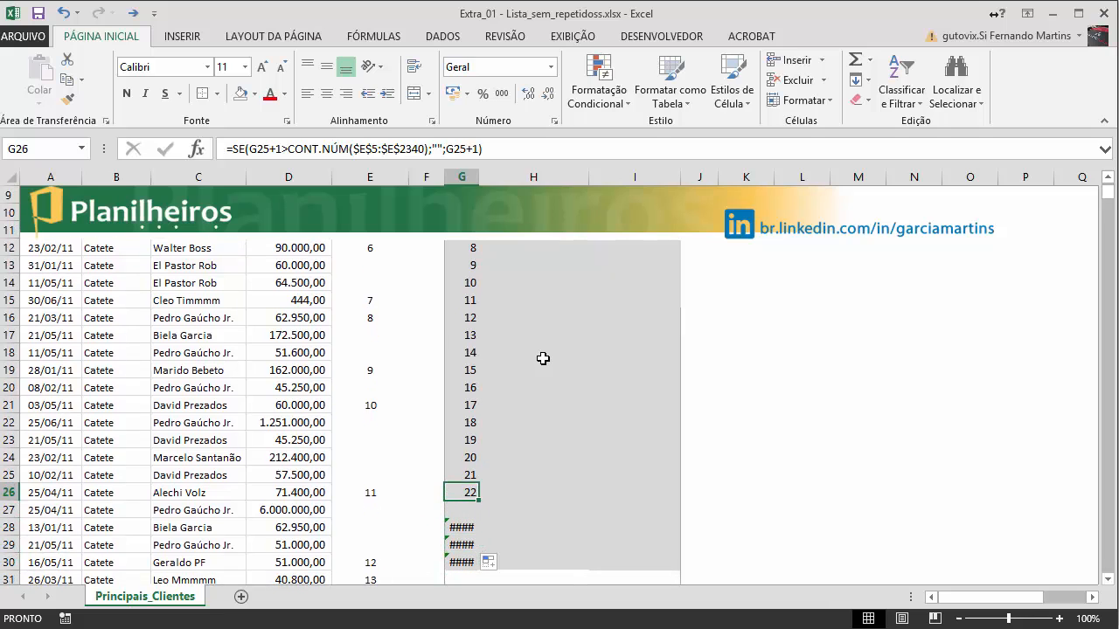
{"action": "key", "text": "Up"}
{"action": "key", "text": "Up"}
{"action": "key", "text": "Up"}
{"action": "key", "text": "Up"}
{"action": "key", "text": "Up"}
{"action": "key", "text": "Up"}
{"action": "key", "text": "Up"}
{"action": "key", "text": "Up"}
{"action": "key", "text": "Up"}
{"action": "key", "text": "Up"}
{"action": "key", "text": "Up"}
{"action": "key", "text": "Up"}
{"action": "key", "text": "Up"}
{"action": "key", "text": "Up"}
{"action": "key", "text": "Up"}
{"action": "key", "text": "Up"}
{"action": "key", "text": "Up"}
{"action": "key", "text": "Up"}
{"action": "key", "text": "Up"}
{"action": "key", "text": "Up"}
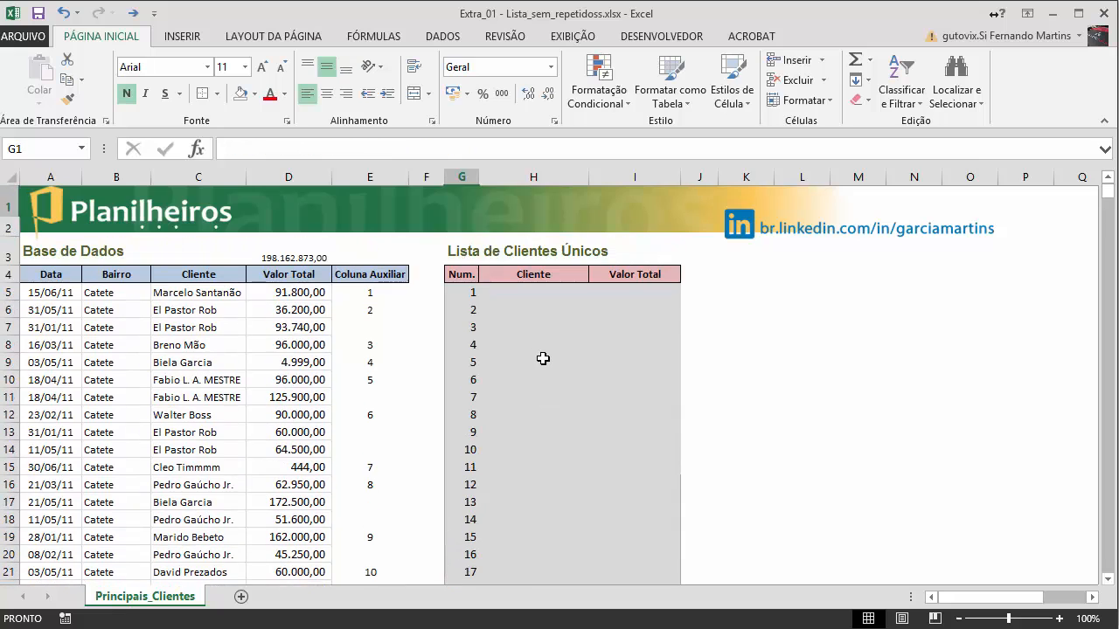
- Insert the SEERRO function at the start of G6's formula so the existing SE expression becomes its value argument
{"action": "key", "text": "Down"}
{"action": "key", "text": "Down"}
{"action": "key", "text": "Down"}
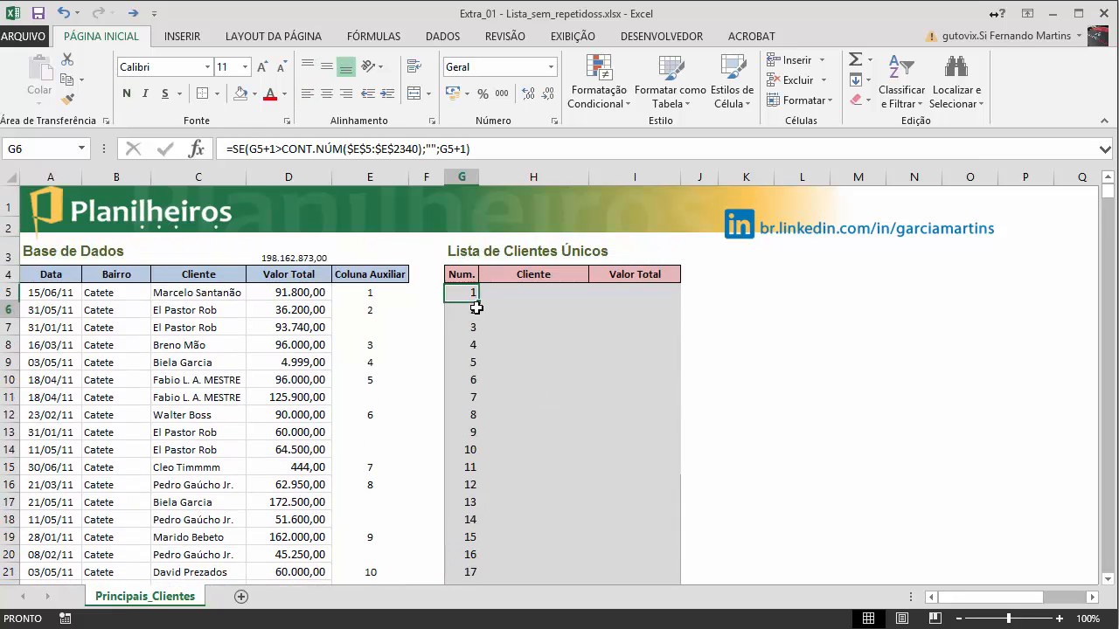
{"action": "left_click", "coordinate": [233, 149]}
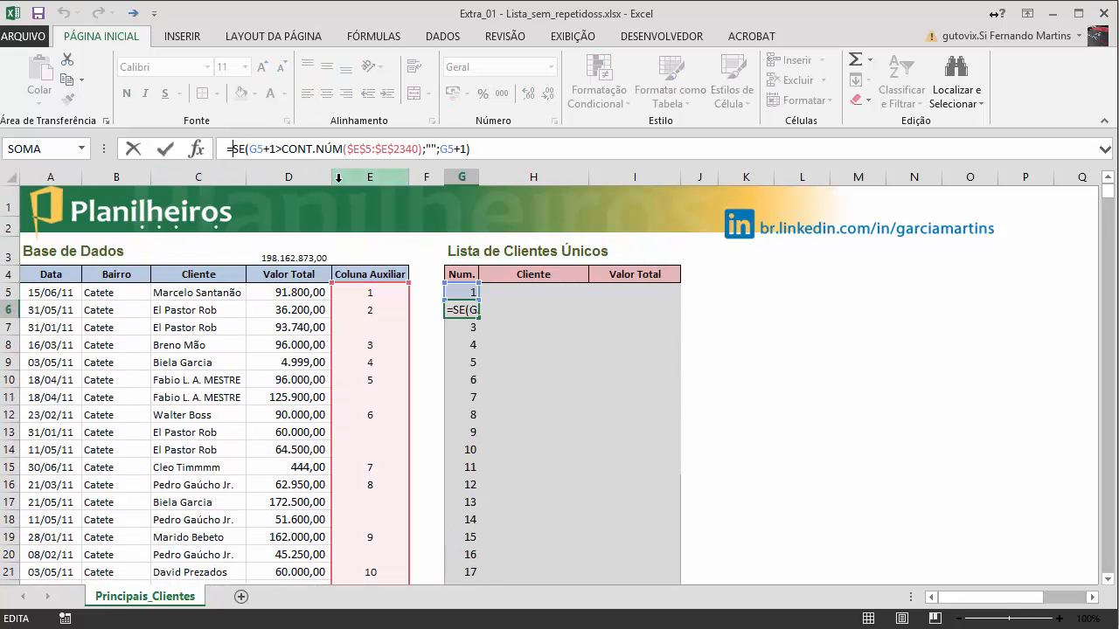
{"action": "type", "text": "SER"}
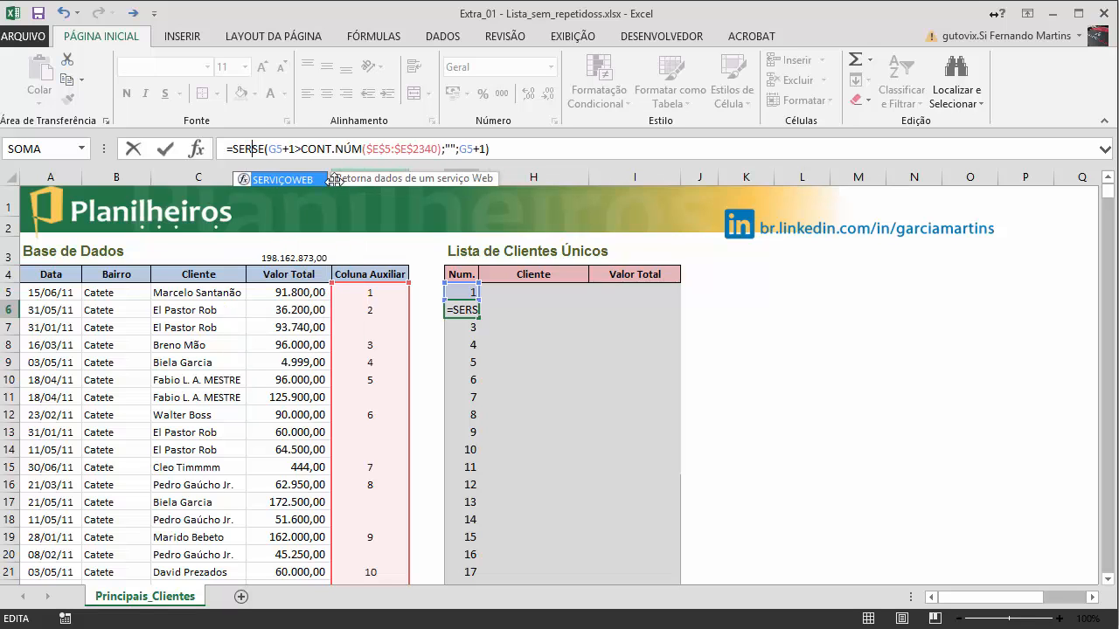
{"action": "key", "text": "BackSpace"}
{"action": "type", "text": "E"}
{"action": "key", "text": "Tab"}
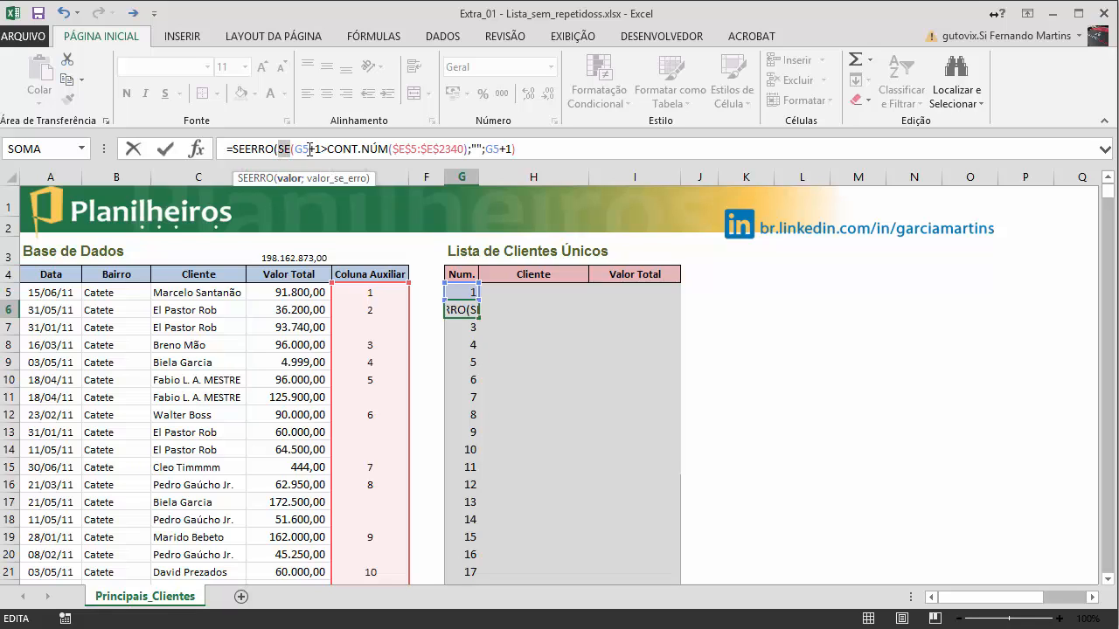
- Set the error value of SEERRO in G6 to empty text "", close the function and commit the formula
{"action": "left_click_drag", "start_coordinate": [310, 148], "coordinate": [527, 148]}
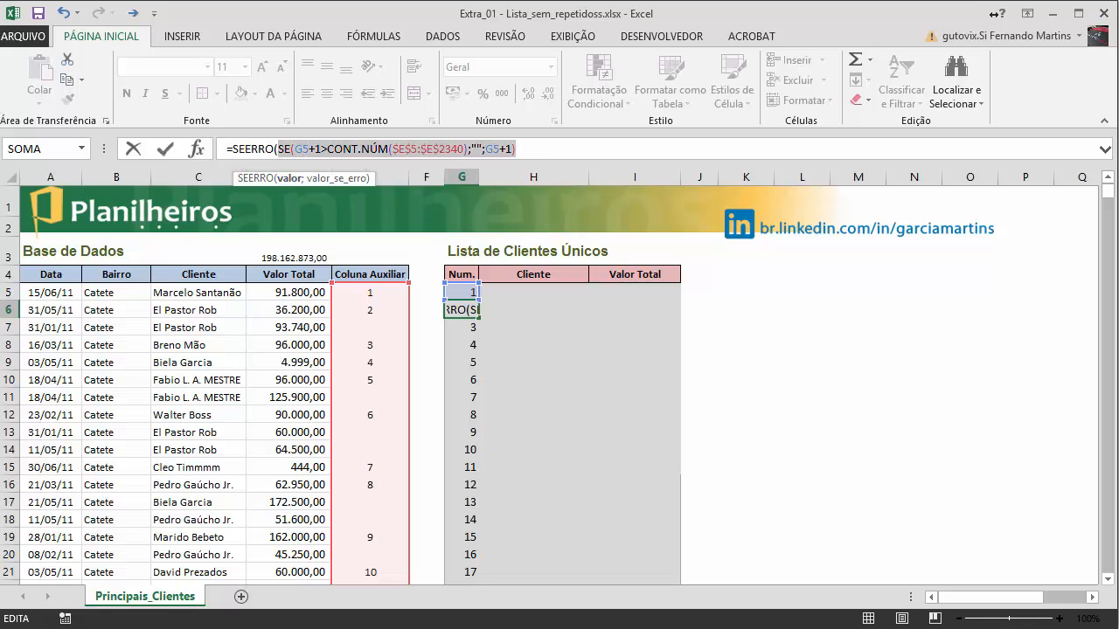
{"action": "left_click", "coordinate": [574, 148]}
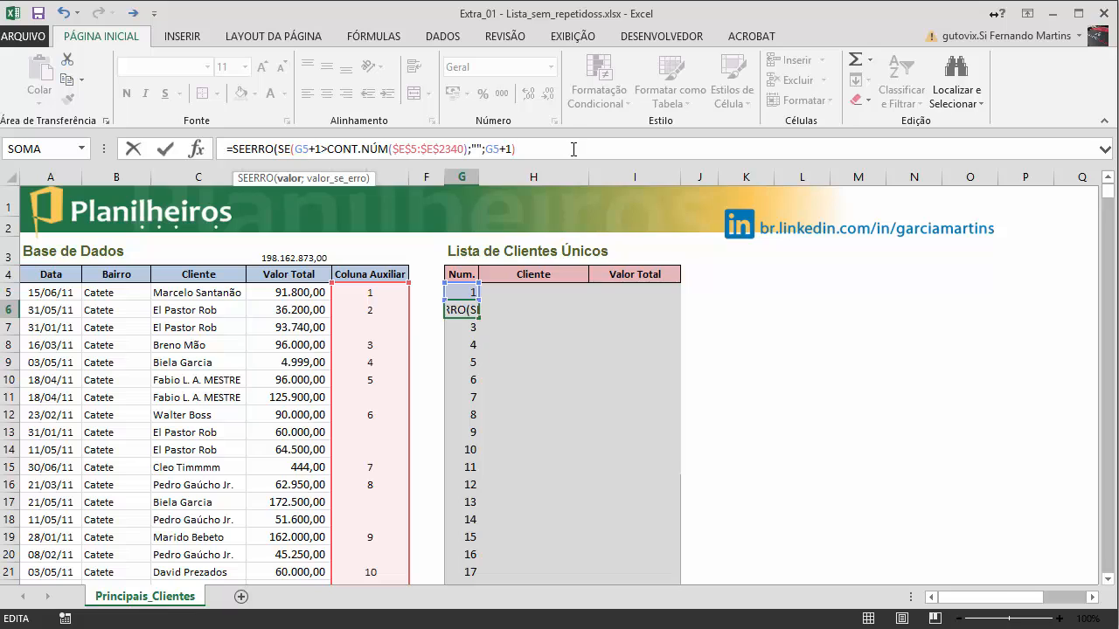
{"action": "type", "text": ";"}
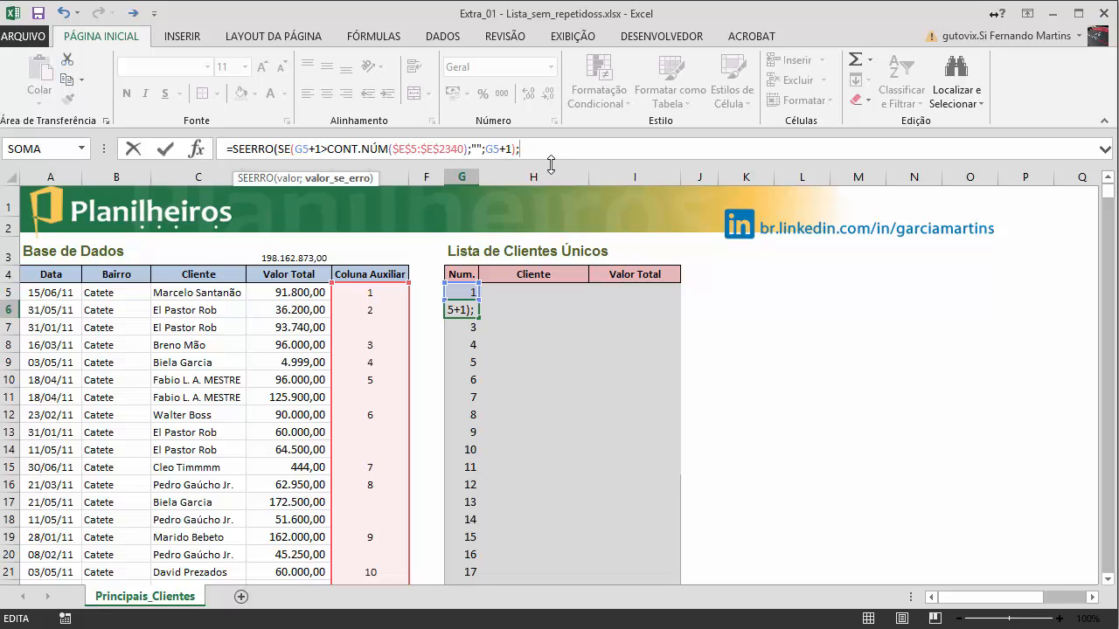
{"action": "type", "text": "\"\")"}
{"action": "key", "text": "Return"}
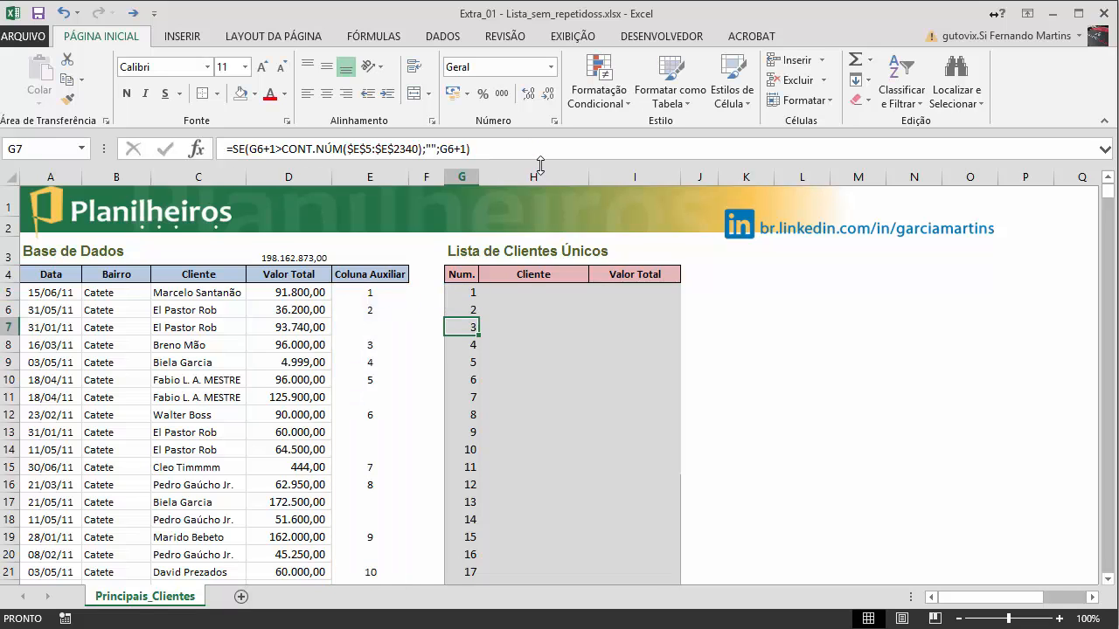
- Copy the SEERRO formula from G6 down the Num. column to G30
{"action": "left_click", "coordinate": [468, 310]}
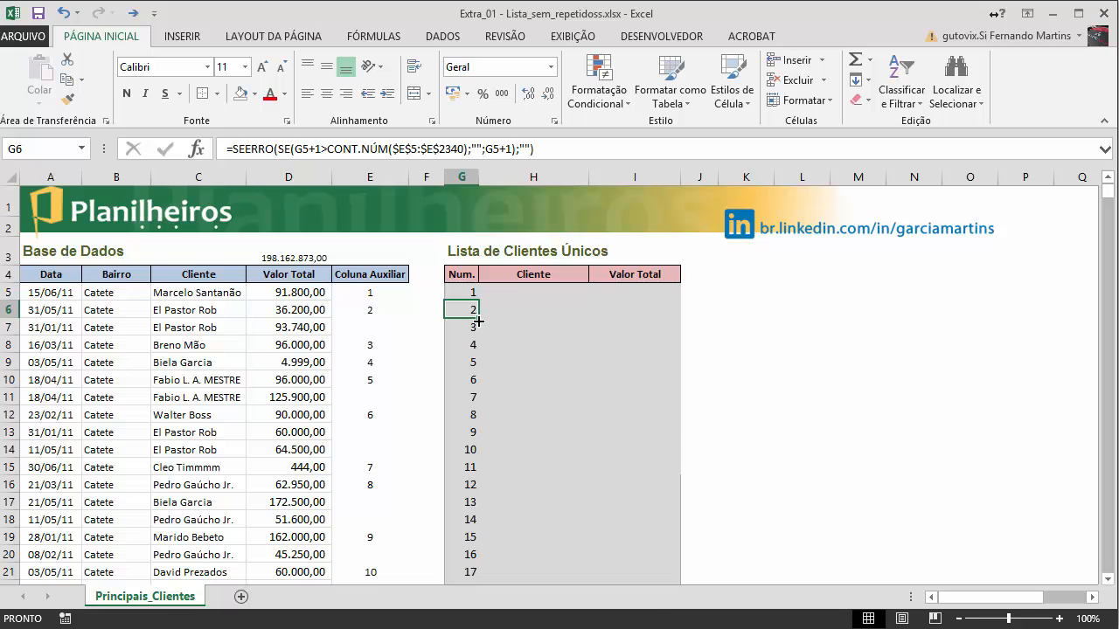
{"action": "left_click_drag", "start_coordinate": [483, 320], "coordinate": [569, 480]}
{"action": "left_click", "coordinate": [569, 480]}
- Examine the copied formulas and results in the last rows of the Num. column, G26 through G30
{"action": "left_click", "coordinate": [462, 423]}
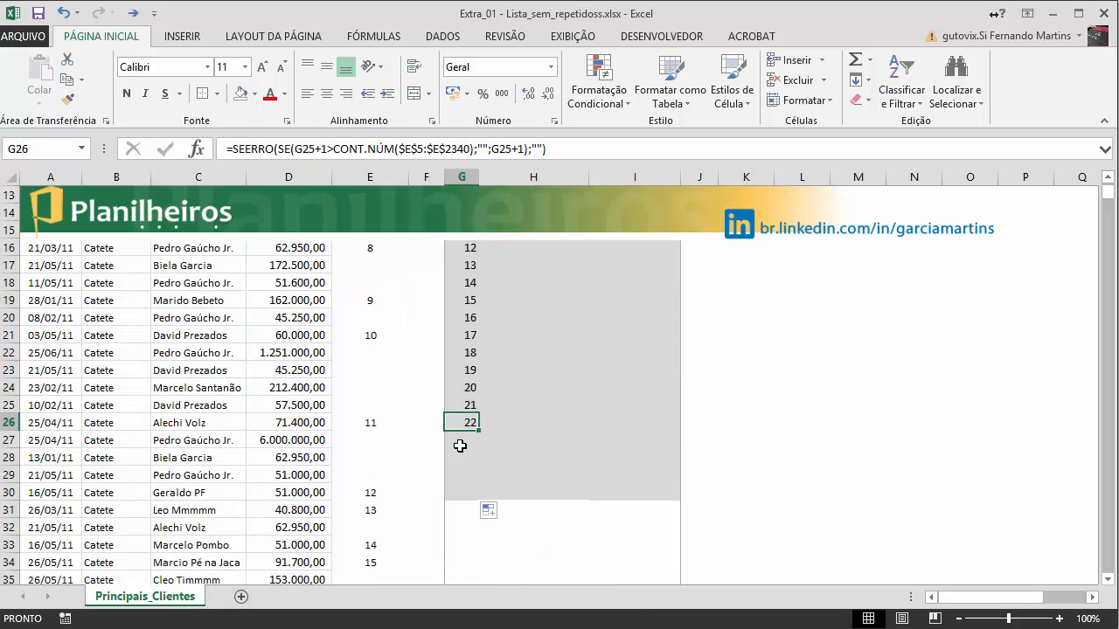
{"action": "left_click", "coordinate": [461, 440]}
{"action": "left_click", "coordinate": [460, 458]}
{"action": "left_click", "coordinate": [461, 474]}
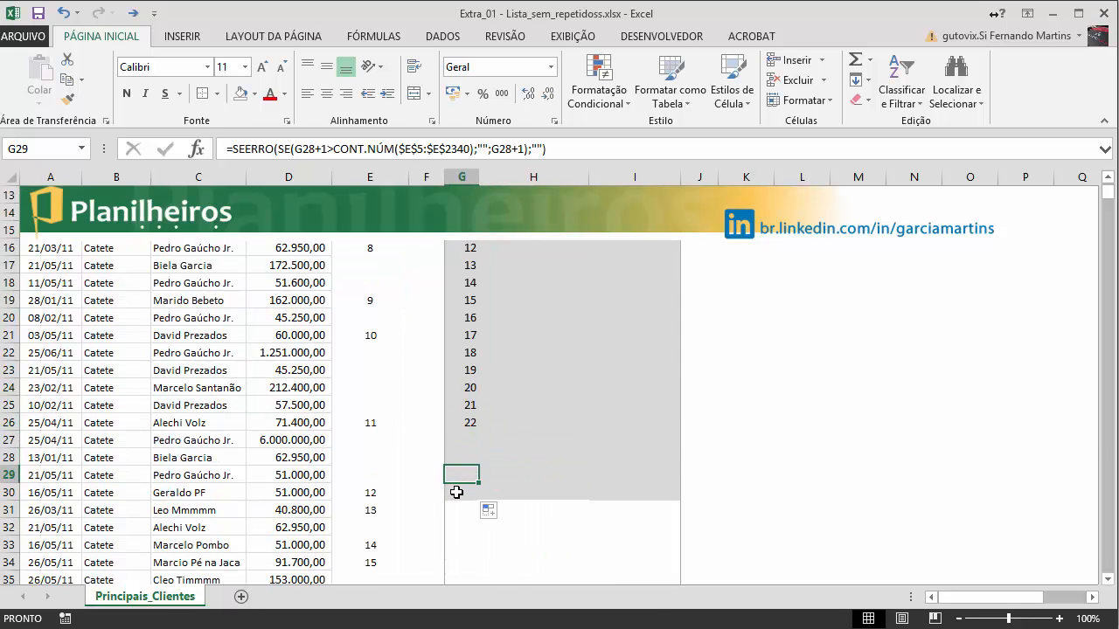
{"action": "left_click", "coordinate": [458, 492]}
{"action": "left_click", "coordinate": [459, 440]}
{"action": "left_click", "coordinate": [462, 456]}
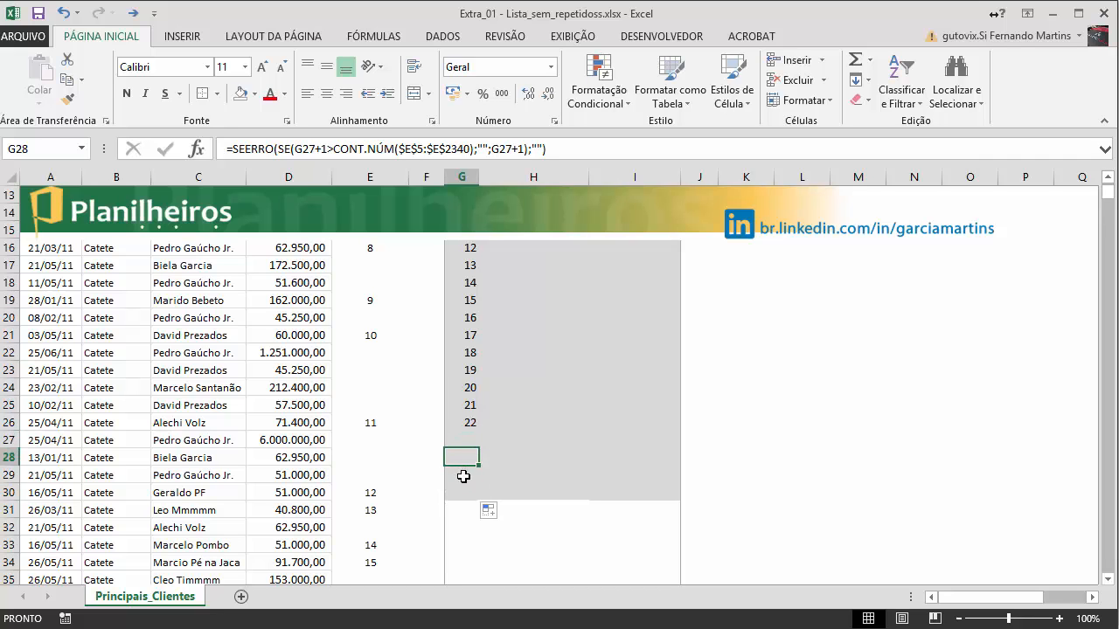
{"action": "left_click", "coordinate": [462, 474]}
{"action": "left_click", "coordinate": [462, 492]}
{"action": "scroll", "coordinate": [692, 484], "scroll_direction": "up", "scroll_amount": 4}
{"action": "left_click", "coordinate": [802, 426]}
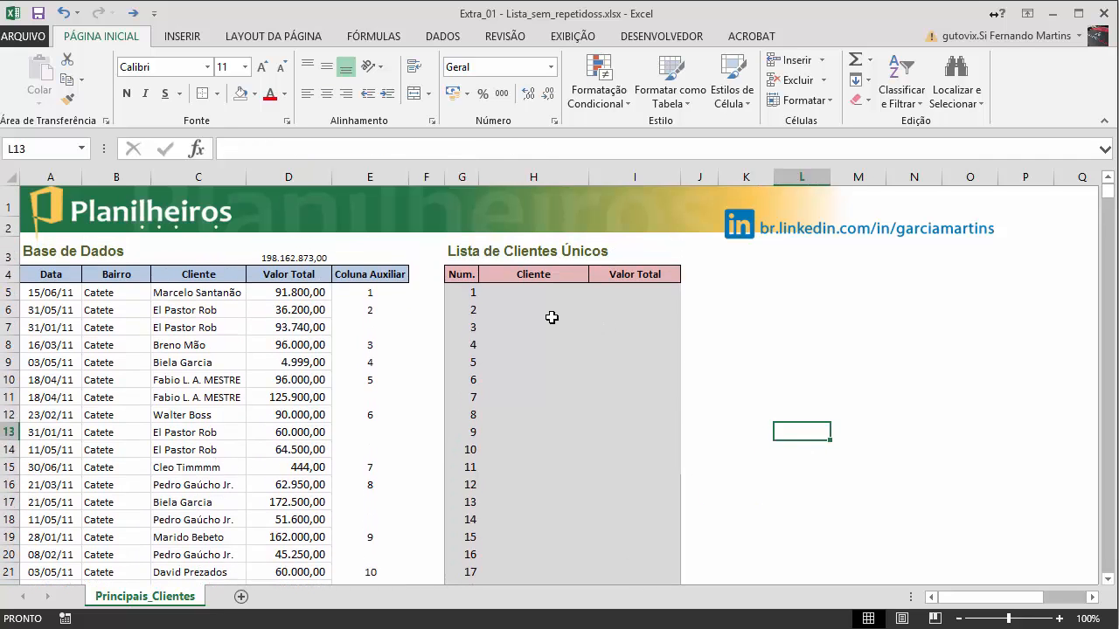
- Compare the auxiliary column's numbering, down to its highest number, with the sequence in the Num. column
{"action": "left_click", "coordinate": [370, 286]}
{"action": "scroll", "coordinate": [383, 352], "scroll_direction": "down", "scroll_amount": 7}
{"action": "scroll", "coordinate": [383, 352], "scroll_direction": "down", "scroll_amount": 18}
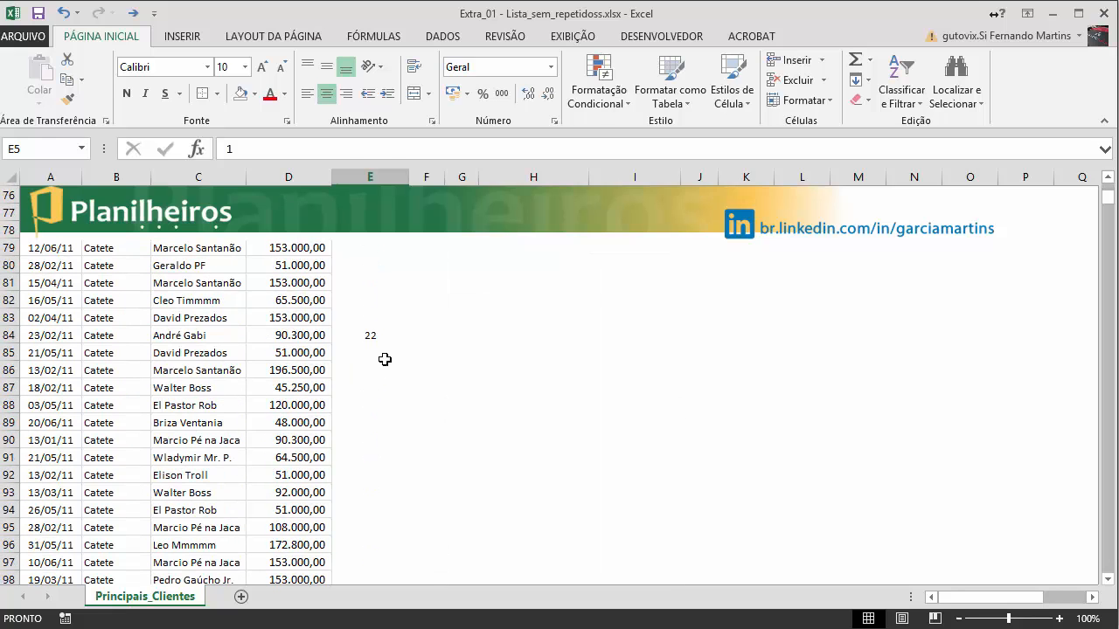
{"action": "left_click", "coordinate": [362, 442]}
{"action": "scroll", "coordinate": [370, 483], "scroll_direction": "down", "scroll_amount": 3}
{"action": "scroll", "coordinate": [370, 484], "scroll_direction": "up", "scroll_amount": 20}
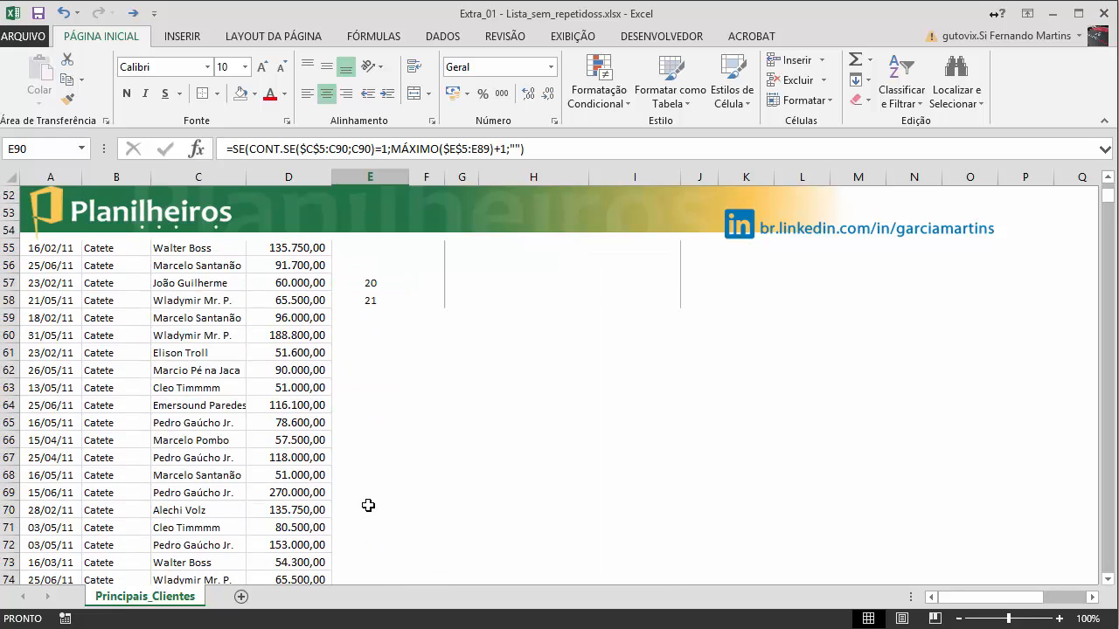
{"action": "left_click", "coordinate": [634, 379]}
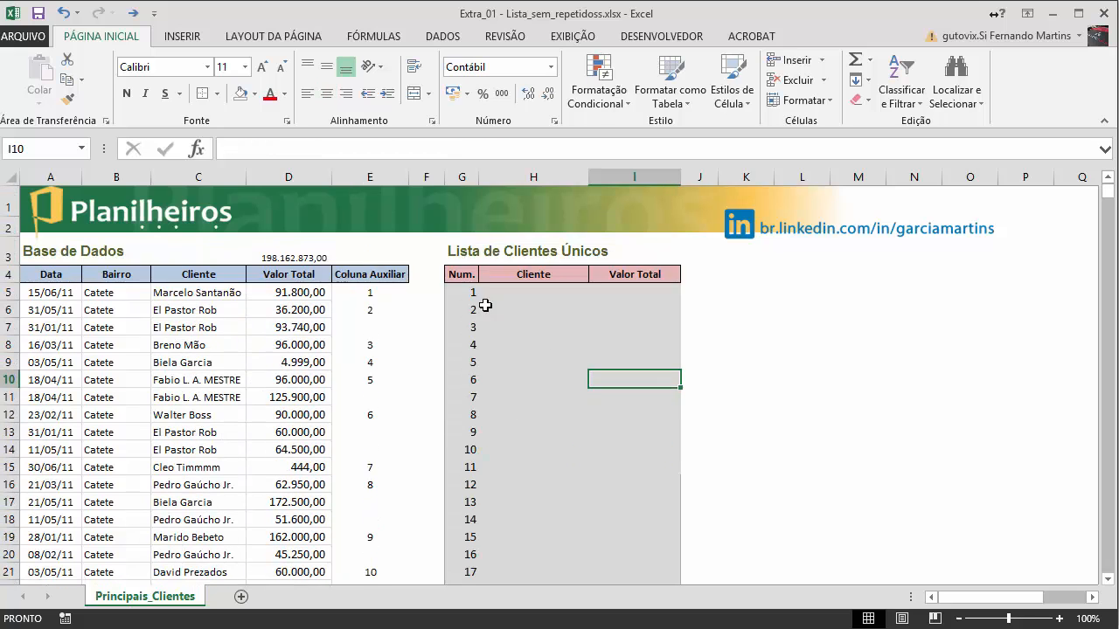
{"action": "left_click", "coordinate": [466, 294]}
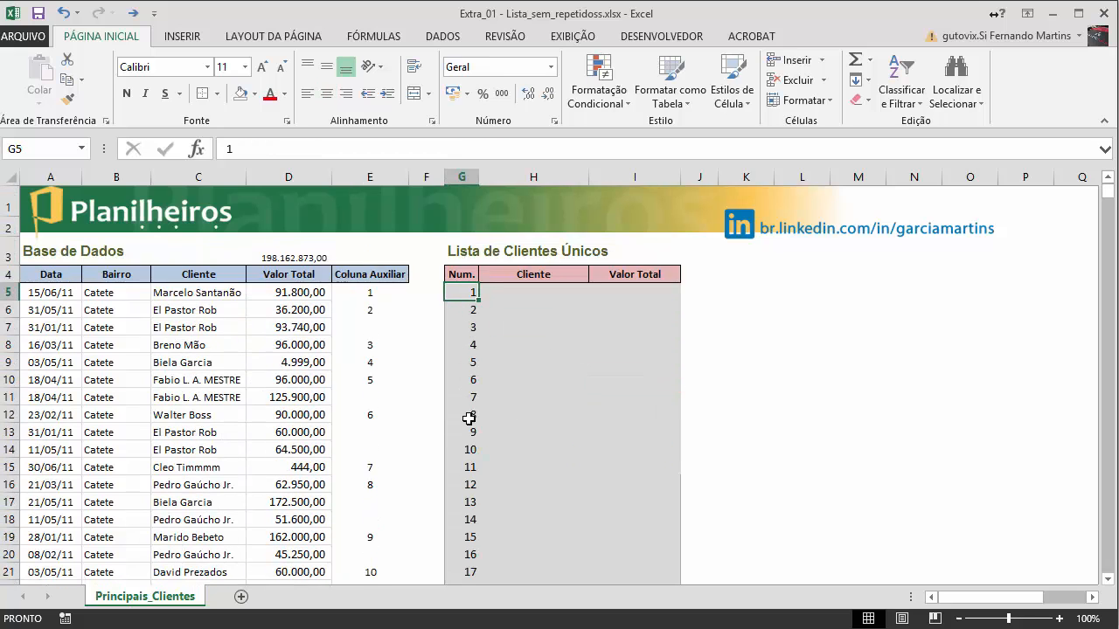
{"action": "scroll", "coordinate": [470, 315], "scroll_direction": "down", "scroll_amount": 1}
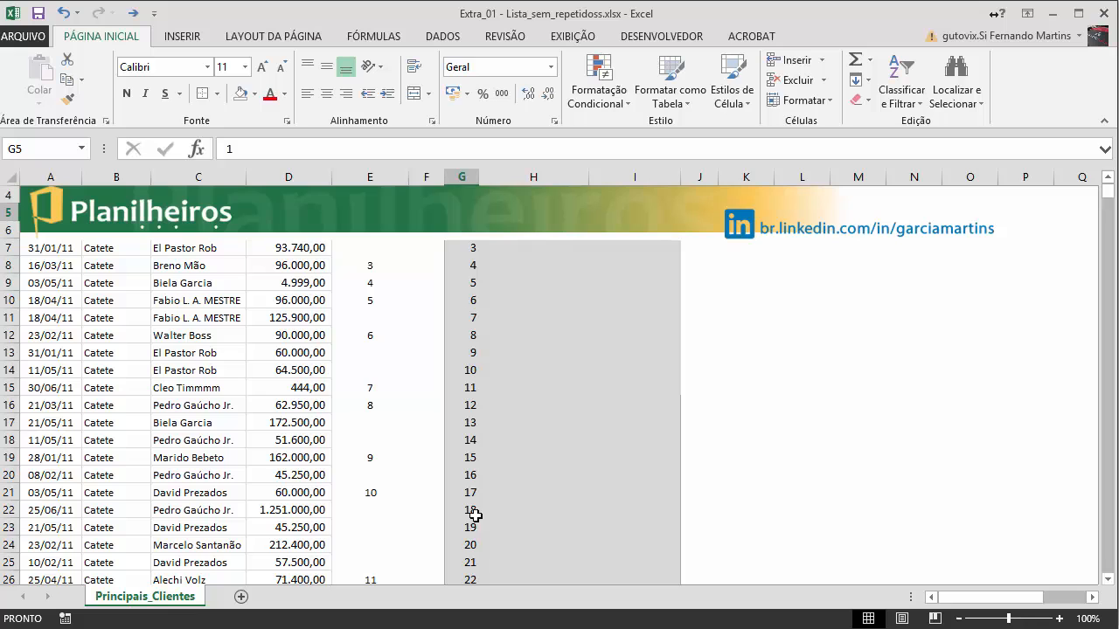
{"action": "scroll", "coordinate": [482, 550], "scroll_direction": "down", "scroll_amount": 1}
{"action": "scroll", "coordinate": [472, 397], "scroll_direction": "up", "scroll_amount": 3}
- Examine how the numbers in G5 and G6 line up with the empty Cliente cells beside them
{"action": "left_click", "coordinate": [554, 343]}
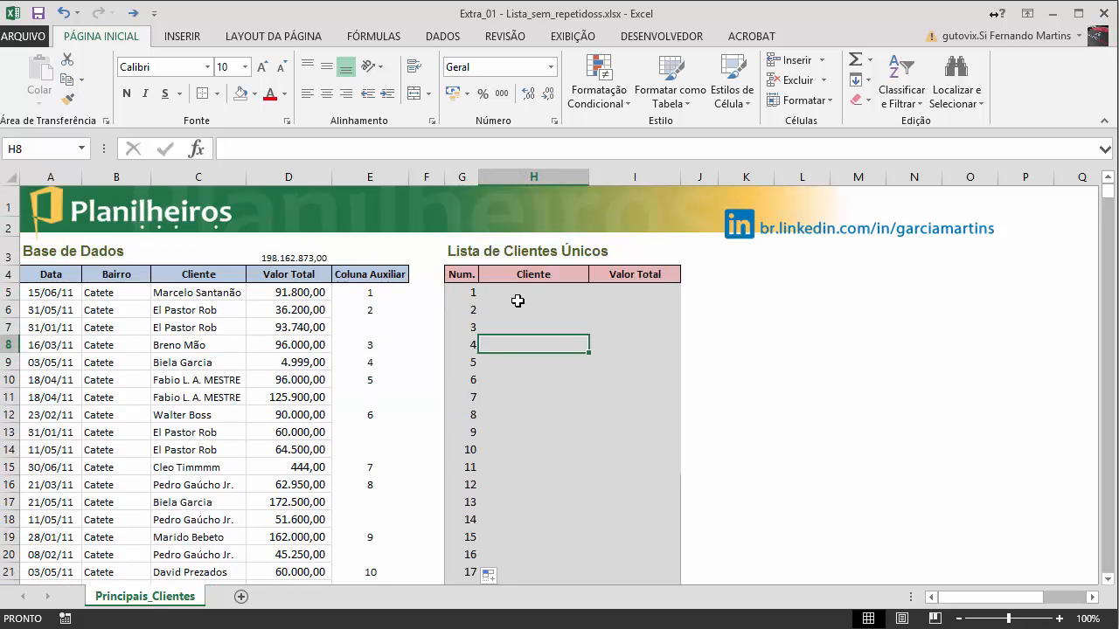
{"action": "left_click", "coordinate": [511, 294]}
{"action": "left_click", "coordinate": [461, 294]}
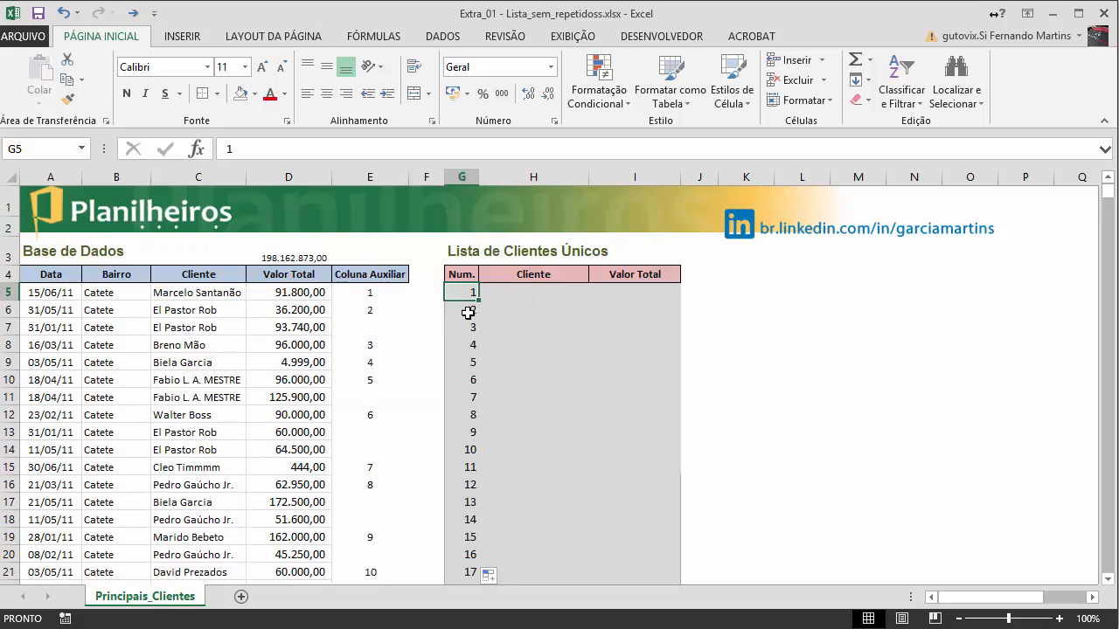
{"action": "left_click", "coordinate": [512, 312]}
{"action": "left_click", "coordinate": [460, 311]}
{"action": "left_click", "coordinate": [504, 330]}
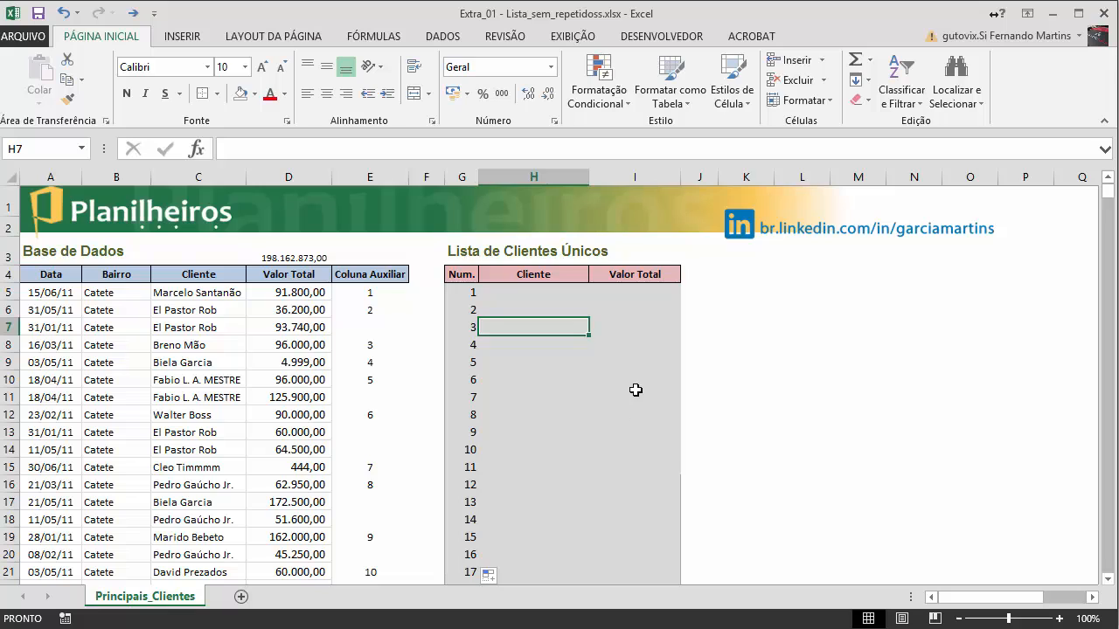
{"action": "left_click", "coordinate": [627, 363]}
{"action": "left_click", "coordinate": [523, 293]}
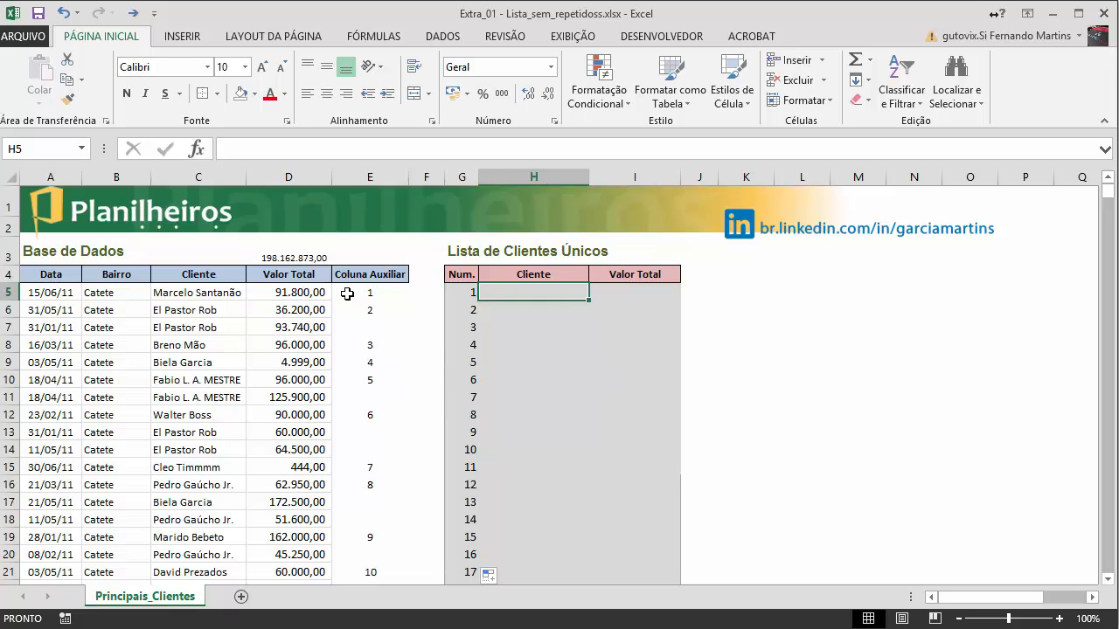
- Examine the database block from Data to Coluna Auxiliar and where its auxiliary column sits relative to the clients
{"action": "left_click_drag", "start_coordinate": [52, 294], "coordinate": [360, 535]}
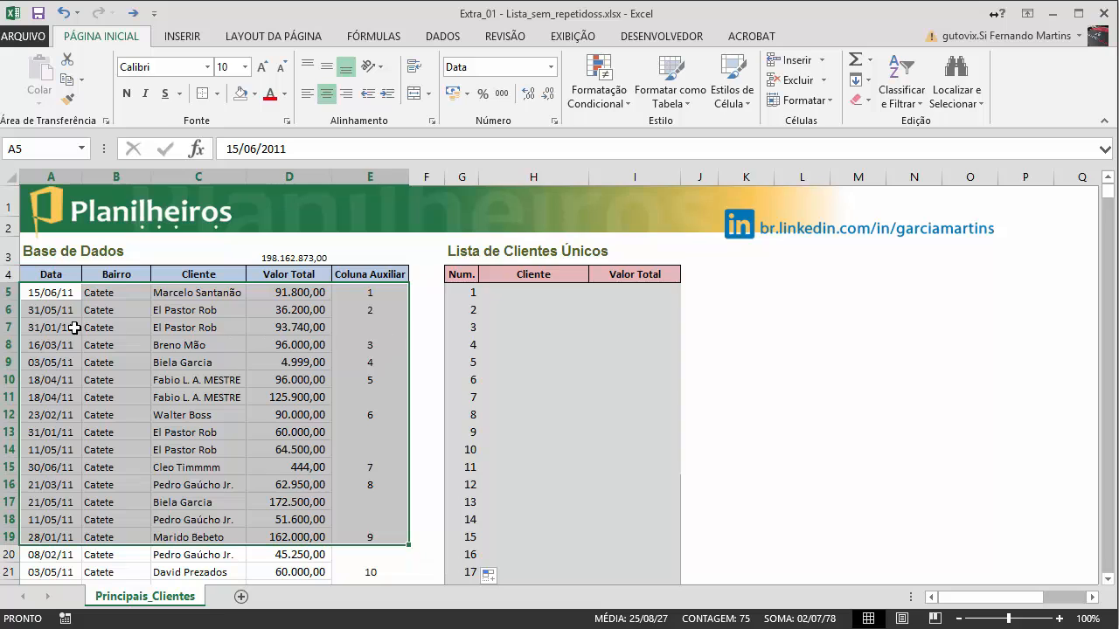
{"action": "left_click", "coordinate": [426, 379]}
{"action": "left_click", "coordinate": [360, 293]}
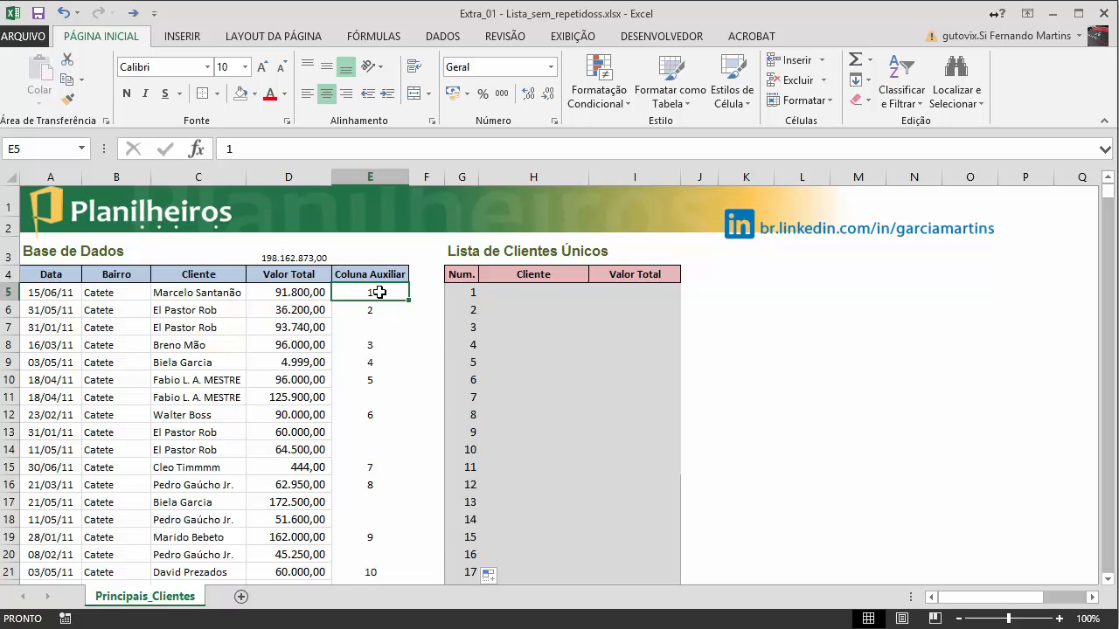
{"action": "left_click_drag", "start_coordinate": [370, 292], "coordinate": [73, 491]}
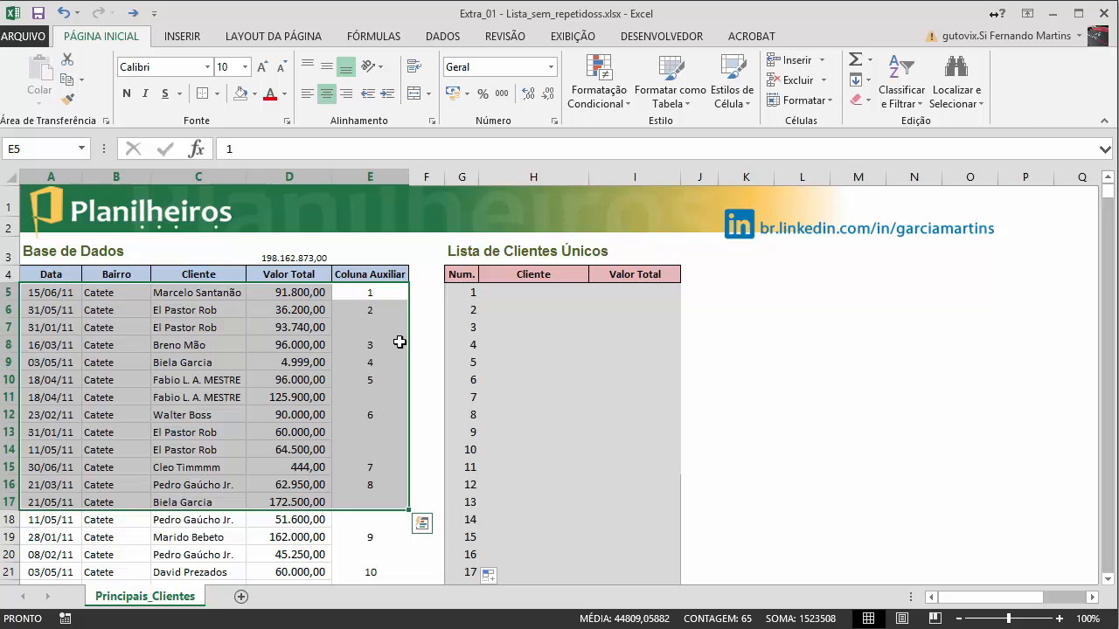
{"action": "left_click", "coordinate": [343, 344]}
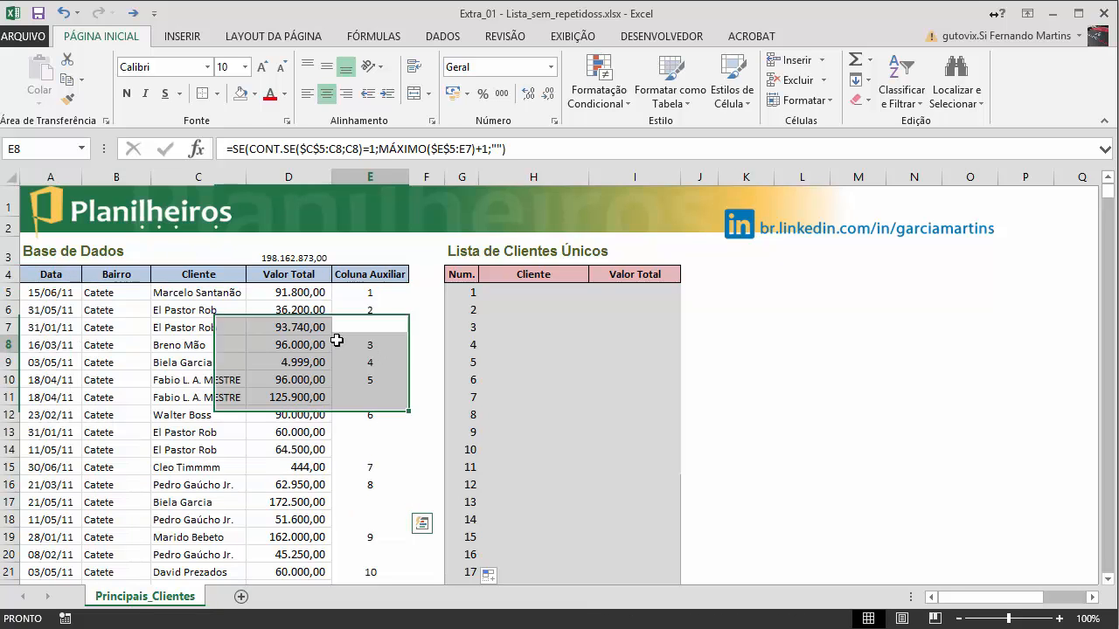
{"action": "left_click", "coordinate": [70, 322]}
{"action": "left_click", "coordinate": [299, 356]}
{"action": "left_click", "coordinate": [376, 313]}
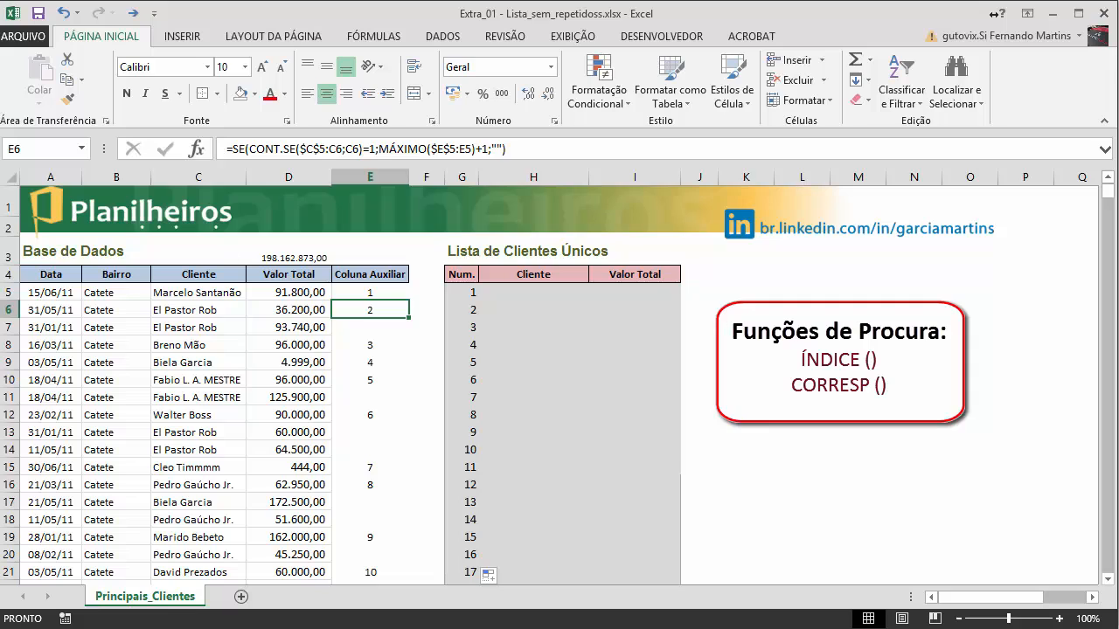
{"action": "key", "text": "ctrl+Home"}
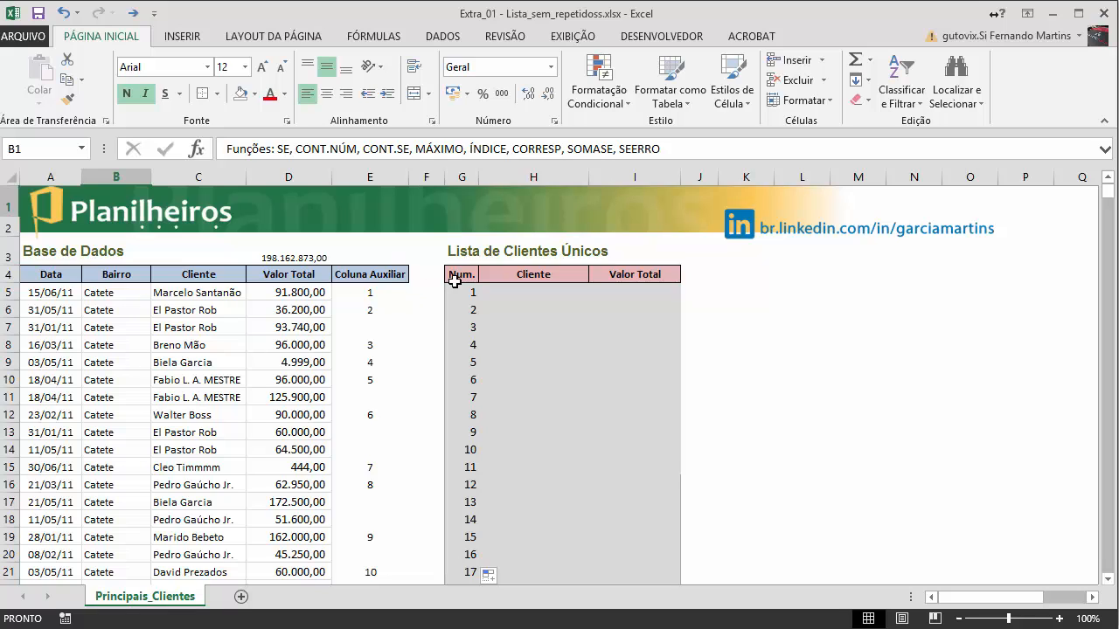
{"action": "left_click", "coordinate": [533, 201]}
{"action": "left_click", "coordinate": [426, 201]}
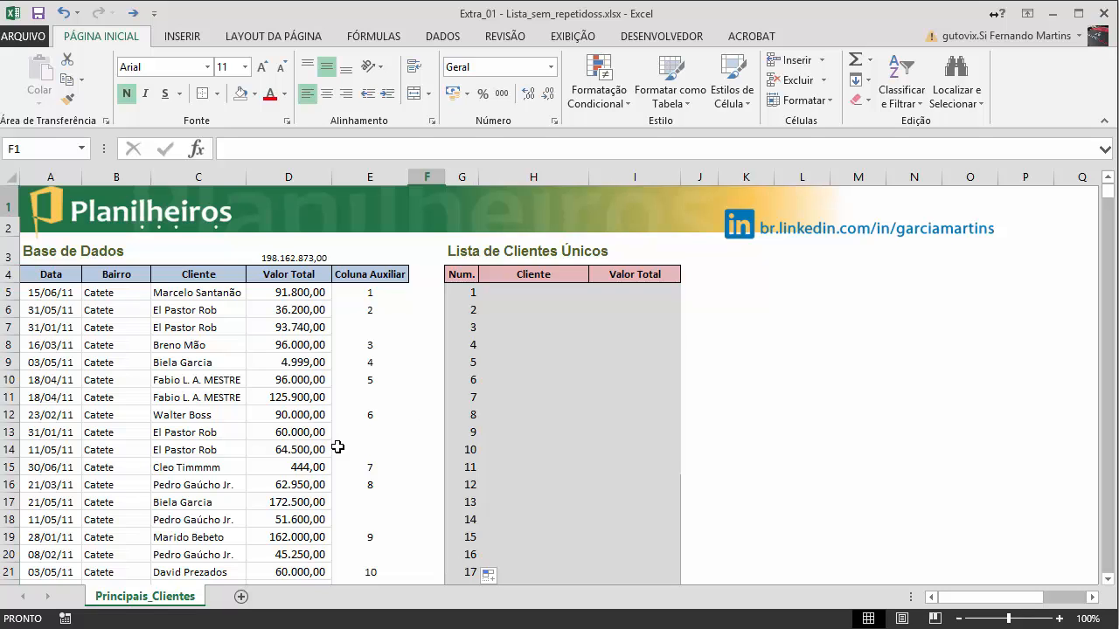
{"action": "left_click_drag", "start_coordinate": [44, 292], "coordinate": [357, 409]}
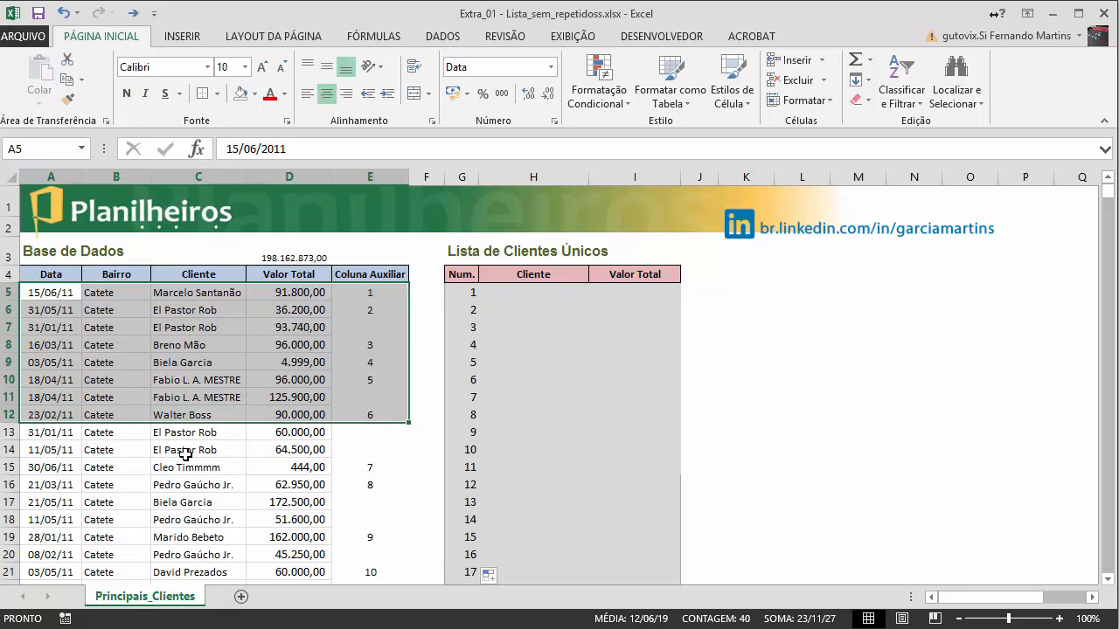
- Start an ÍNDICE formula in H5 with the whole client column, $C:$C, as its absolute matrix
{"action": "left_click", "coordinate": [501, 293]}
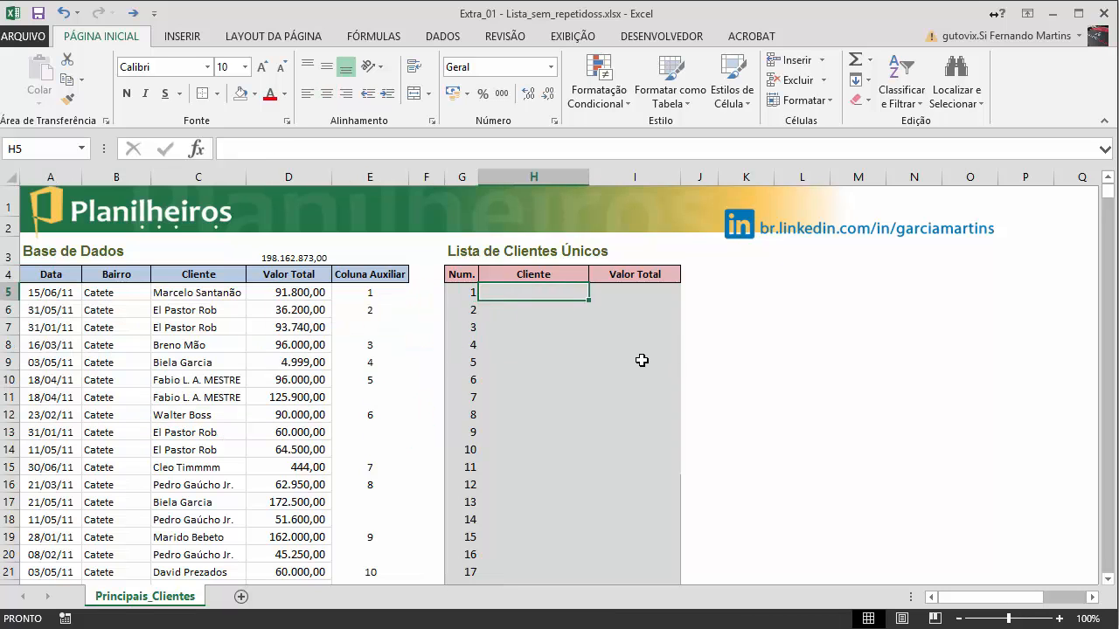
{"action": "type", "text": "=ÍNDI"}
{"action": "key", "text": "Tab"}
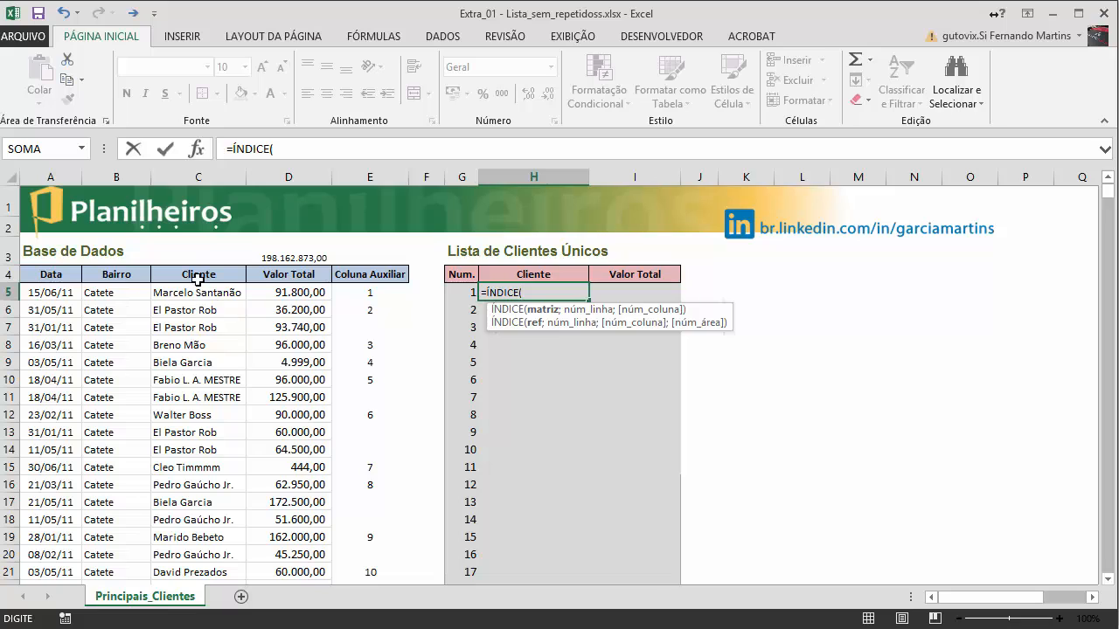
{"action": "left_click", "coordinate": [189, 169]}
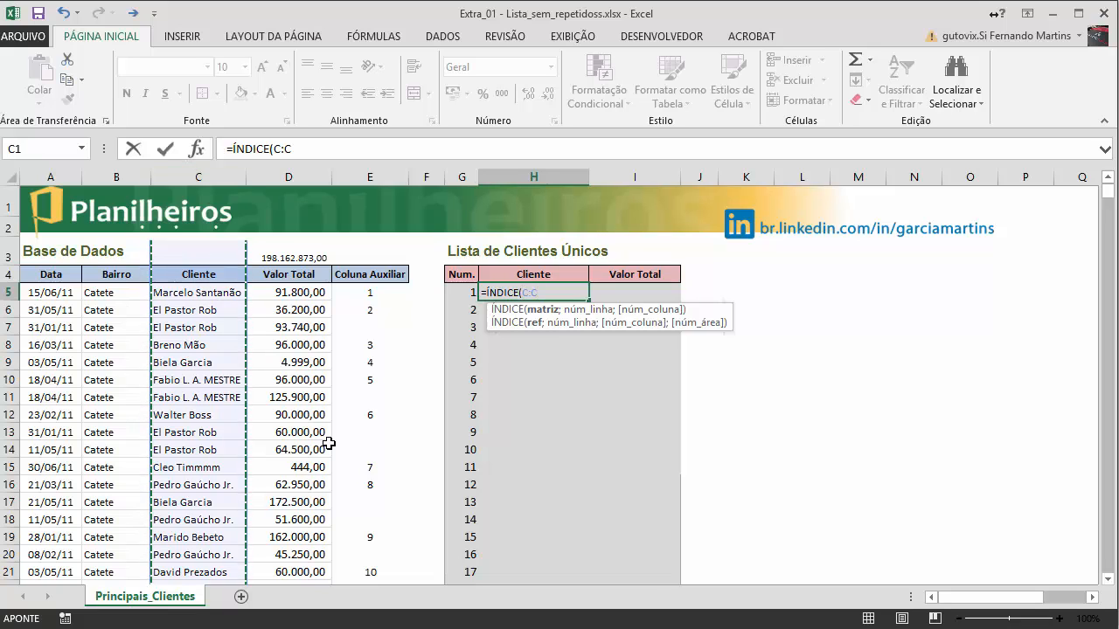
{"action": "key", "text": "F4"}
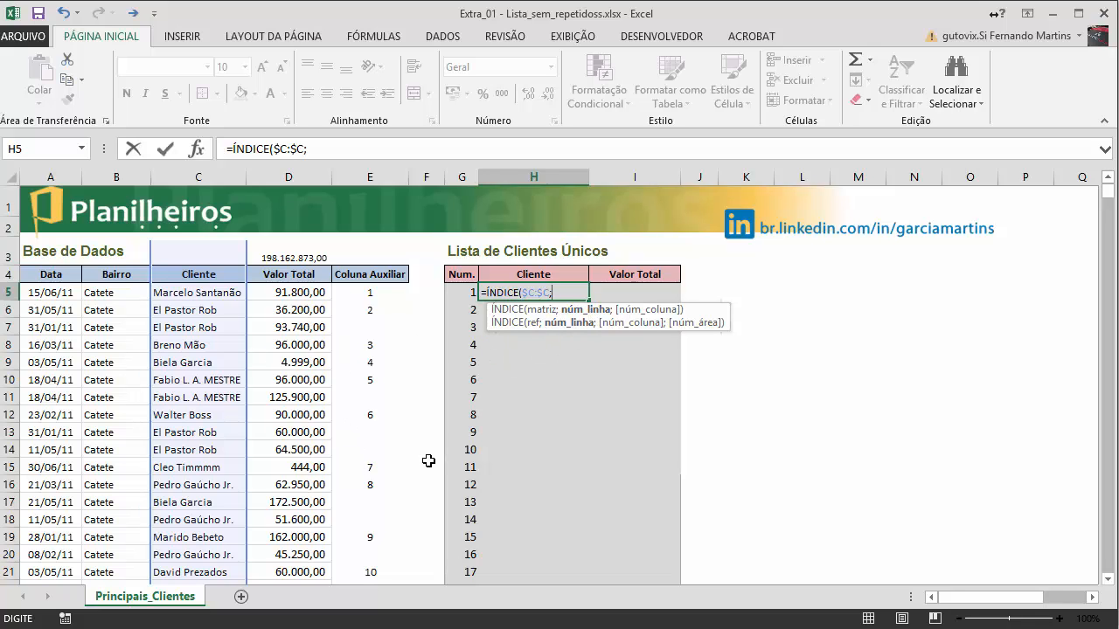
- Nest CORRESP(G5;$E:$E;0) as the row argument, matching the list number exactly in the auxiliary column
{"action": "type", "text": "CO"}
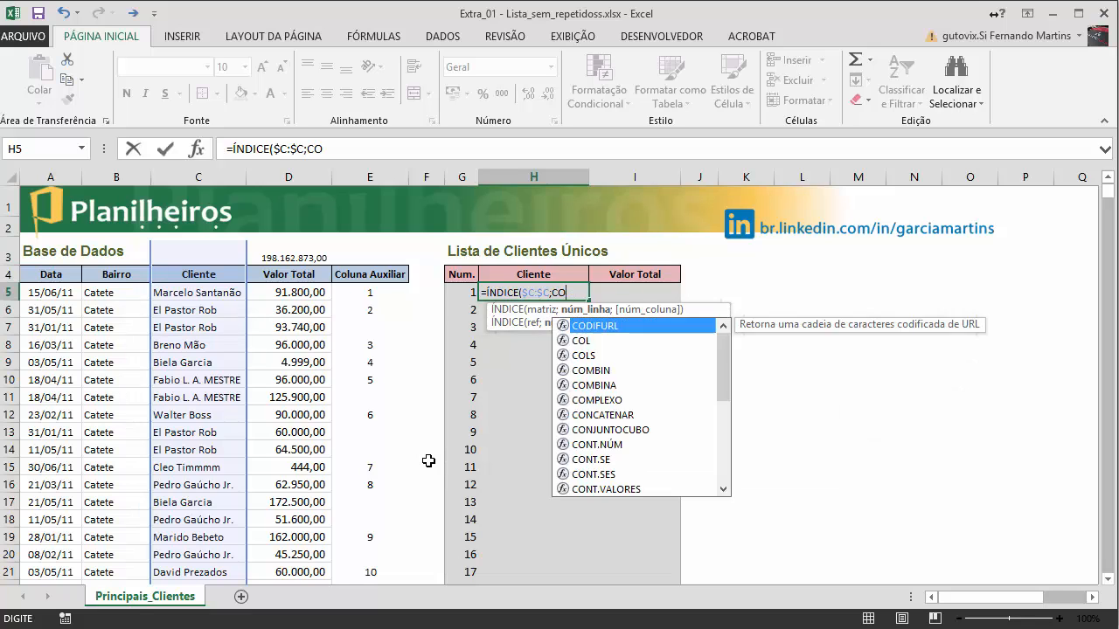
{"action": "type", "text": "RR"}
{"action": "key", "text": "Down"}
{"action": "key", "text": "Tab"}
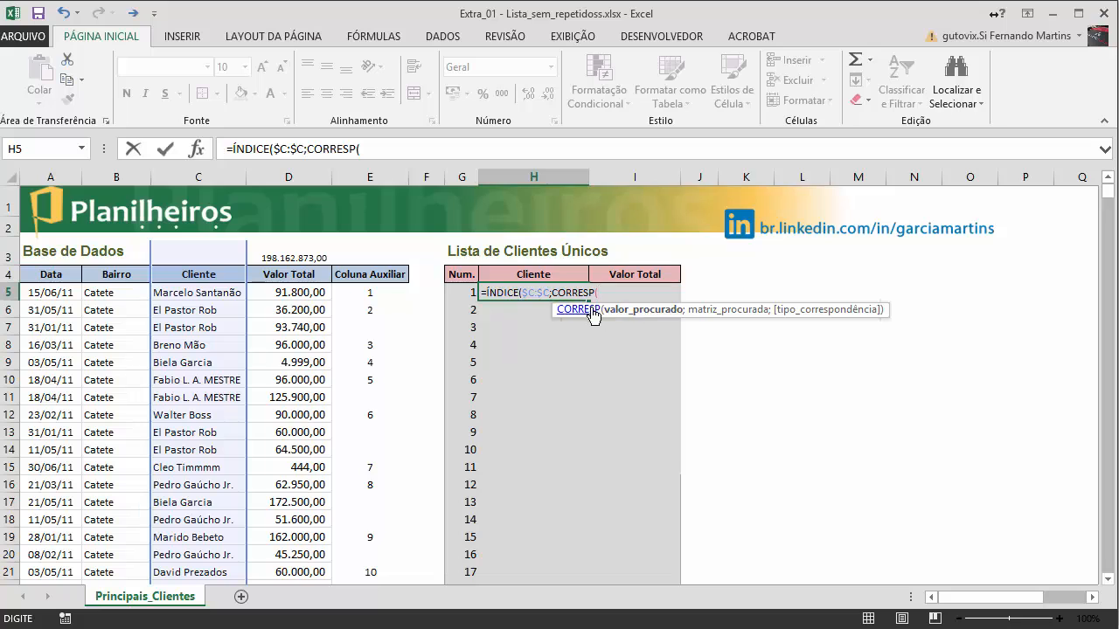
{"action": "left_click", "coordinate": [461, 289]}
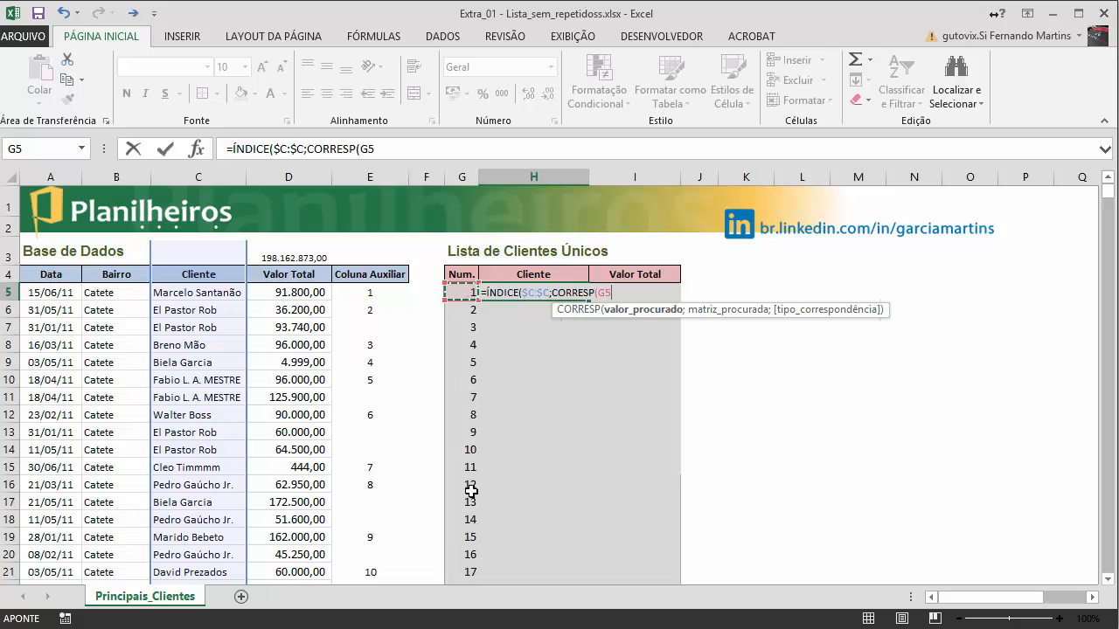
{"action": "type", "text": ";"}
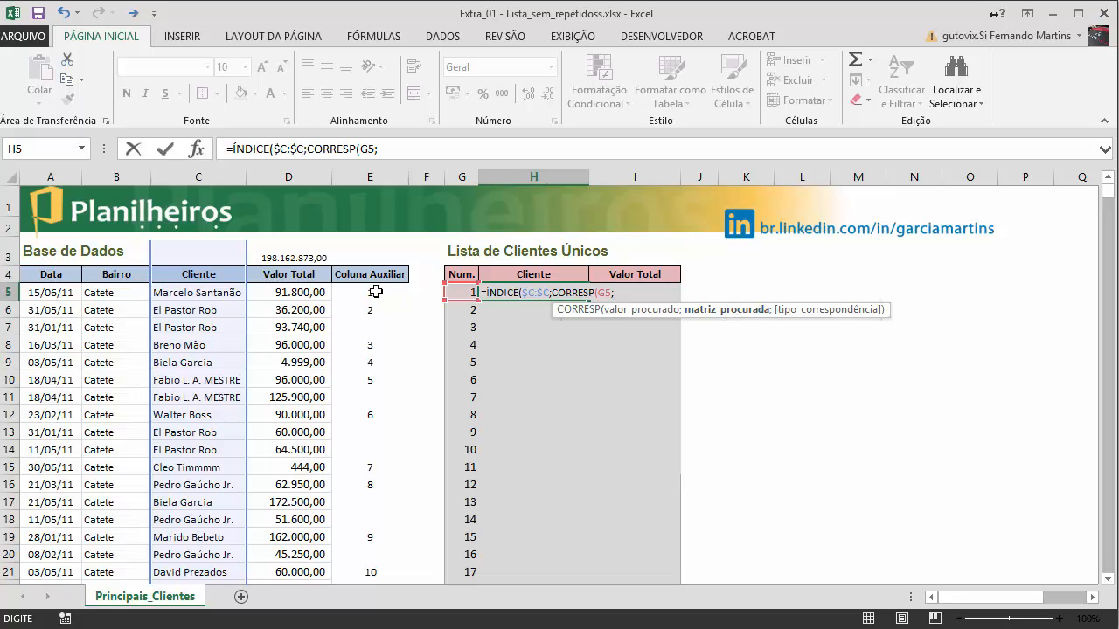
{"action": "left_click", "coordinate": [371, 176]}
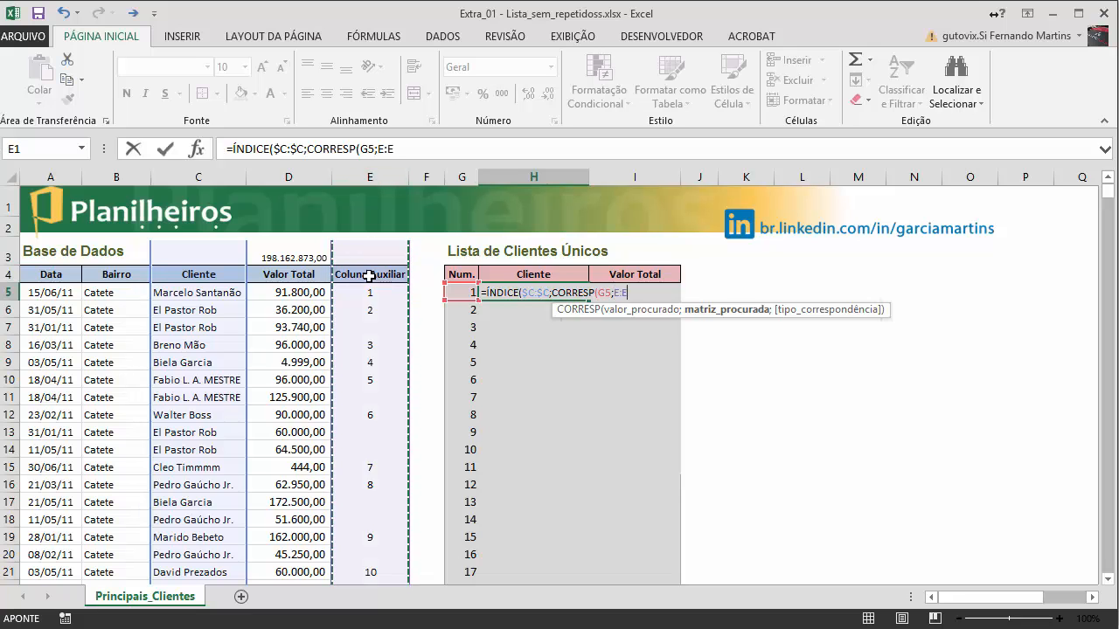
{"action": "key", "text": "F4"}
{"action": "type", "text": ";"}
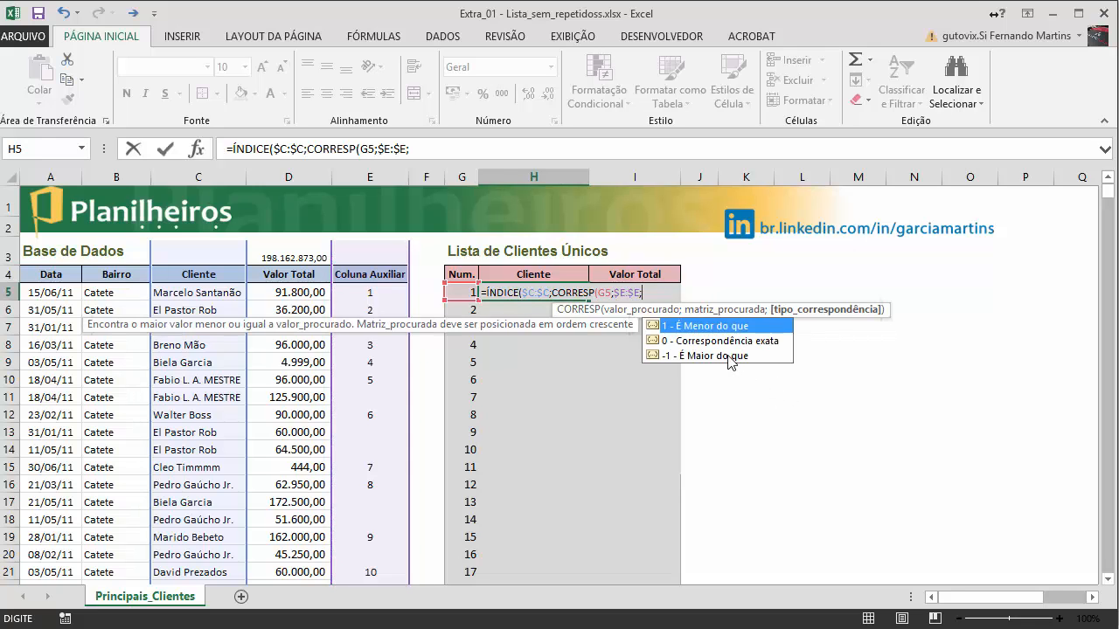
{"action": "key", "text": "Down"}
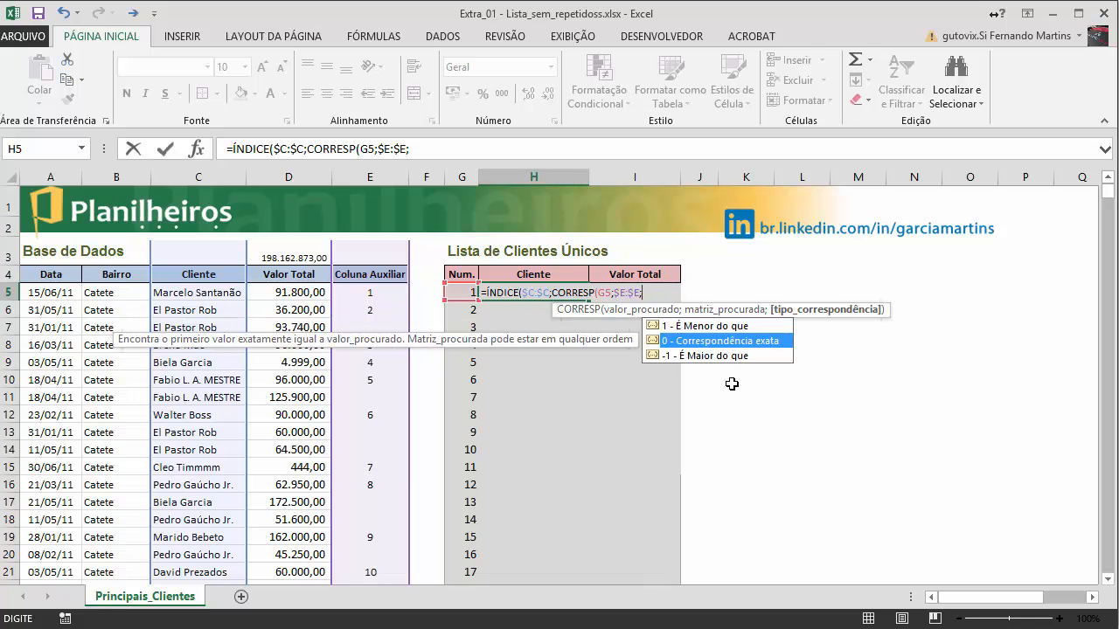
{"action": "key", "text": "Tab"}
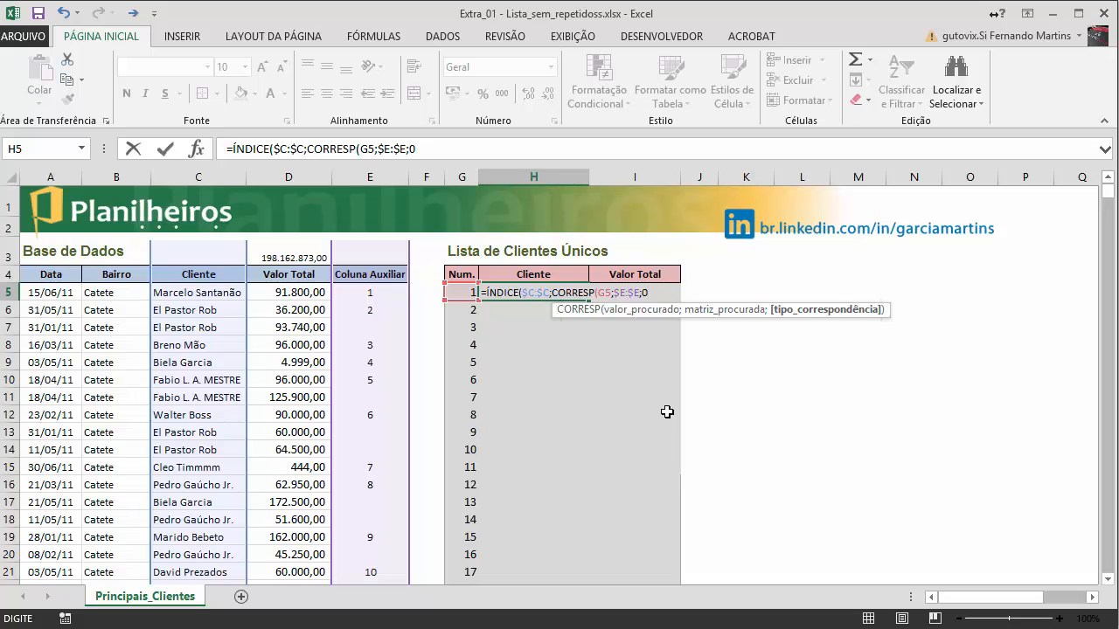
{"action": "type", "text": ")"}
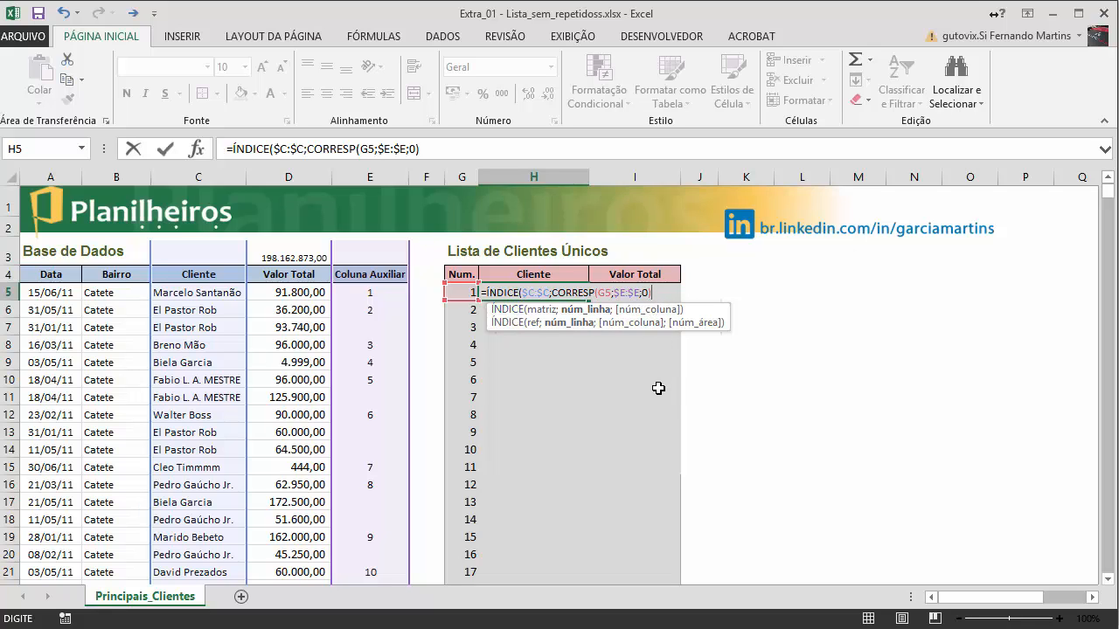
- Finish the ÍNDICE formula in H5 with column number 1 and enter it
{"action": "type", "text": ";1"}
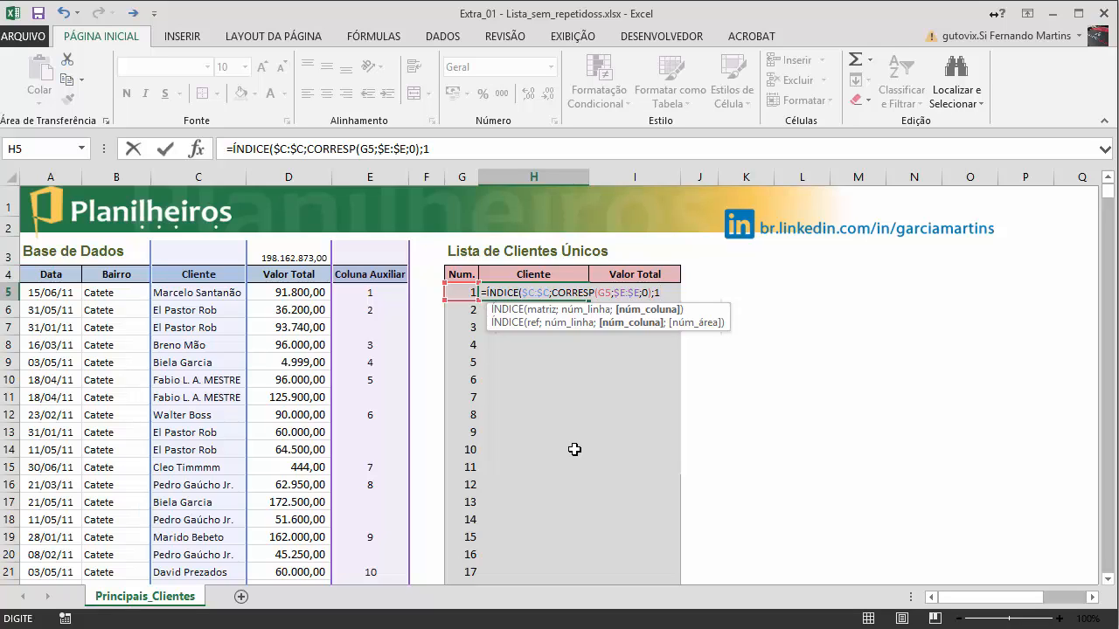
{"action": "type", "text": ")"}
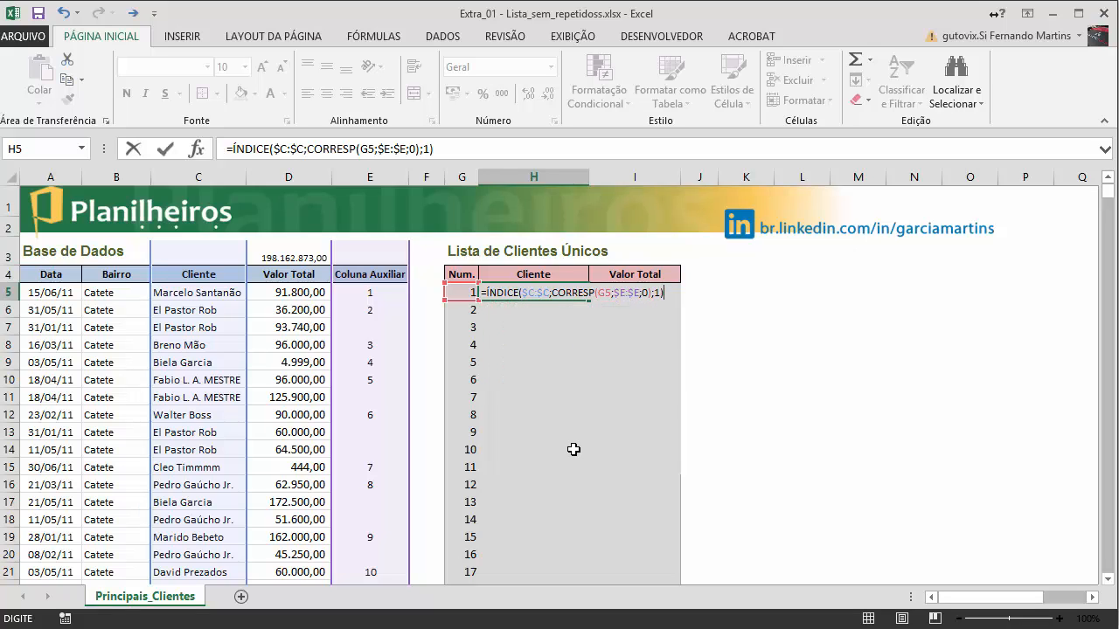
{"action": "key", "text": "Return"}
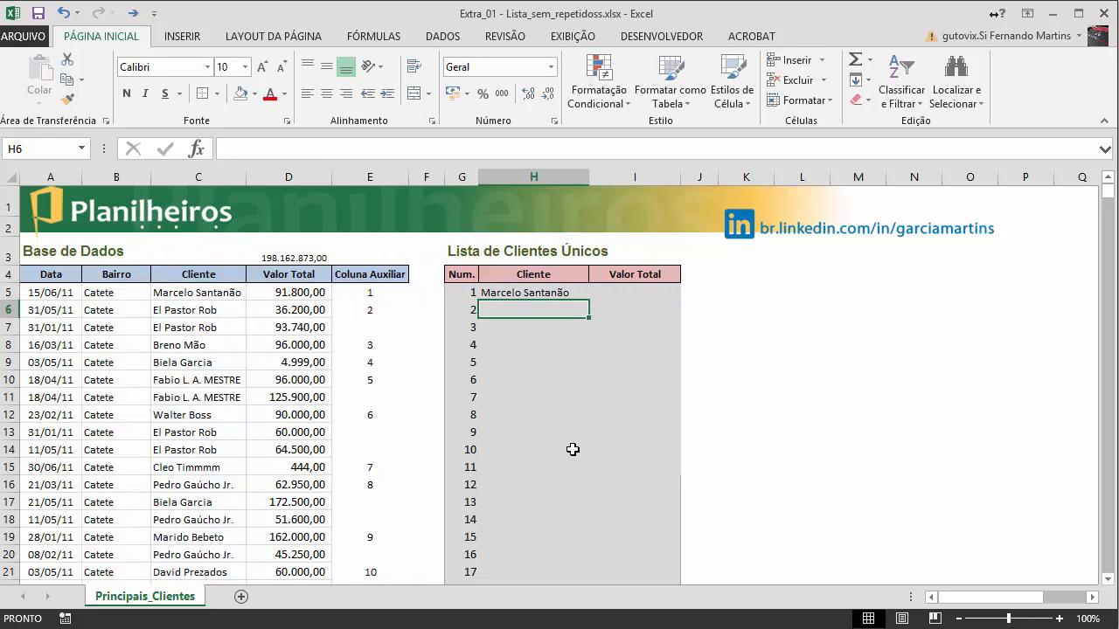
- Check H5 against the first database row, and fill its formula down the Cliente list to row 30 without formatting
{"action": "left_click", "coordinate": [514, 295]}
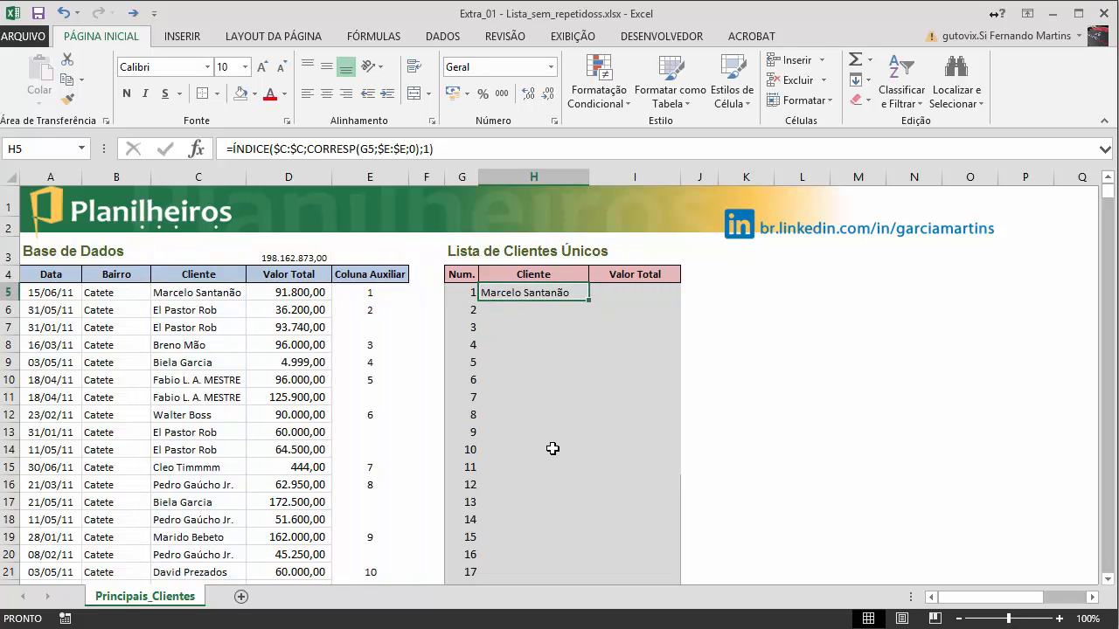
{"action": "left_click", "coordinate": [362, 292]}
{"action": "left_click", "coordinate": [185, 294]}
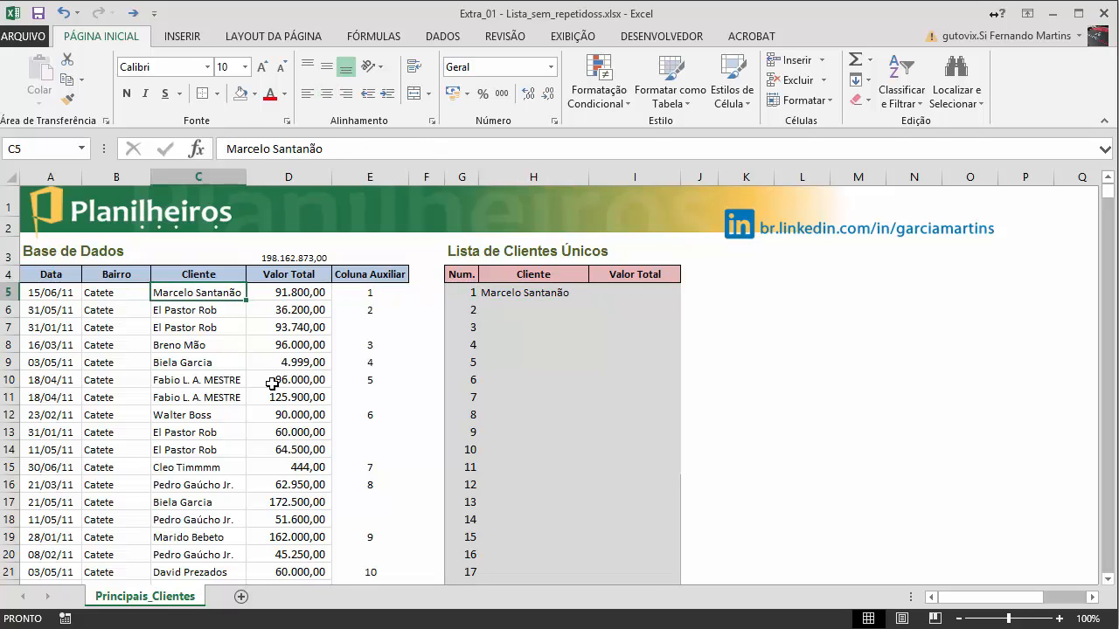
{"action": "left_click", "coordinate": [531, 294]}
{"action": "double_click", "coordinate": [589, 301]}
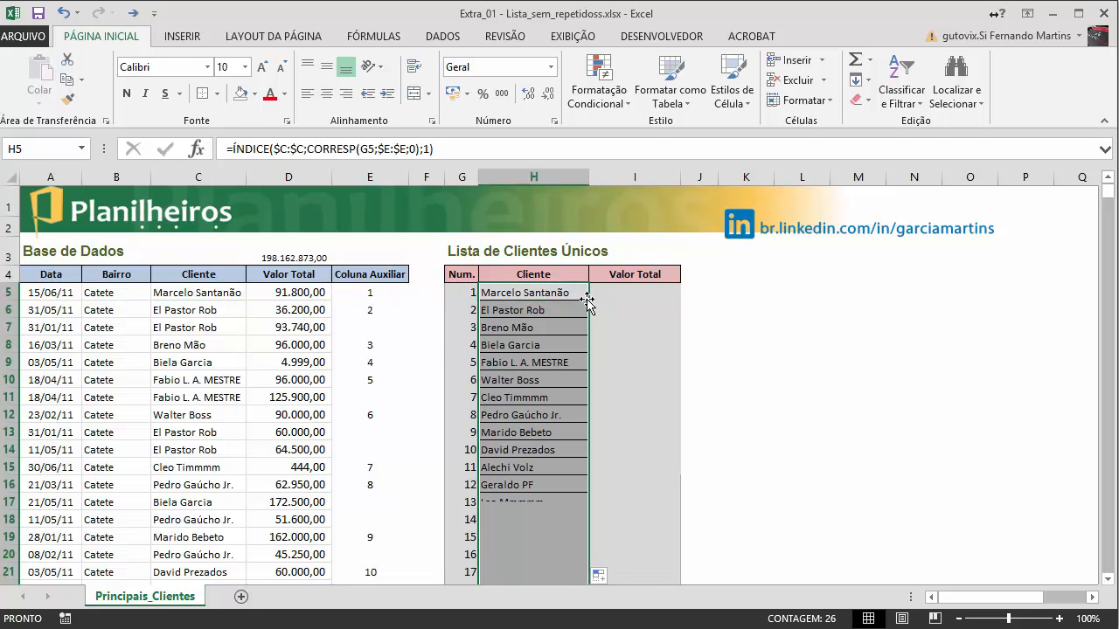
{"action": "left_click", "coordinate": [601, 575]}
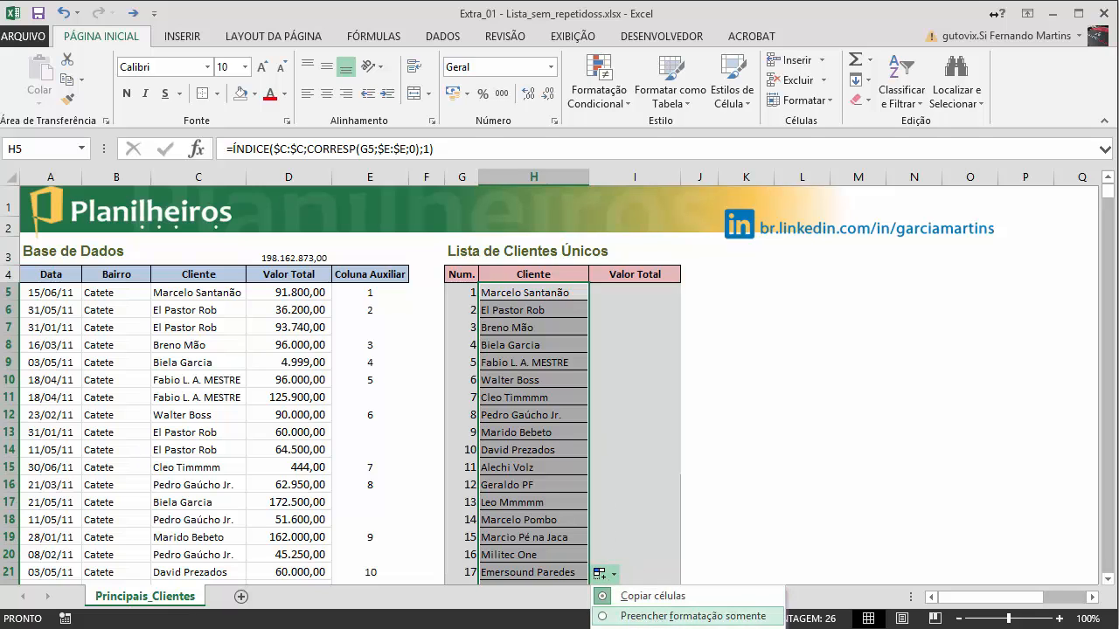
{"action": "left_click", "coordinate": [659, 437]}
{"action": "left_click", "coordinate": [659, 437]}
- Compare list numbers 2 to 4 with their auxiliary numbers and client names in the database
{"action": "left_click", "coordinate": [457, 310]}
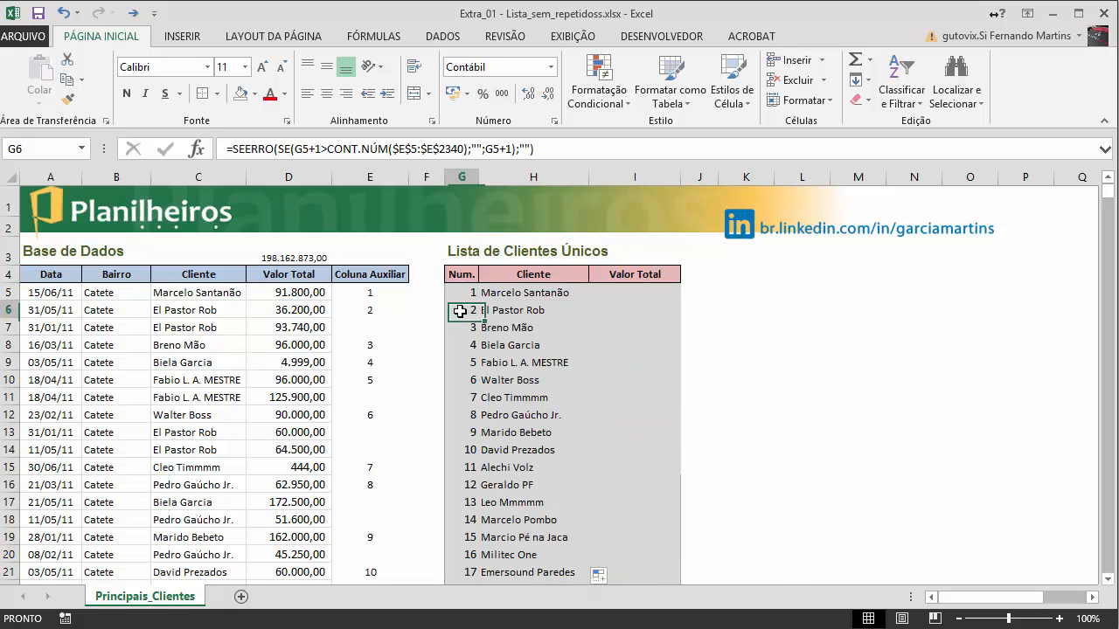
{"action": "left_click", "coordinate": [224, 311]}
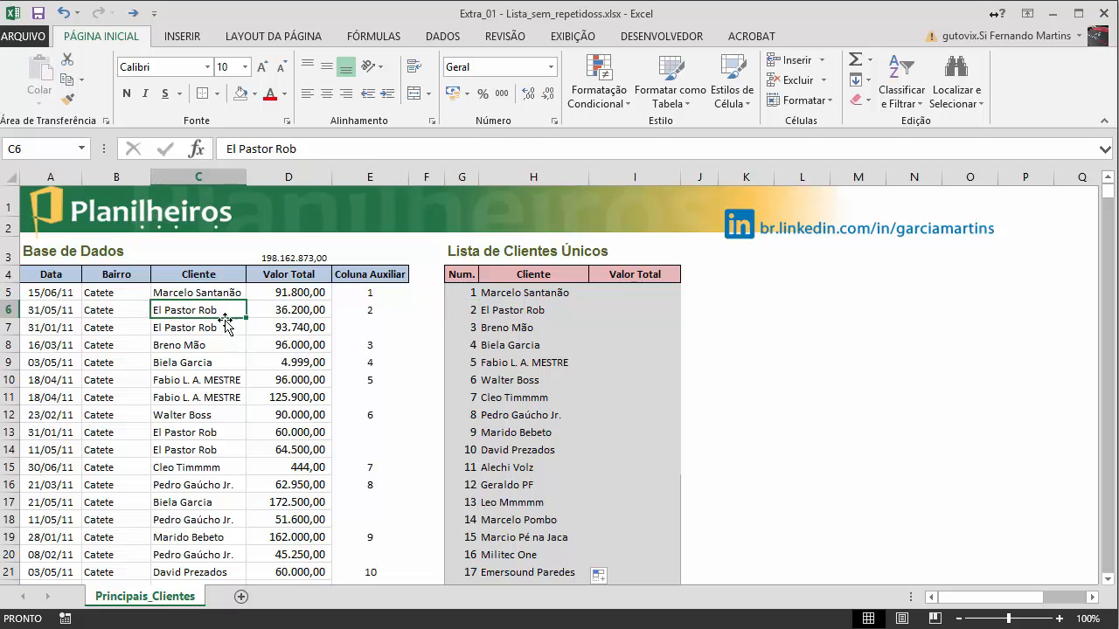
{"action": "left_click", "coordinate": [470, 329]}
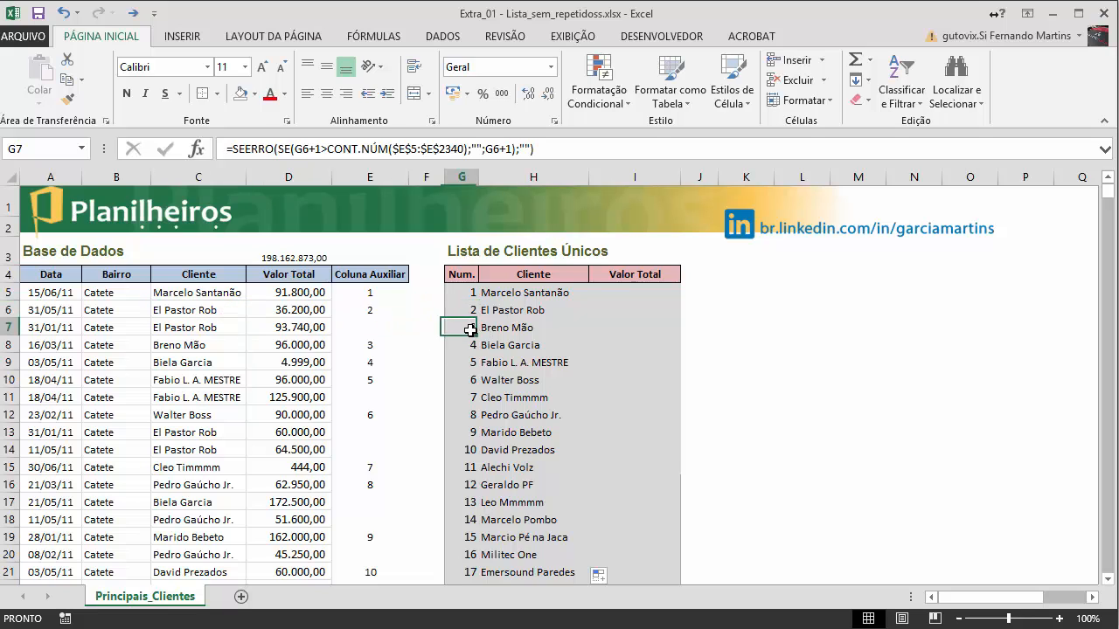
{"action": "left_click", "coordinate": [368, 347]}
{"action": "left_click", "coordinate": [516, 346]}
{"action": "left_click", "coordinate": [458, 348]}
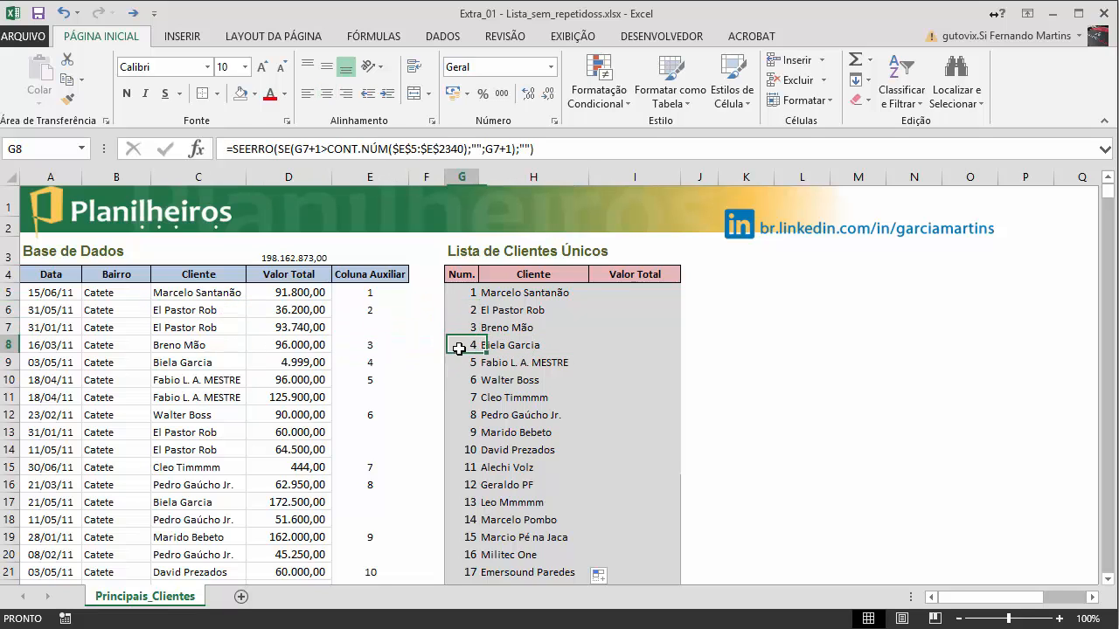
{"action": "left_click", "coordinate": [228, 364]}
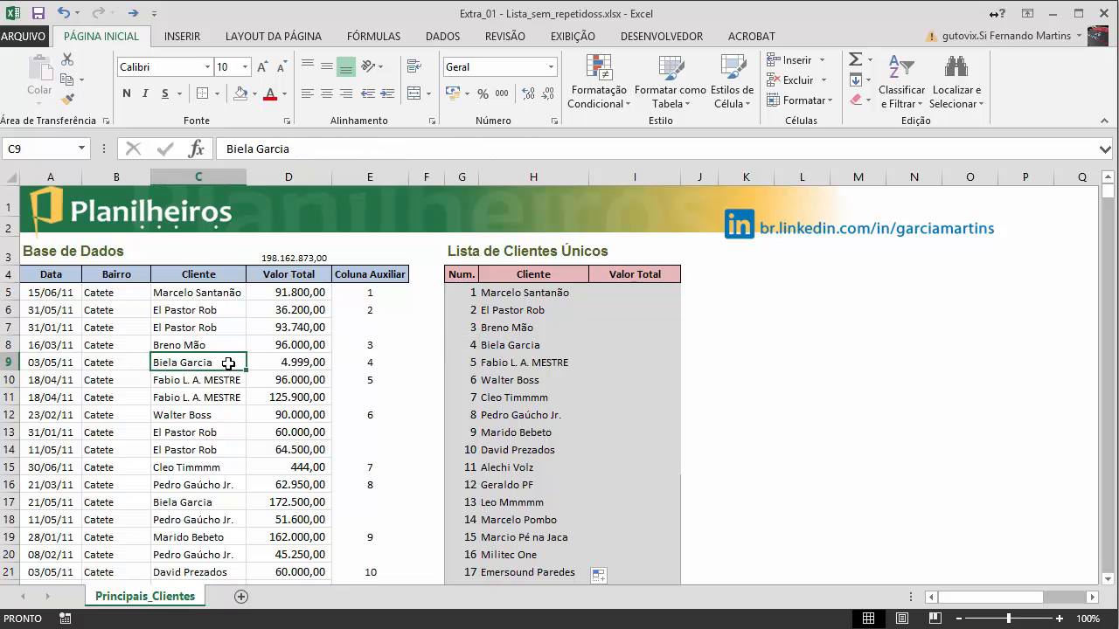
- Trace the client numbered 9 to database row 19, and review the auxiliary column upward to the client in C6
{"action": "left_click", "coordinate": [510, 433]}
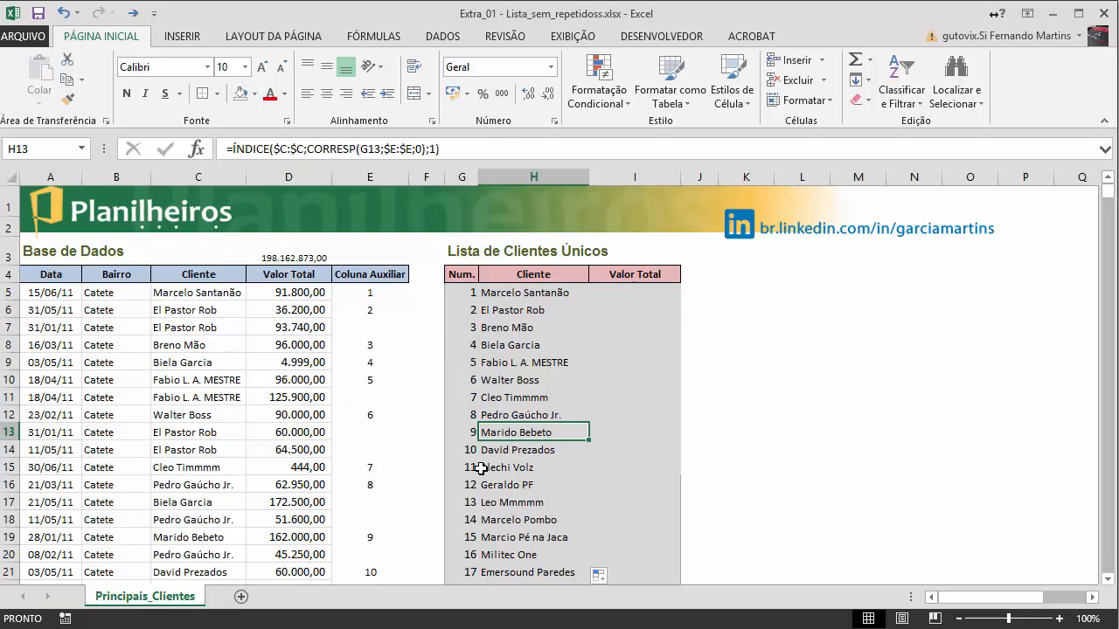
{"action": "left_click", "coordinate": [216, 537]}
{"action": "left_click", "coordinate": [367, 533]}
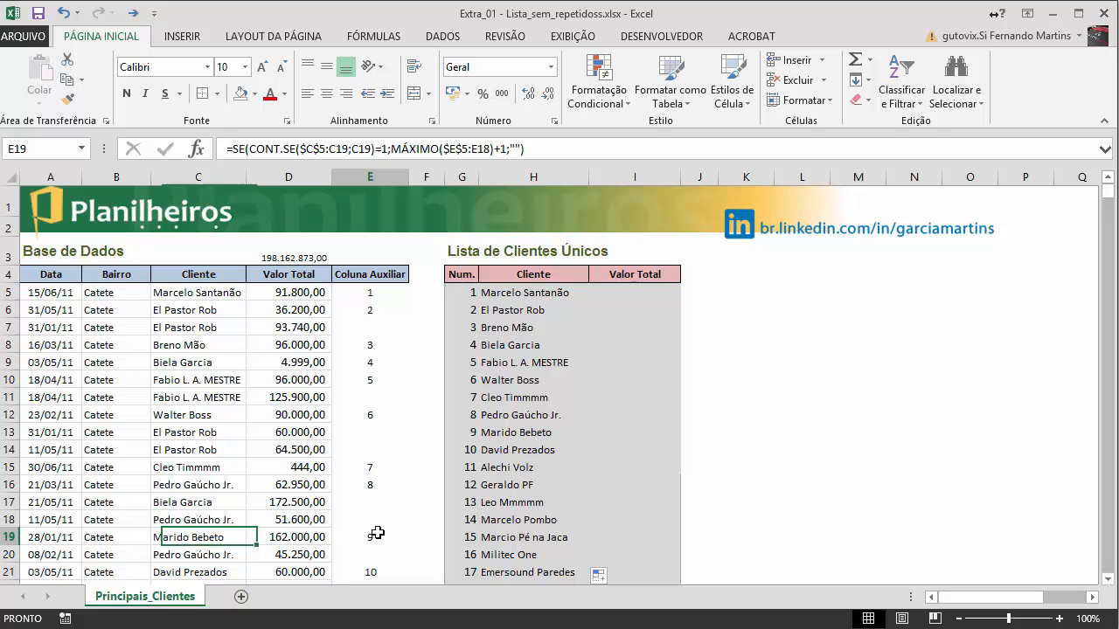
{"action": "left_click", "coordinate": [213, 538]}
{"action": "left_click", "coordinate": [367, 534]}
{"action": "key", "text": "Up"}
{"action": "key", "text": "Up"}
{"action": "key", "text": "Up"}
{"action": "key", "text": "Up"}
{"action": "key", "text": "Up"}
{"action": "key", "text": "Up"}
{"action": "key", "text": "Up"}
{"action": "key", "text": "Up"}
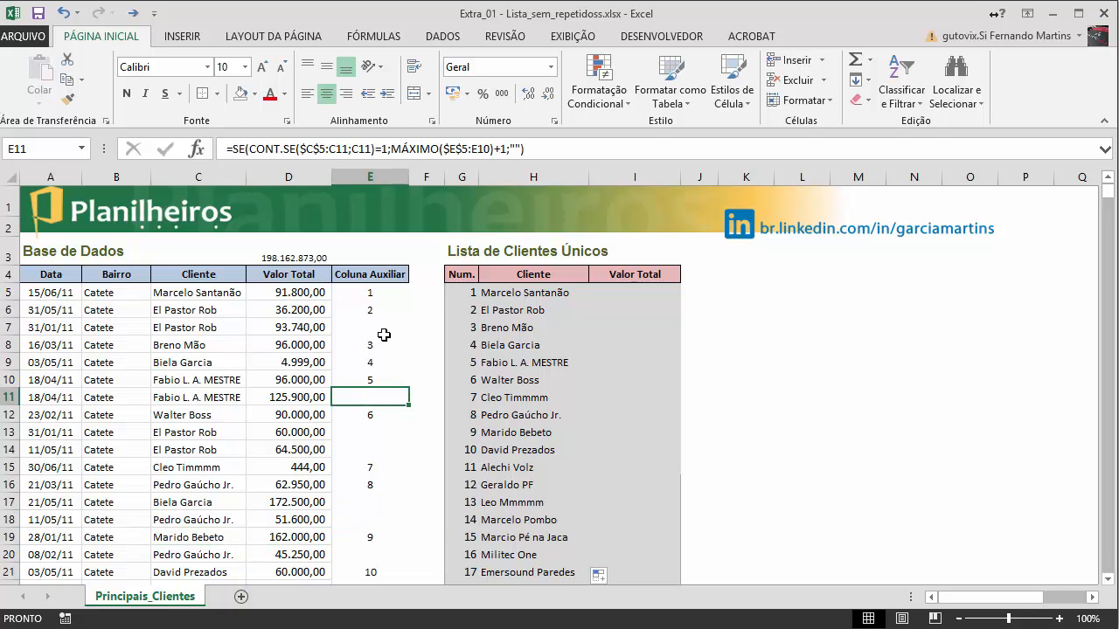
{"action": "key", "text": "Up"}
{"action": "key", "text": "Up"}
{"action": "key", "text": "Up"}
{"action": "key", "text": "Up"}
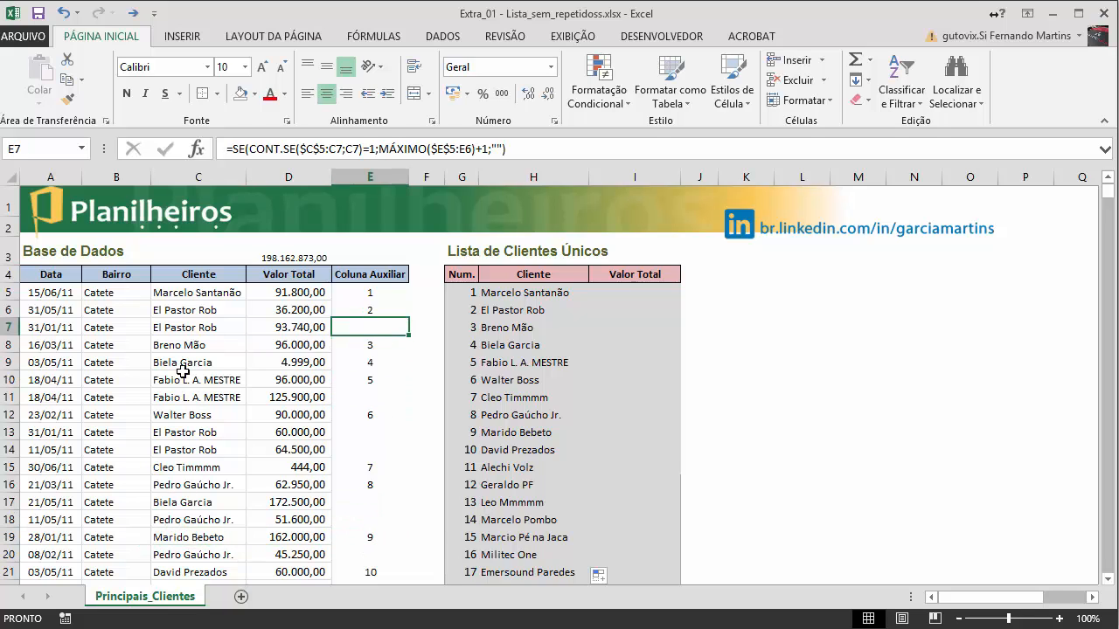
{"action": "key", "text": "Left"}
{"action": "key", "text": "Left"}
{"action": "key", "text": "Up"}
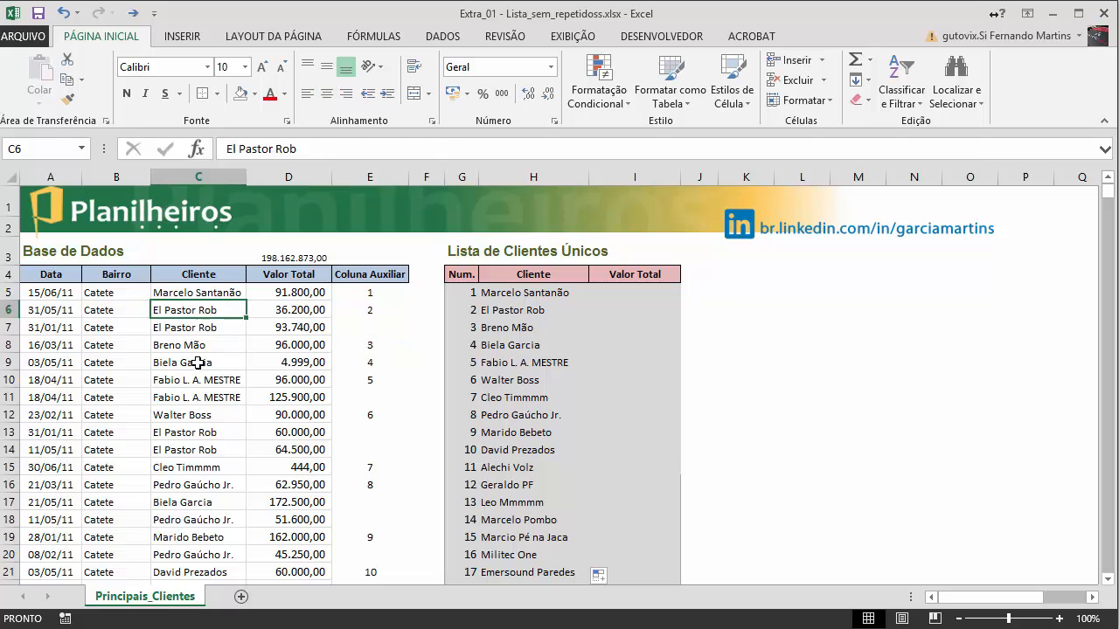
- Examine the Cliente formulas from H5 downward, including rows 27 through 30 where the Num. cells are blank
{"action": "left_click", "coordinate": [372, 297]}
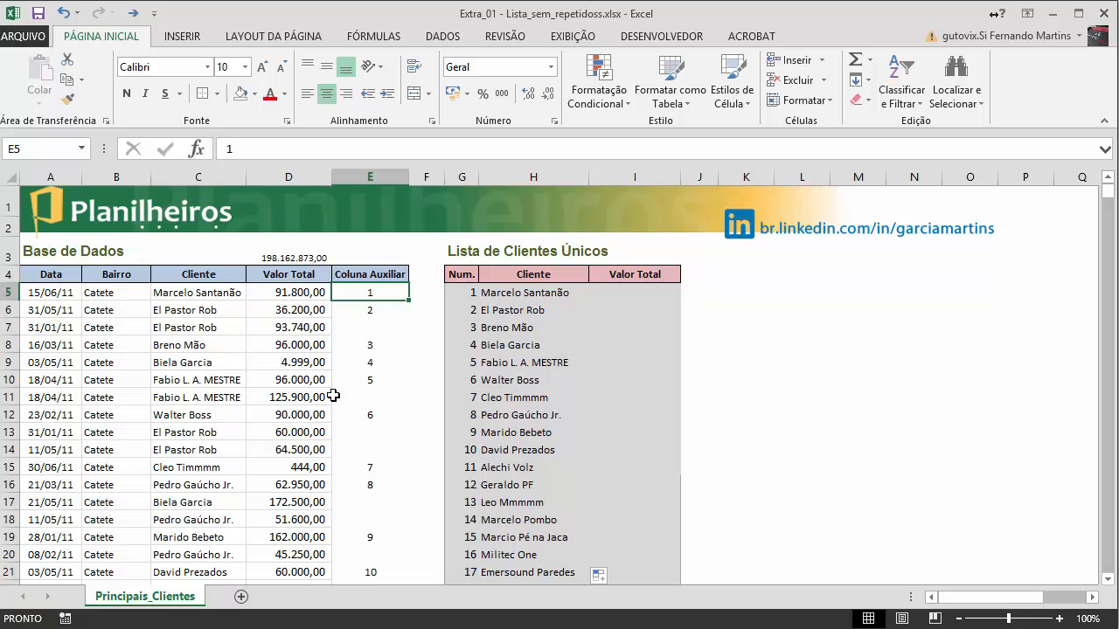
{"action": "left_click", "coordinate": [498, 297]}
{"action": "left_click", "coordinate": [500, 391]}
{"action": "left_click", "coordinate": [524, 469]}
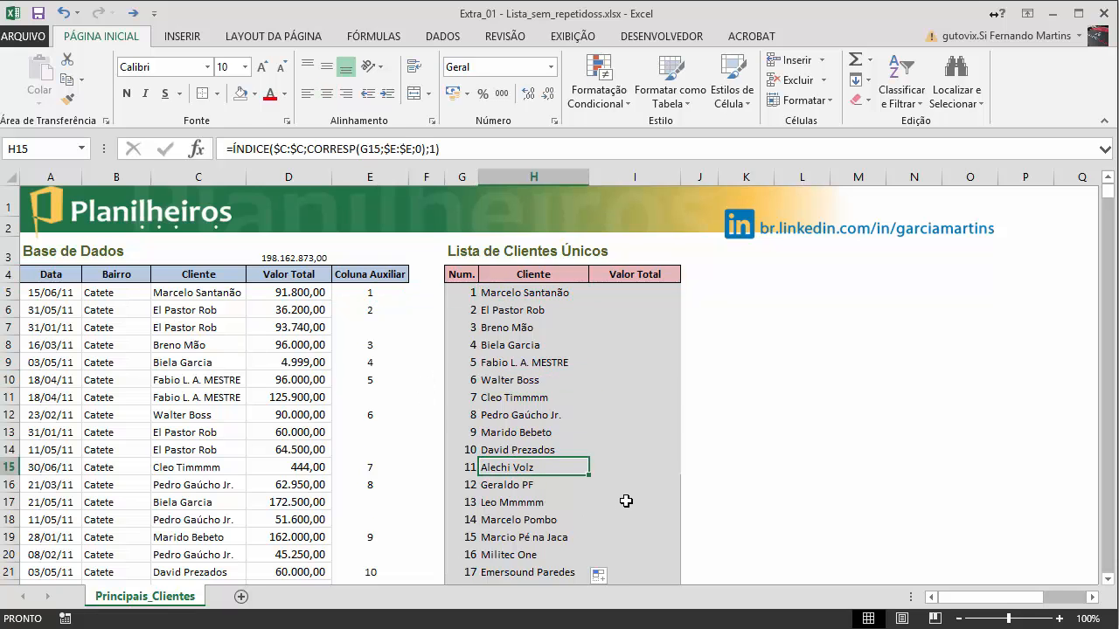
{"action": "scroll", "coordinate": [621, 499], "scroll_direction": "down", "scroll_amount": 4}
{"action": "left_click_drag", "start_coordinate": [528, 474], "coordinate": [524, 470]}
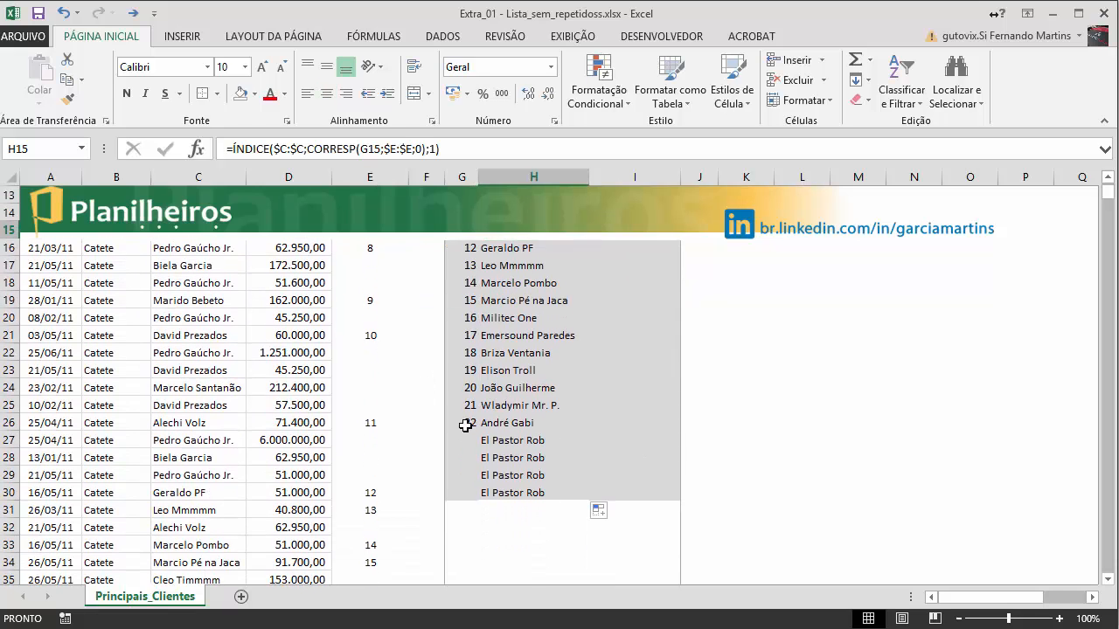
{"action": "left_click", "coordinate": [511, 440]}
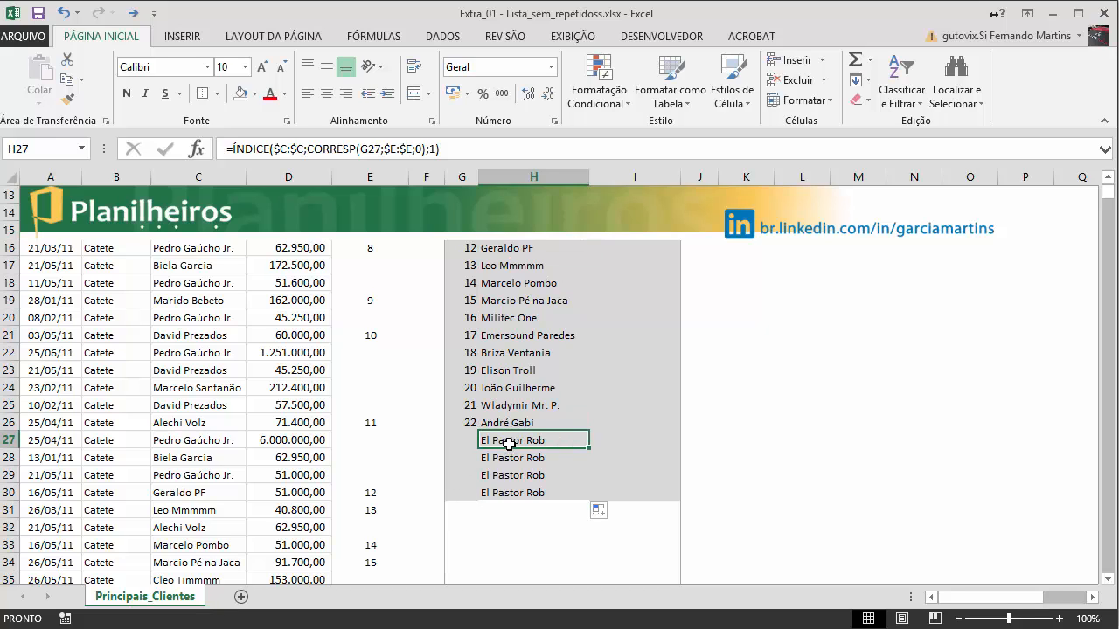
{"action": "left_click", "coordinate": [461, 439]}
{"action": "left_click", "coordinate": [524, 441]}
{"action": "left_click", "coordinate": [519, 459]}
{"action": "left_click", "coordinate": [517, 476]}
{"action": "left_click", "coordinate": [517, 493]}
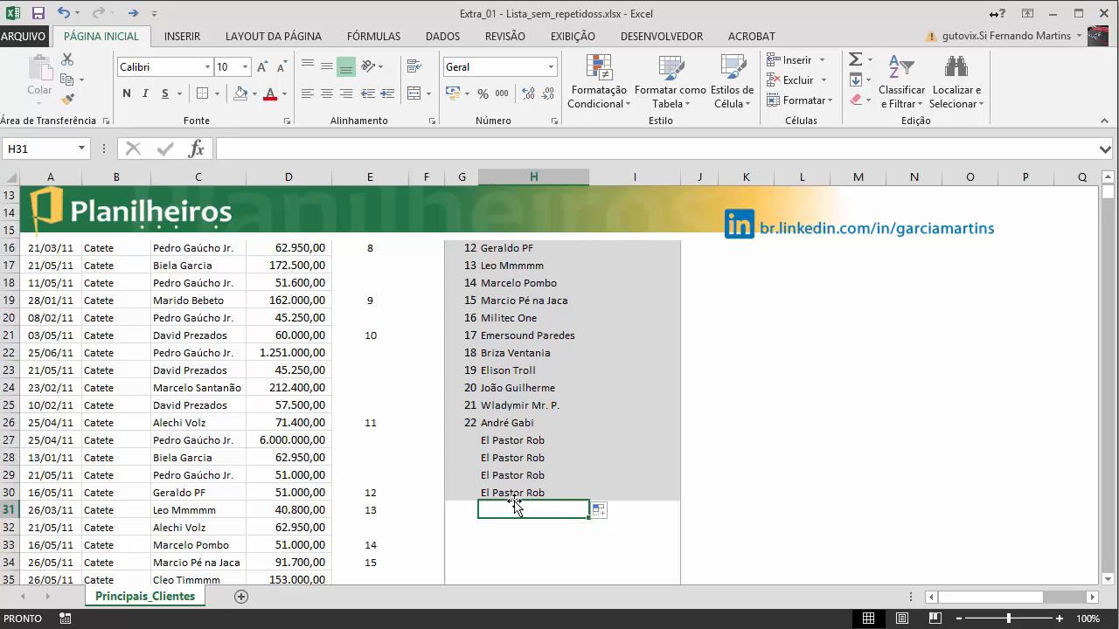
- Wrap the H27 client lookup in a blank test: =SE(G27="";"";ÍNDICE($C:$C;CORRESP(G27;$E:$E;0);1))
{"action": "left_click", "coordinate": [514, 442]}
{"action": "left_click", "coordinate": [461, 436]}
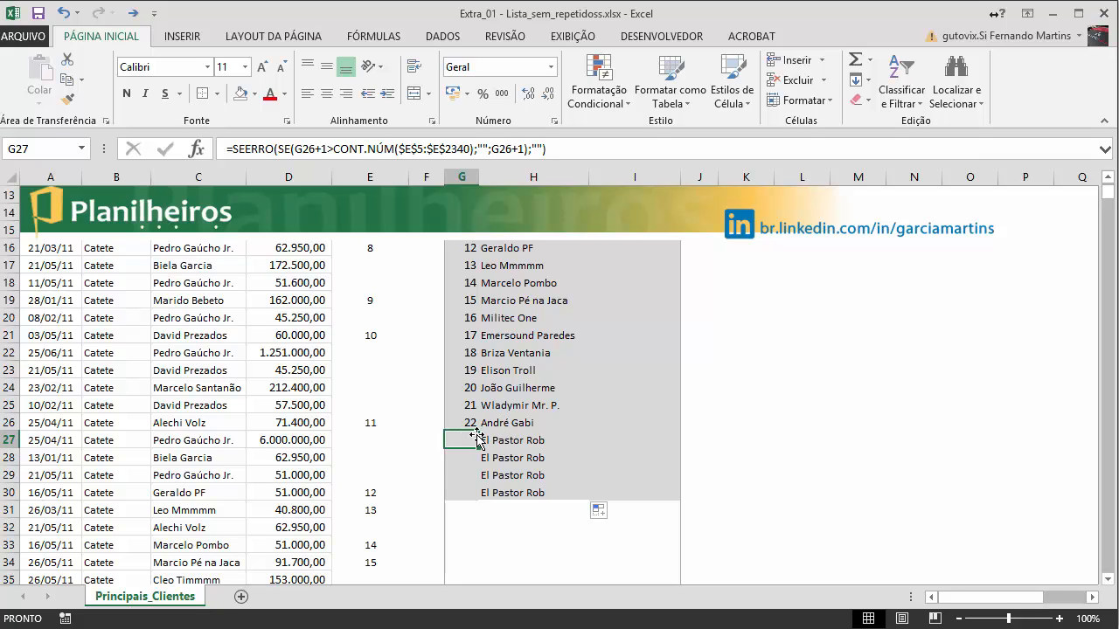
{"action": "left_click", "coordinate": [520, 435]}
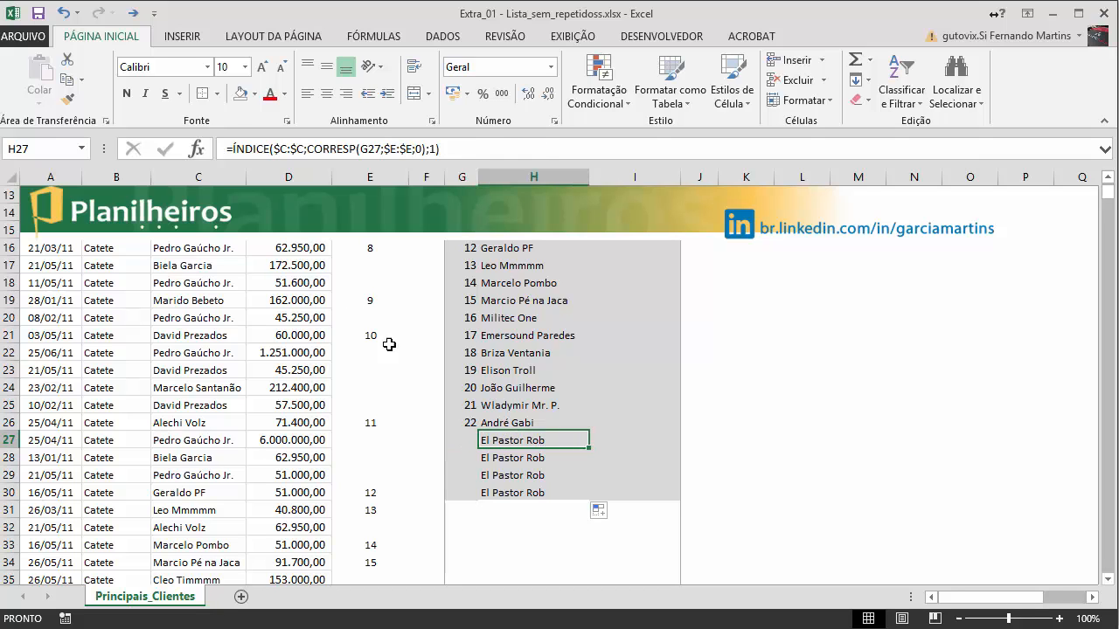
{"action": "left_click", "coordinate": [235, 150]}
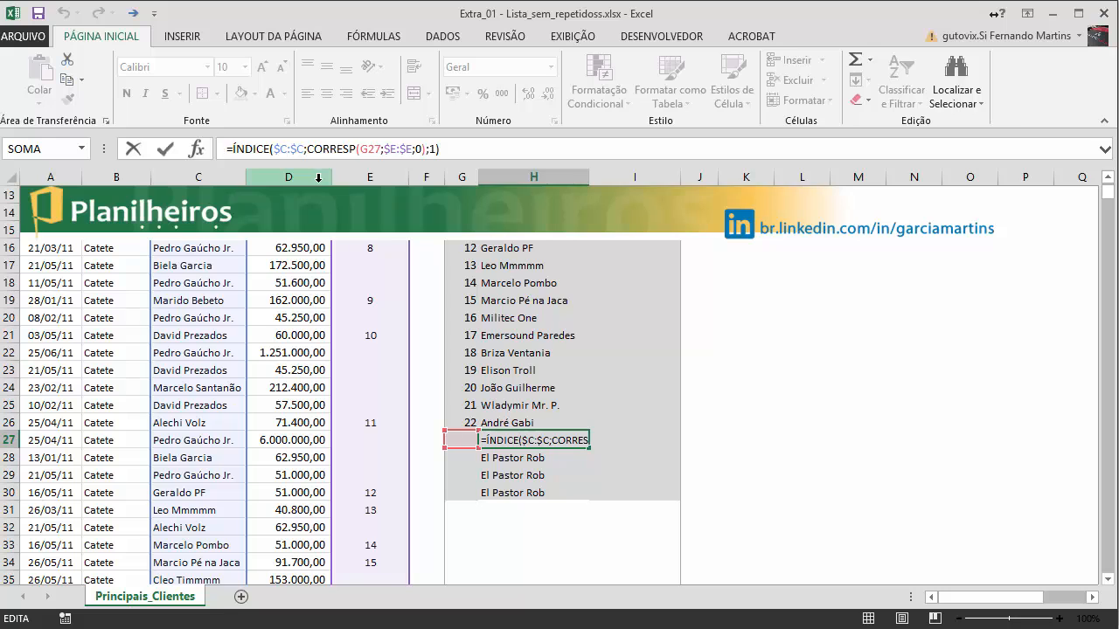
{"action": "type", "text": "SE"}
{"action": "double_click", "coordinate": [318, 178]}
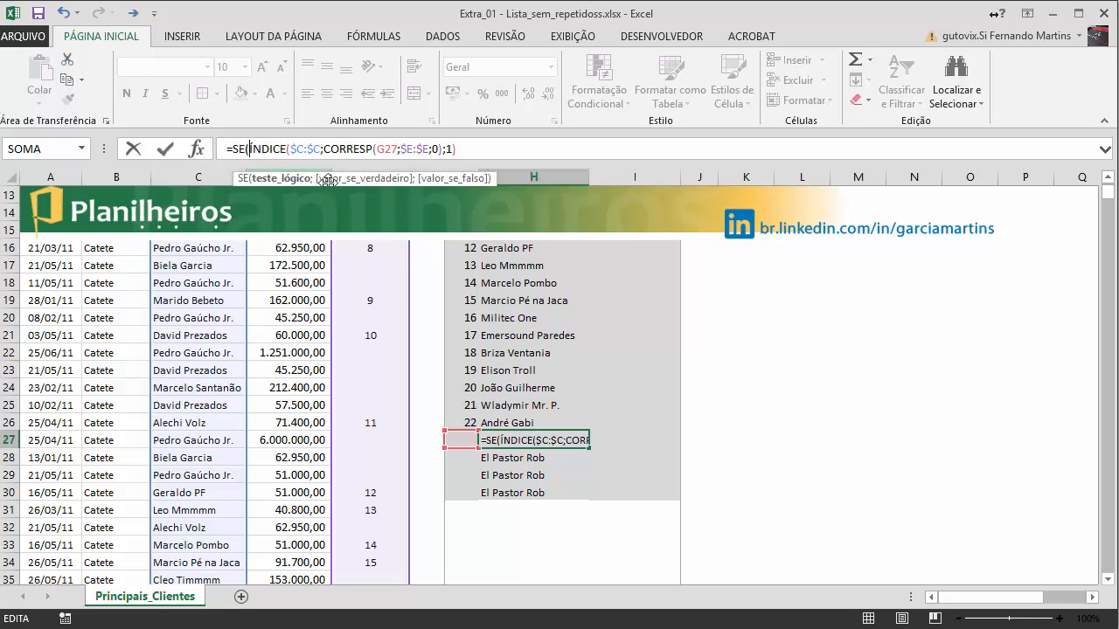
{"action": "left_click", "coordinate": [461, 438]}
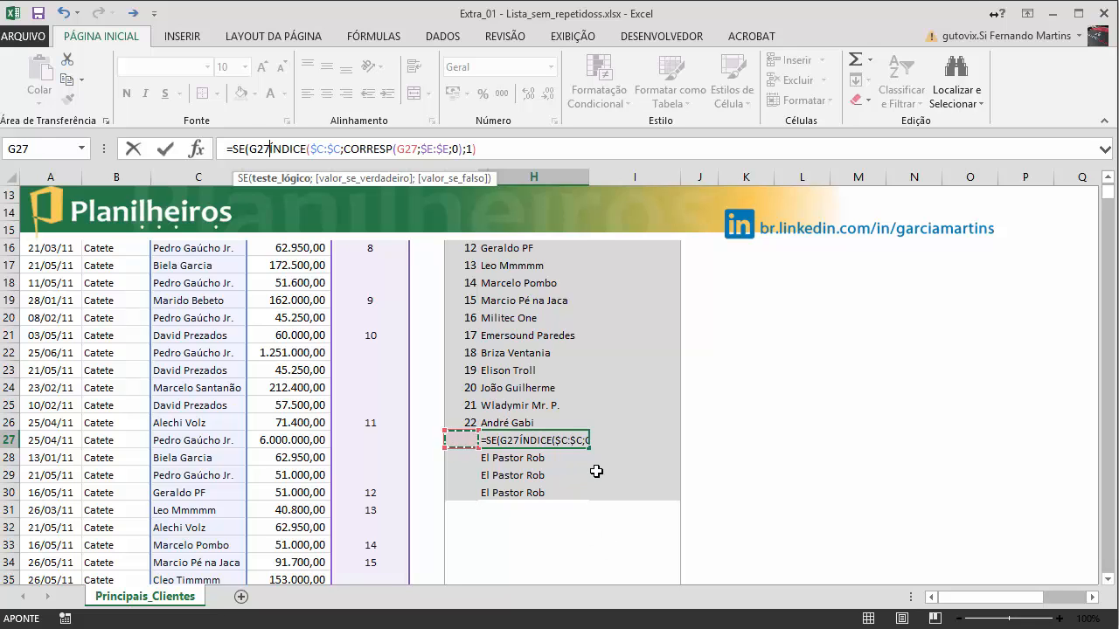
{"action": "type", "text": "=\"\";"}
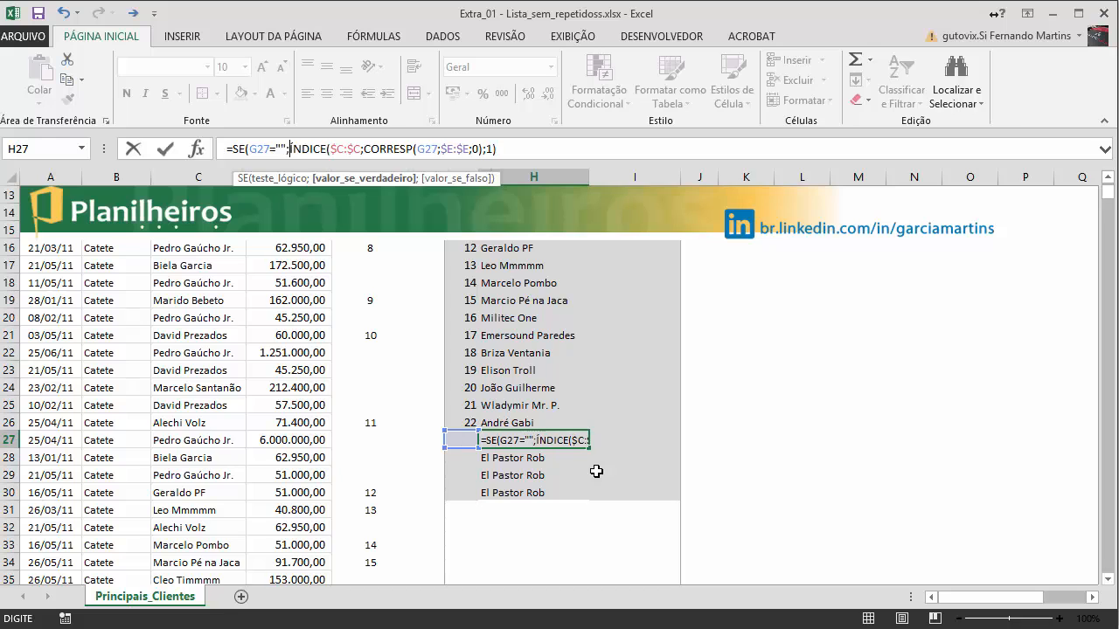
{"action": "type", "text": "\"\";"}
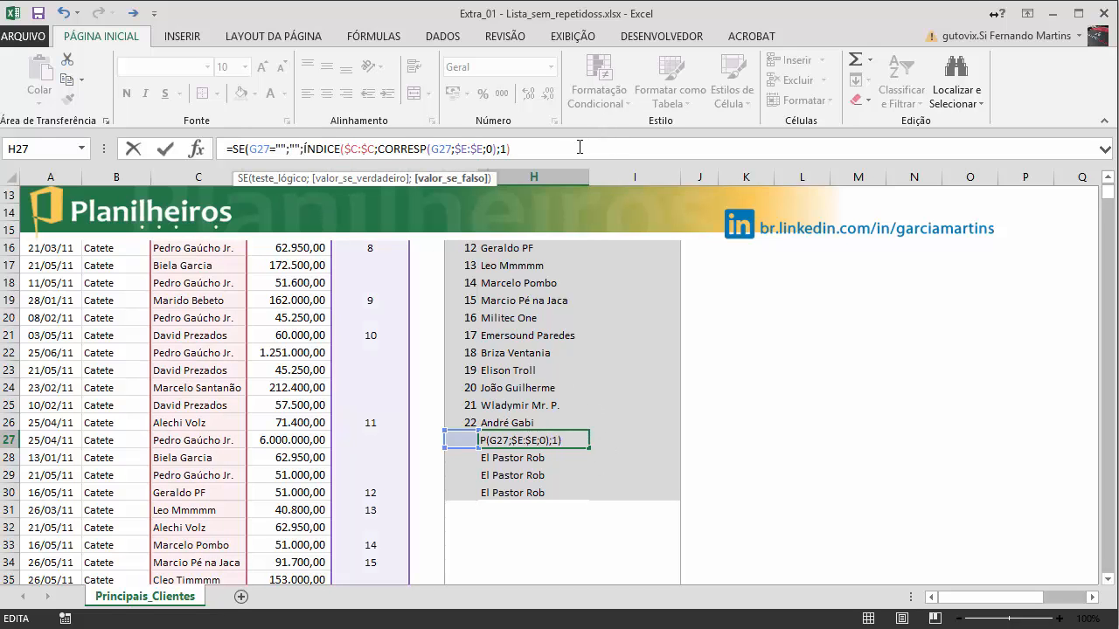
{"action": "type", "text": ")"}
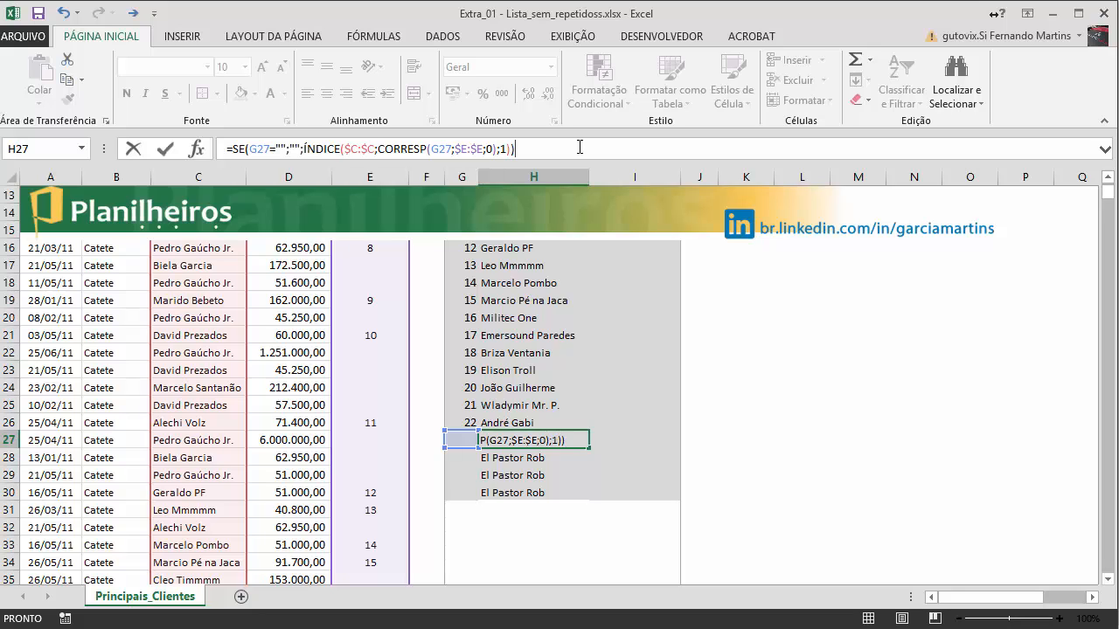
{"action": "key", "text": "Return"}
- Fill the revised H27 formula down to H30 and upward over the Cliente cells above it
{"action": "left_click", "coordinate": [571, 438]}
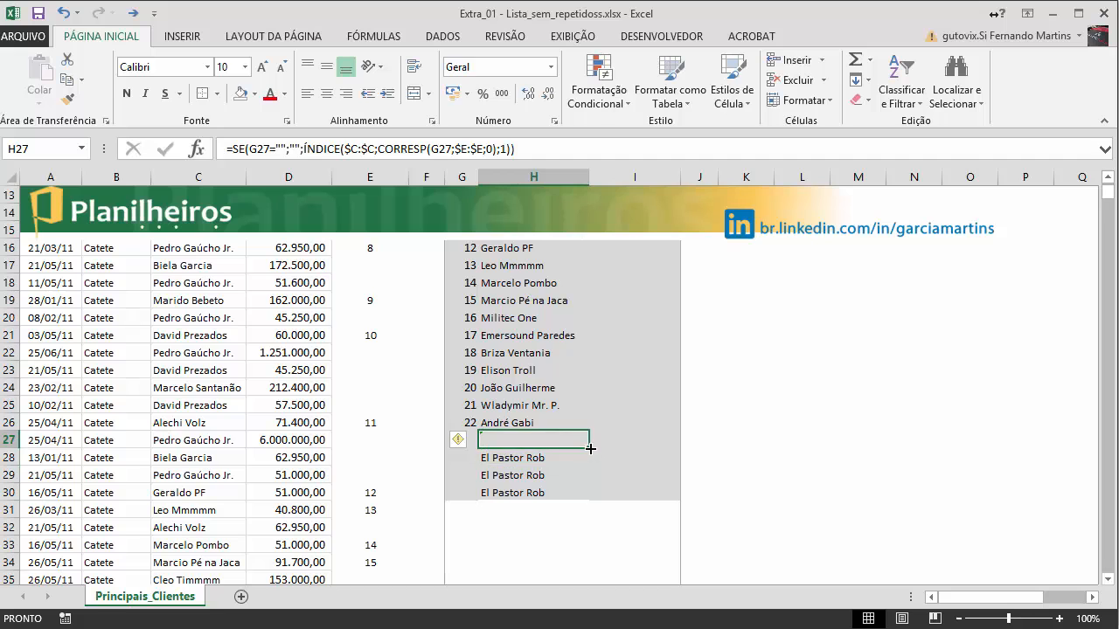
{"action": "left_click_drag", "start_coordinate": [589, 448], "coordinate": [583, 500]}
{"action": "left_click", "coordinate": [543, 445]}
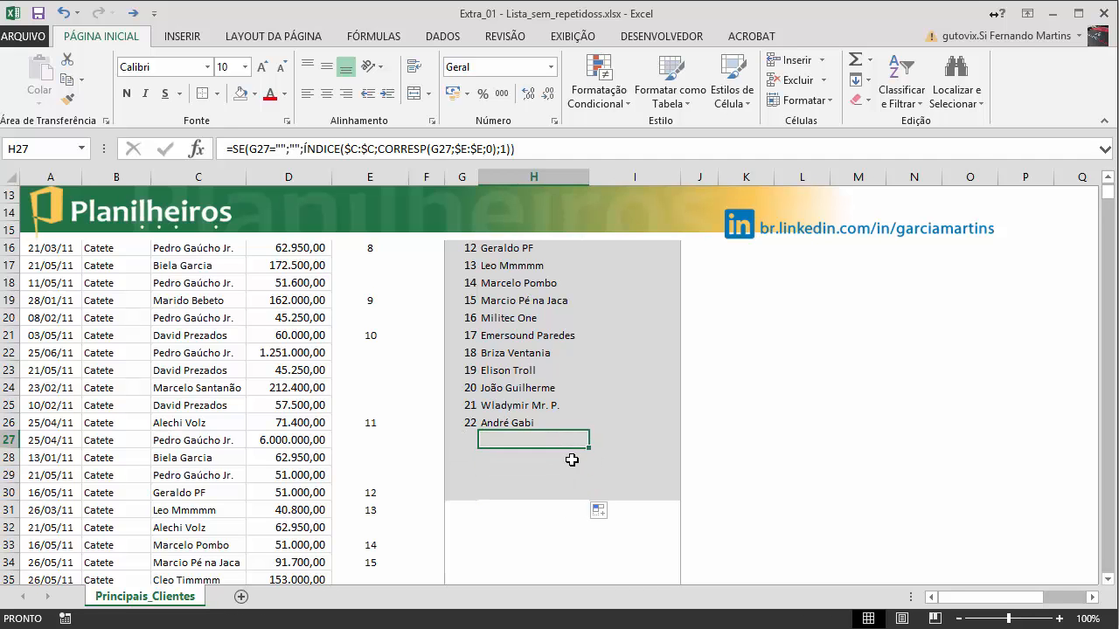
{"action": "left_click_drag", "start_coordinate": [588, 449], "coordinate": [583, 268]}
{"action": "left_click", "coordinate": [532, 262]}
{"action": "left_click", "coordinate": [532, 279]}
{"action": "left_click", "coordinate": [584, 320]}
{"action": "left_click", "coordinate": [616, 366]}
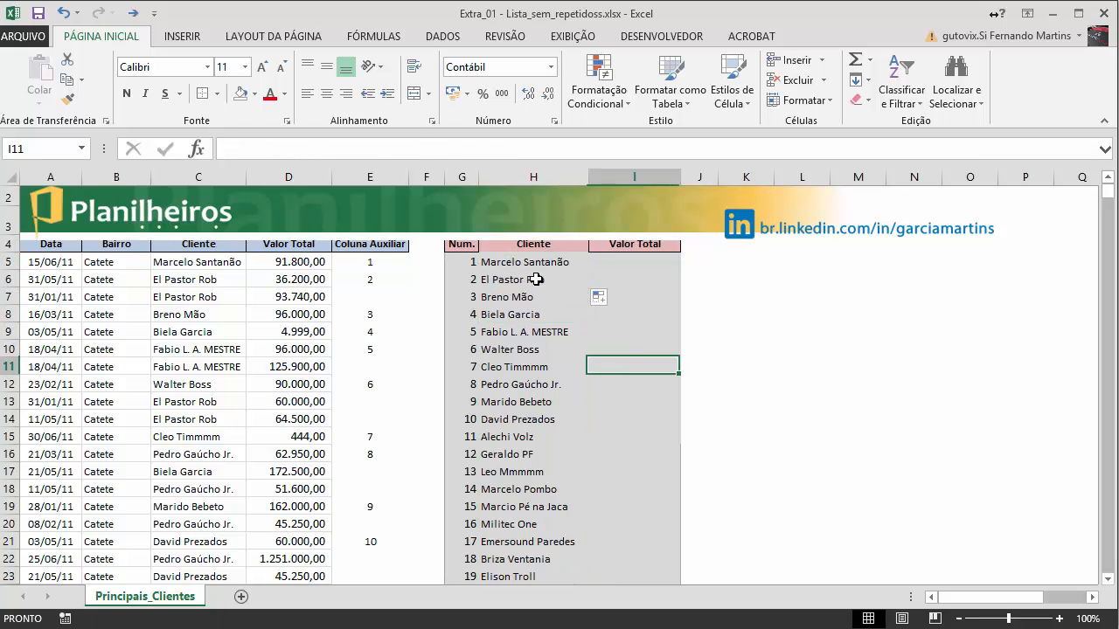
- Review the Num. and Cliente formulas at row 27, and the Cliente and Valor Total columns from the start of the list
{"action": "left_click", "coordinate": [537, 278]}
{"action": "scroll", "coordinate": [554, 464], "scroll_direction": "down", "scroll_amount": 6}
{"action": "left_click", "coordinate": [463, 317]}
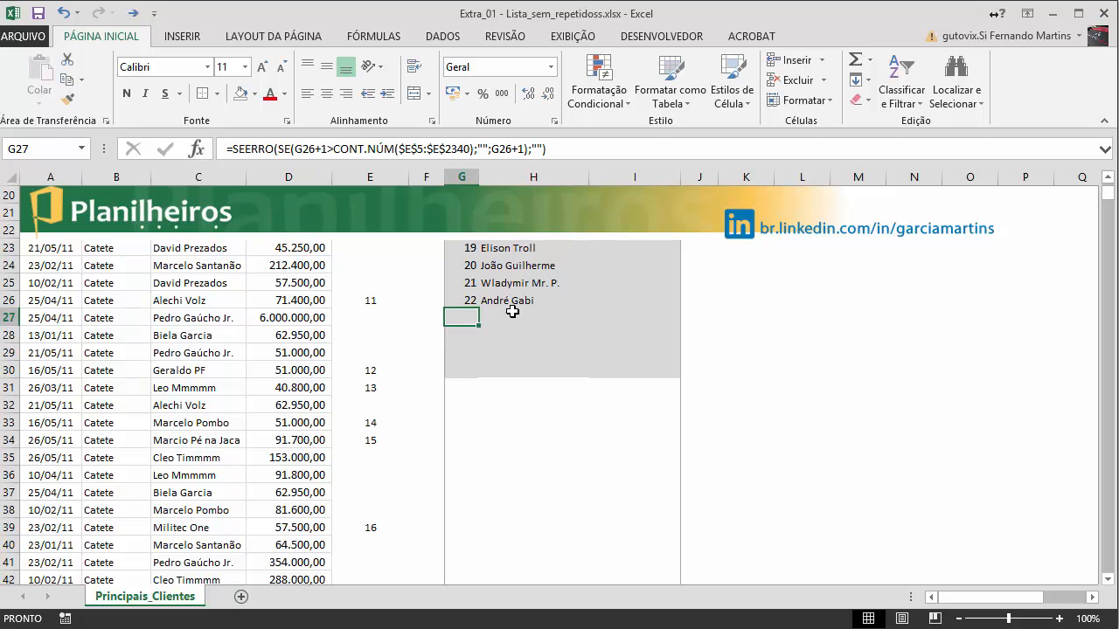
{"action": "left_click", "coordinate": [510, 311]}
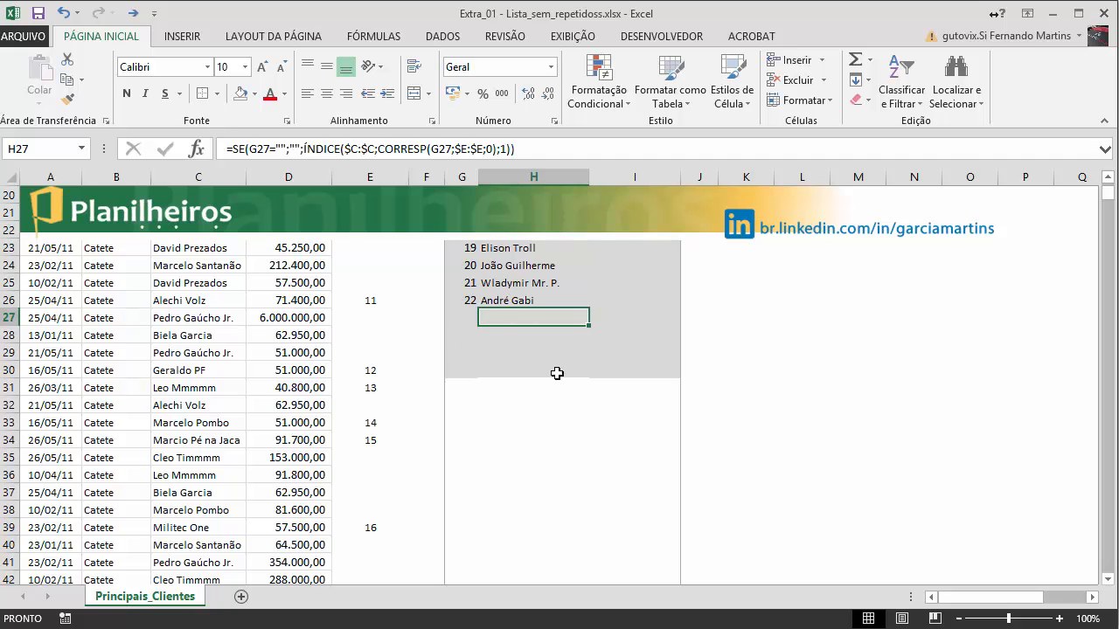
{"action": "scroll", "coordinate": [620, 376], "scroll_direction": "up", "scroll_amount": 4}
{"action": "scroll", "coordinate": [620, 395], "scroll_direction": "up", "scroll_amount": 2}
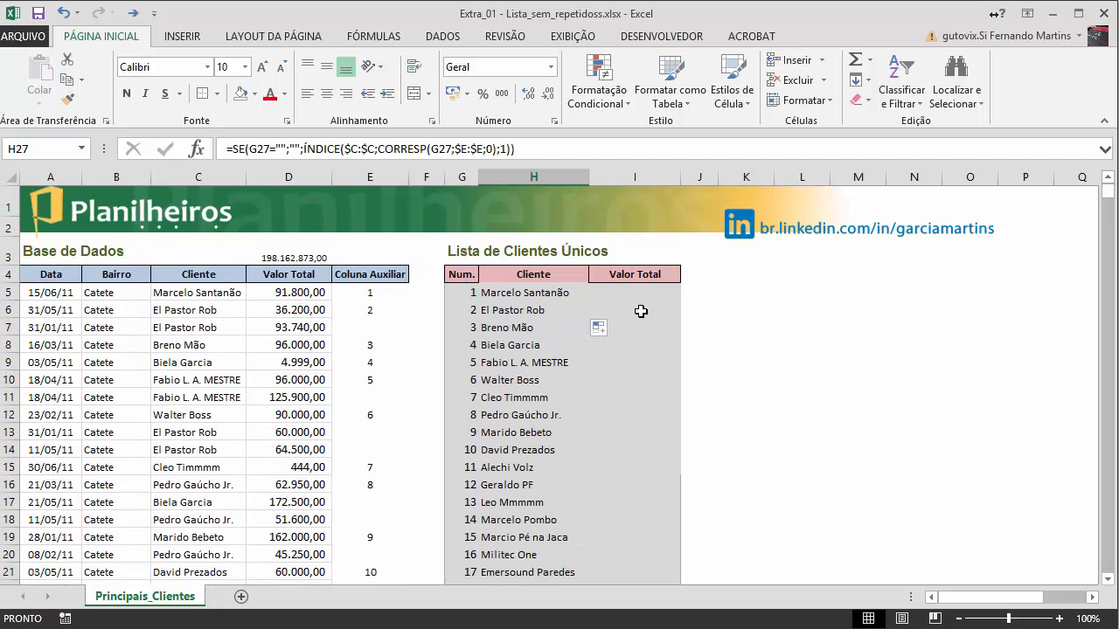
{"action": "left_click", "coordinate": [638, 293]}
{"action": "left_click", "coordinate": [506, 281]}
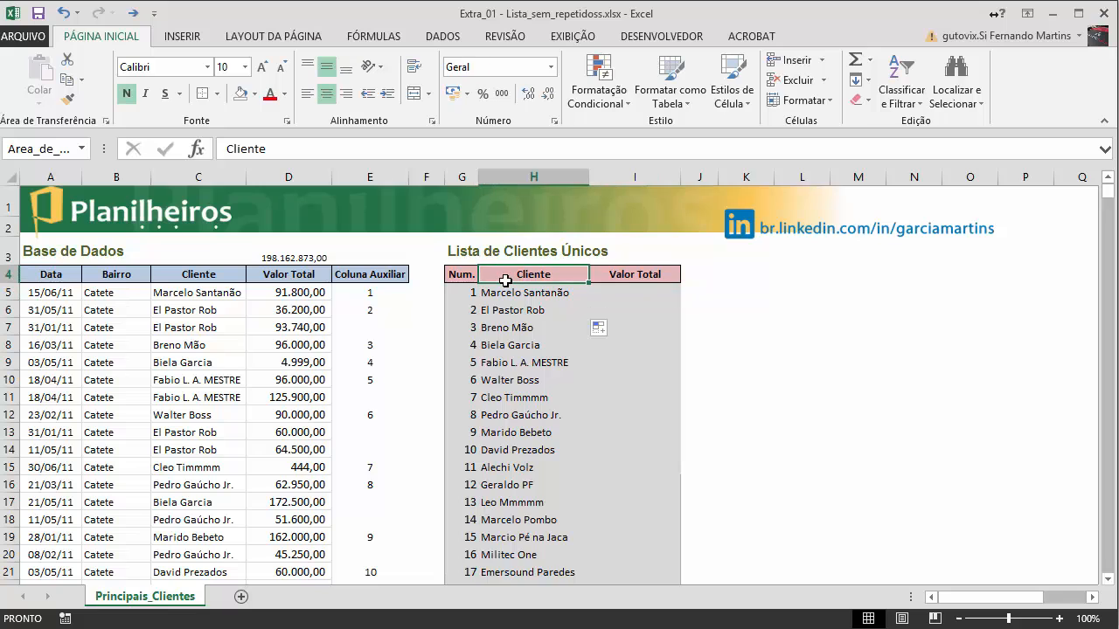
{"action": "left_click", "coordinate": [624, 392]}
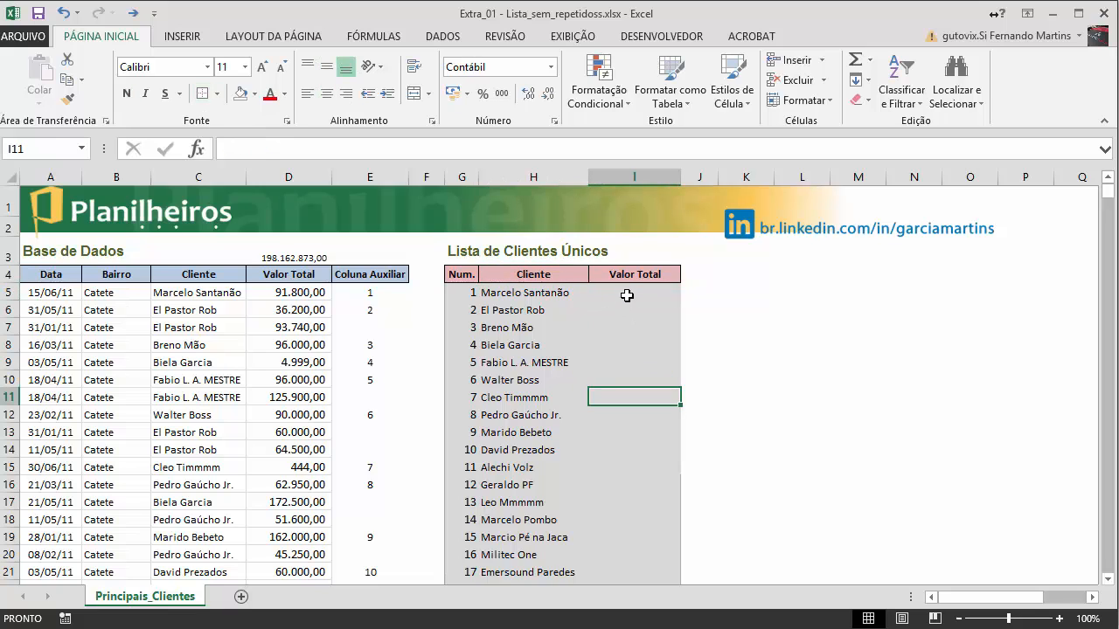
{"action": "left_click", "coordinate": [624, 292]}
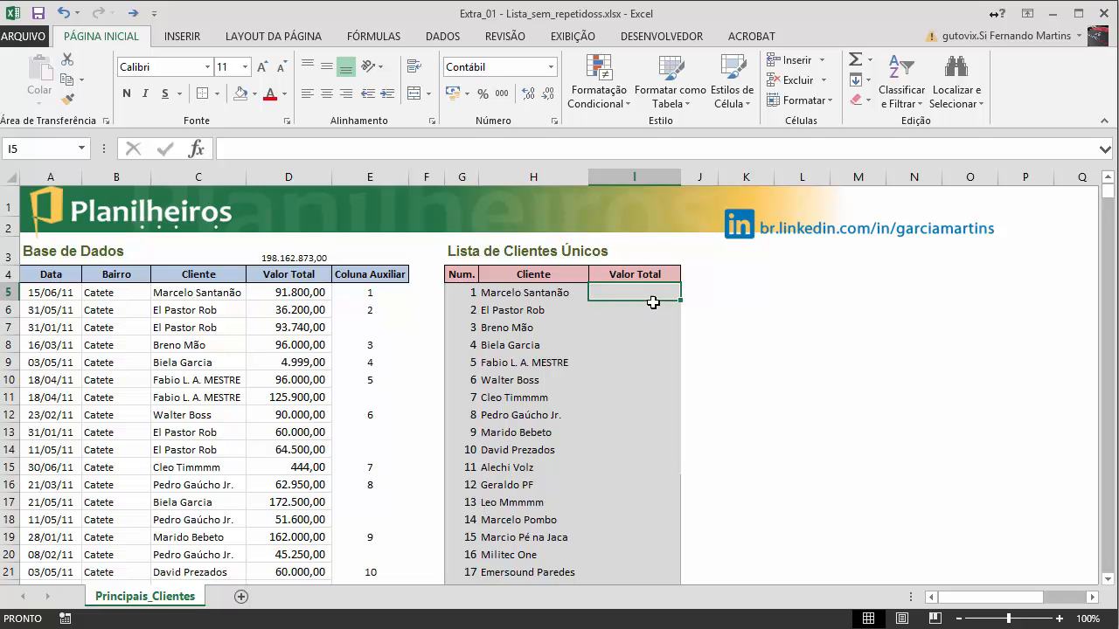
{"action": "left_click", "coordinate": [516, 311]}
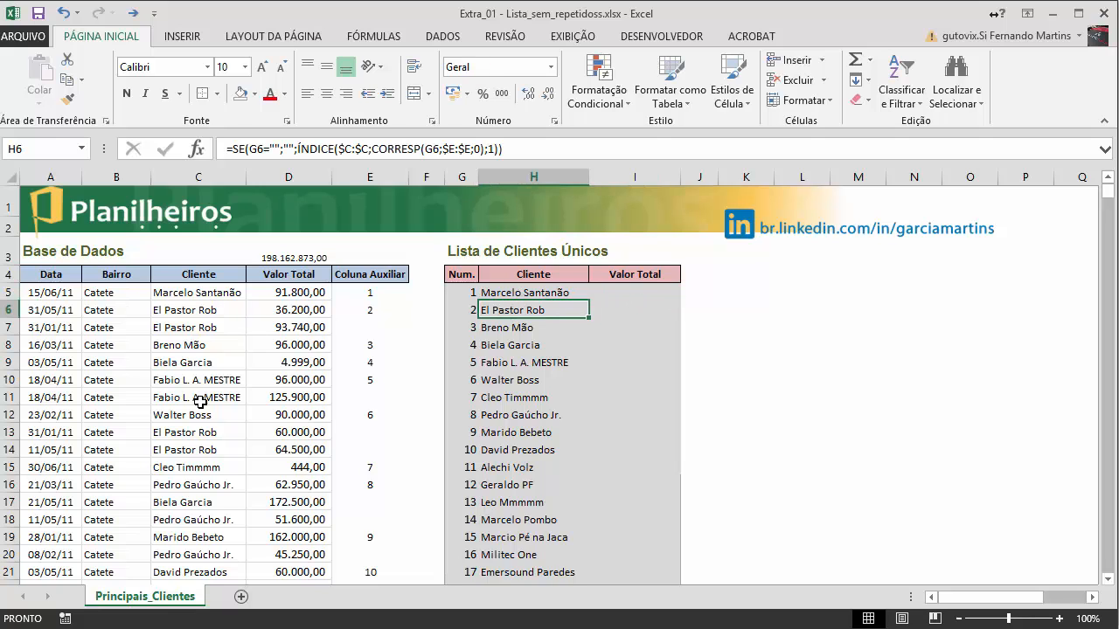
- Enter =SOMASE($C:$C;H5;$D:$D) in I5 to total the first client's values
{"action": "left_click", "coordinate": [642, 293]}
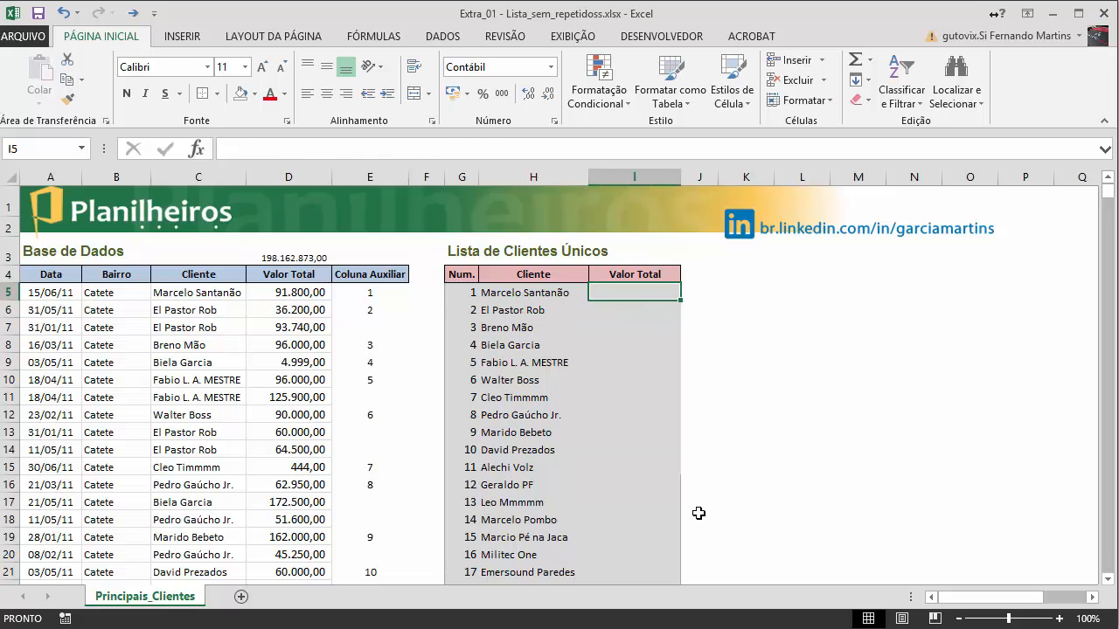
{"action": "type", "text": "=SOM"}
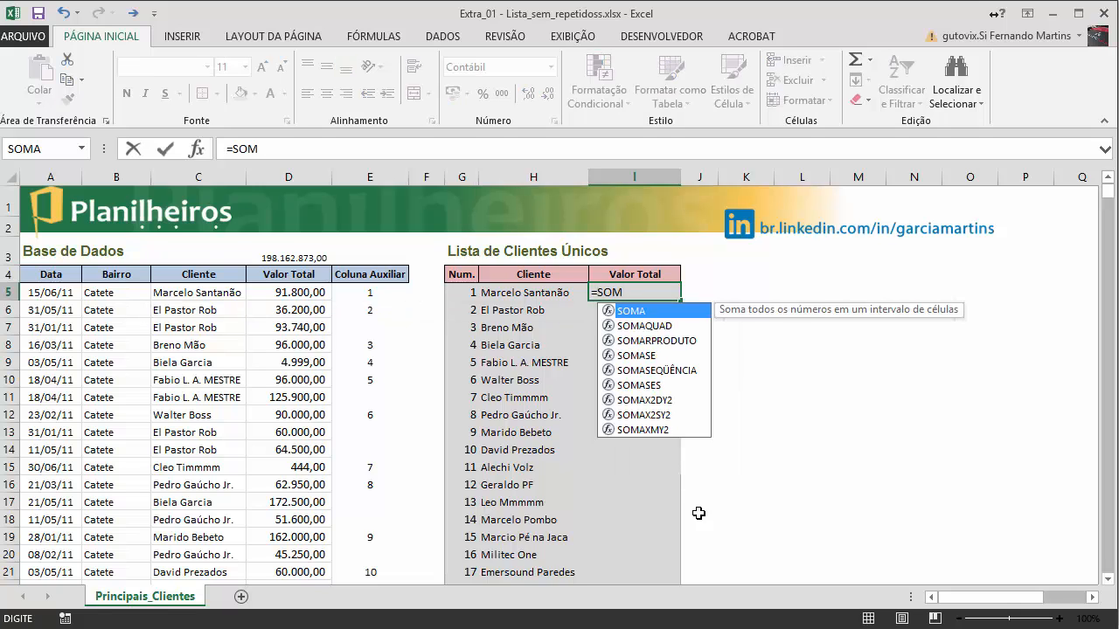
{"action": "type", "text": "ASE("}
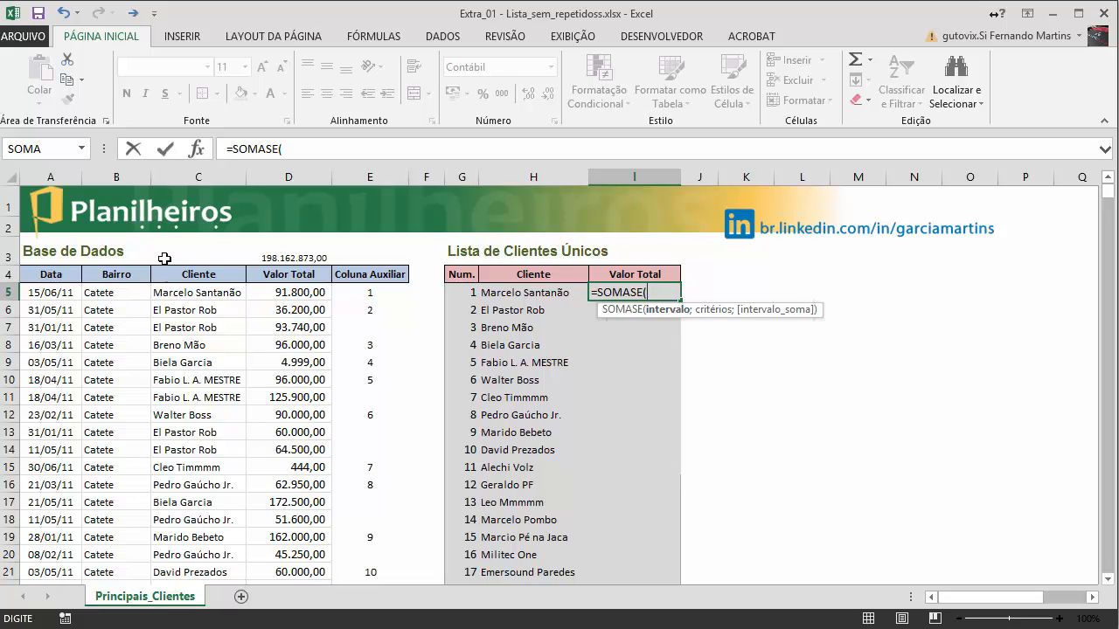
{"action": "left_click", "coordinate": [200, 176]}
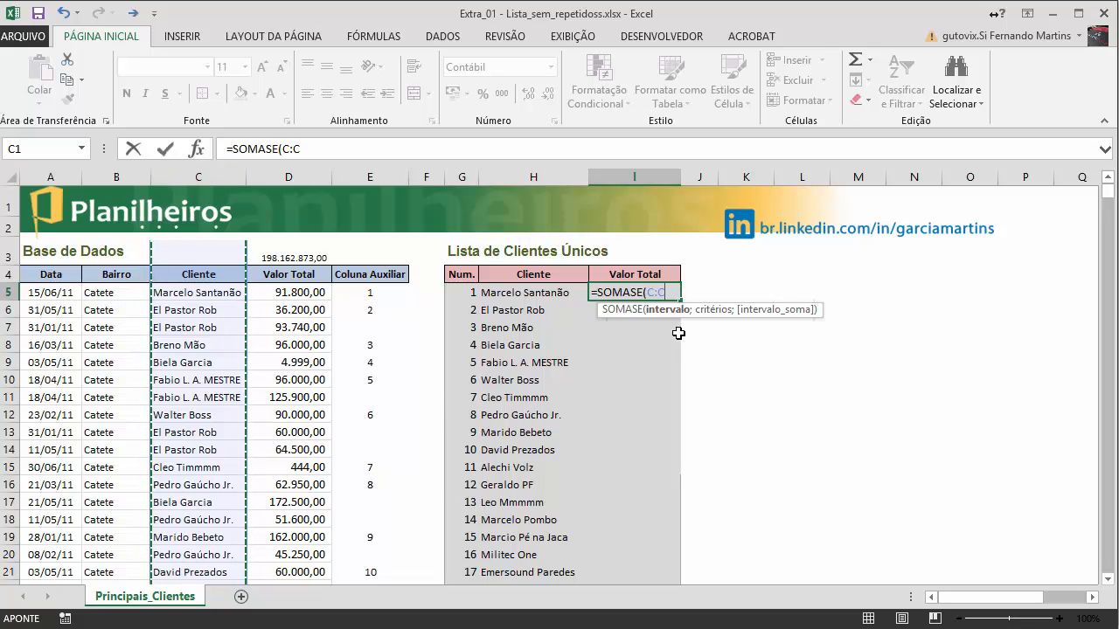
{"action": "key", "text": "F4"}
{"action": "type", "text": ";"}
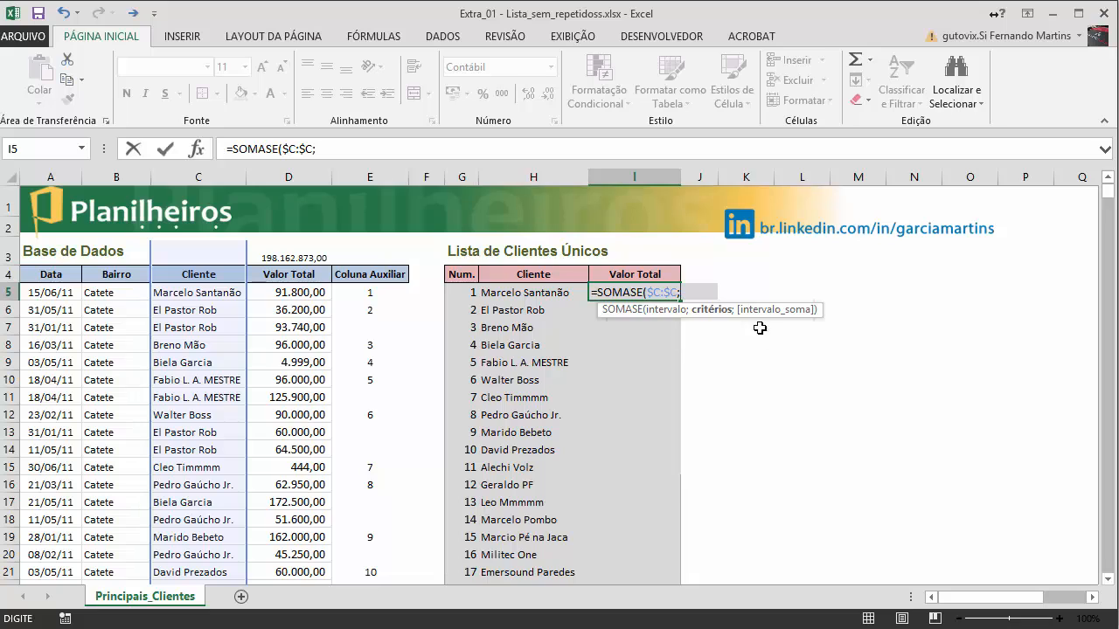
{"action": "left_click", "coordinate": [523, 291]}
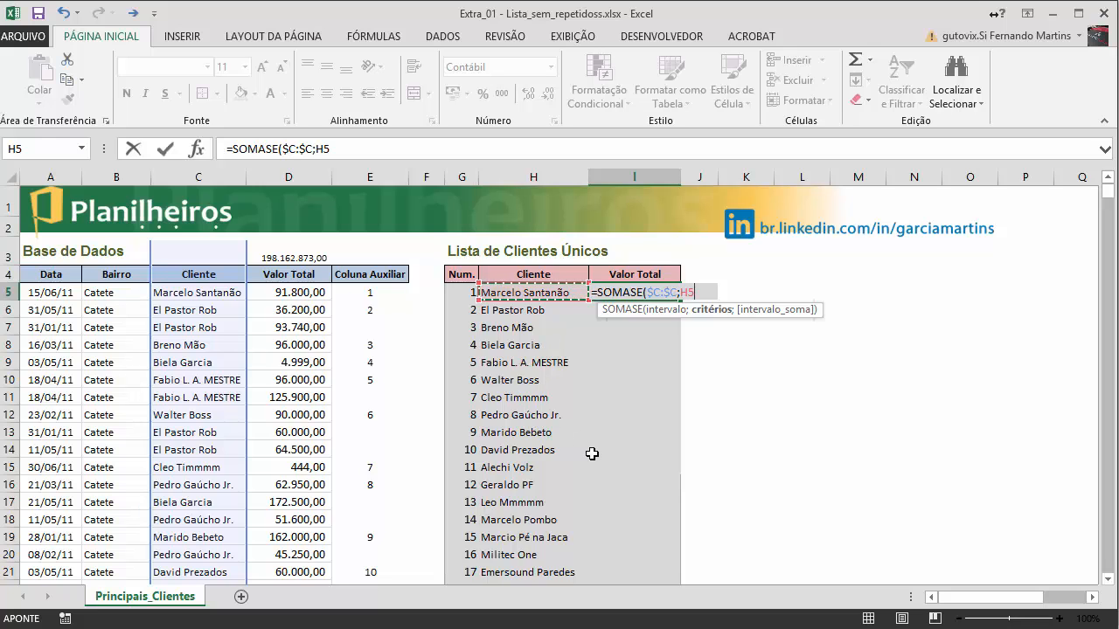
{"action": "type", "text": ";"}
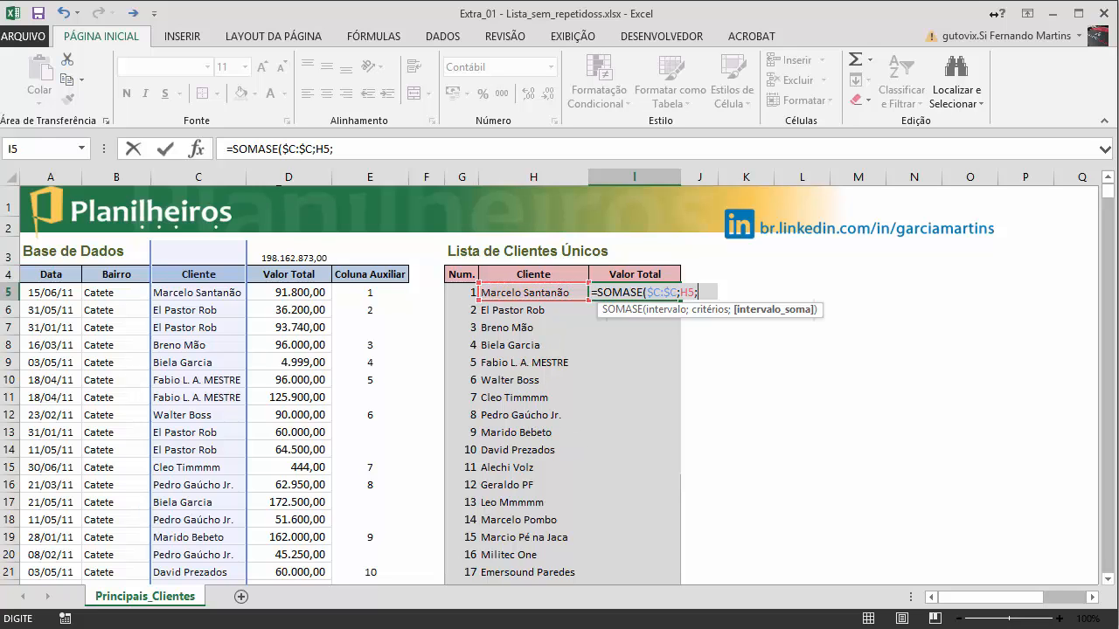
{"action": "left_click", "coordinate": [289, 177]}
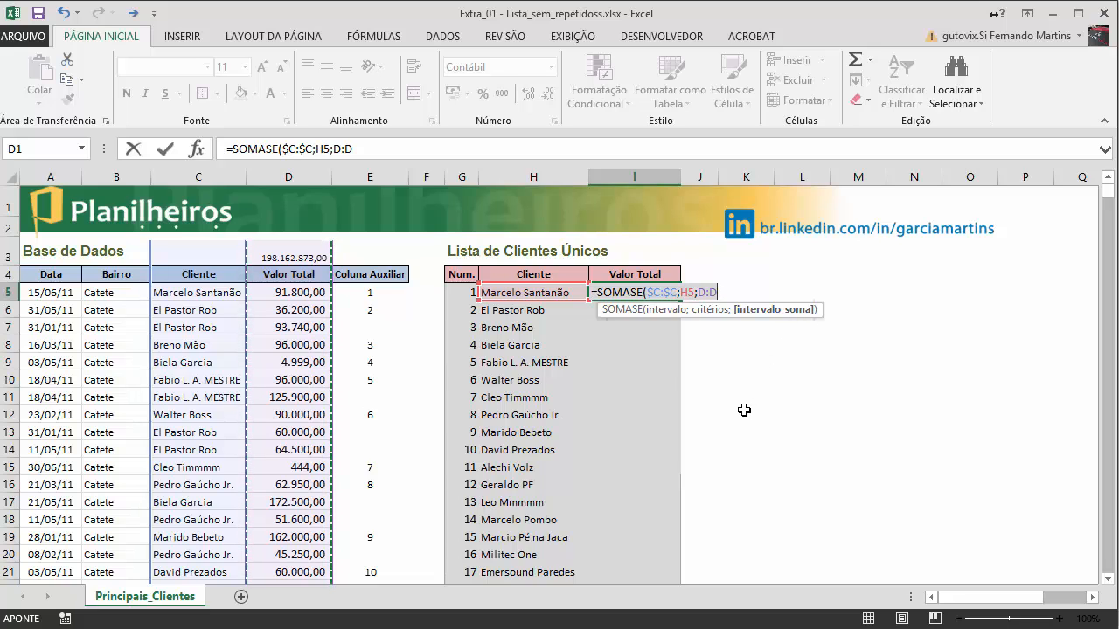
{"action": "key", "text": "F4"}
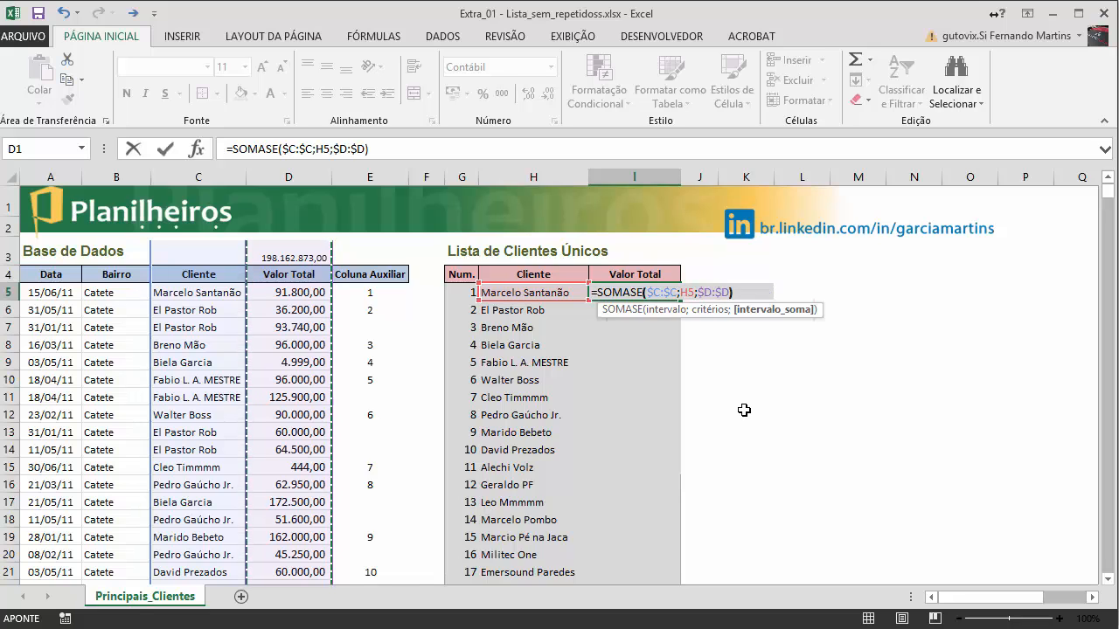
{"action": "type", "text": ")"}
{"action": "key", "text": "Return"}
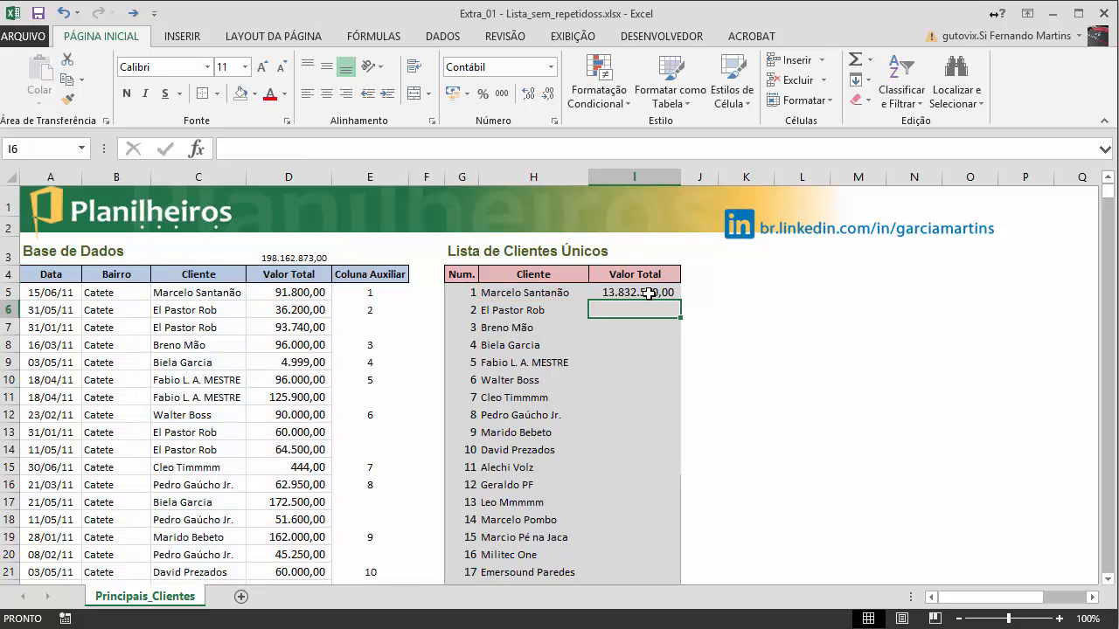
- Fill the I5 formula down the Valor Total column to row 30 without formatting
{"action": "left_click", "coordinate": [648, 293]}
{"action": "double_click", "coordinate": [680, 300]}
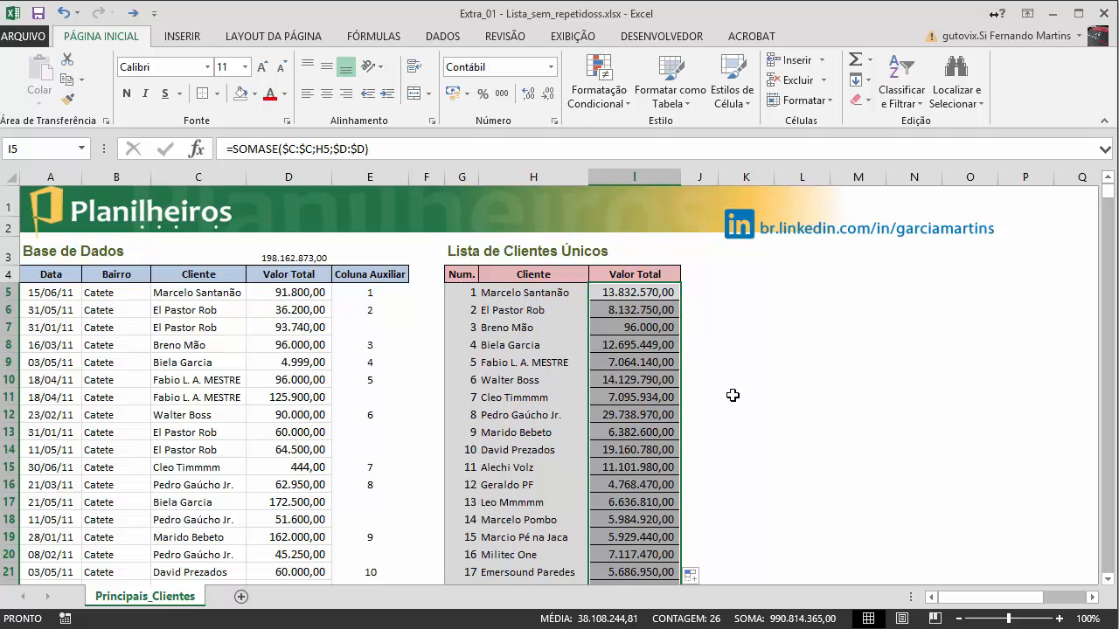
{"action": "left_click", "coordinate": [693, 572]}
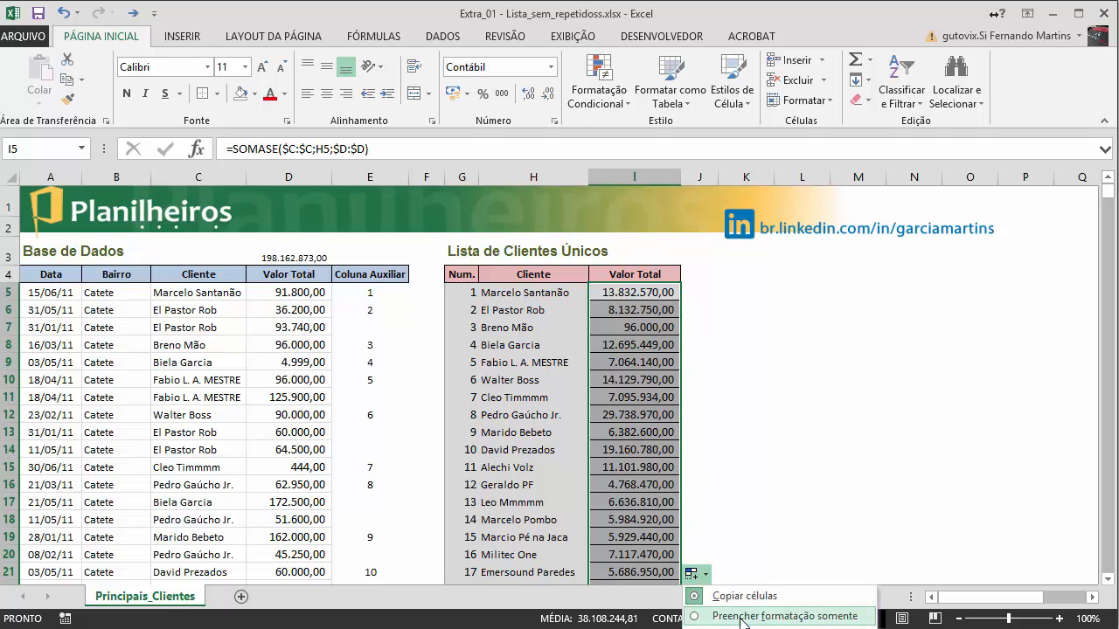
{"action": "left_click", "coordinate": [745, 596]}
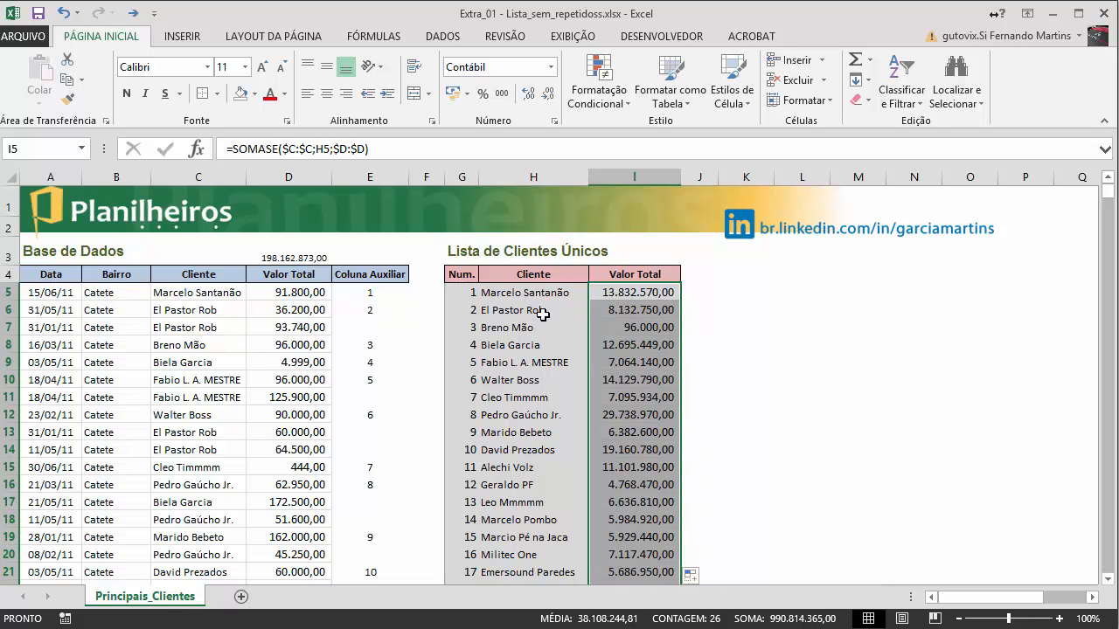
- Examine the Cliente and Valor Total cells down to rows 27 through 30, where the client names are blank
{"action": "left_click", "coordinate": [540, 379]}
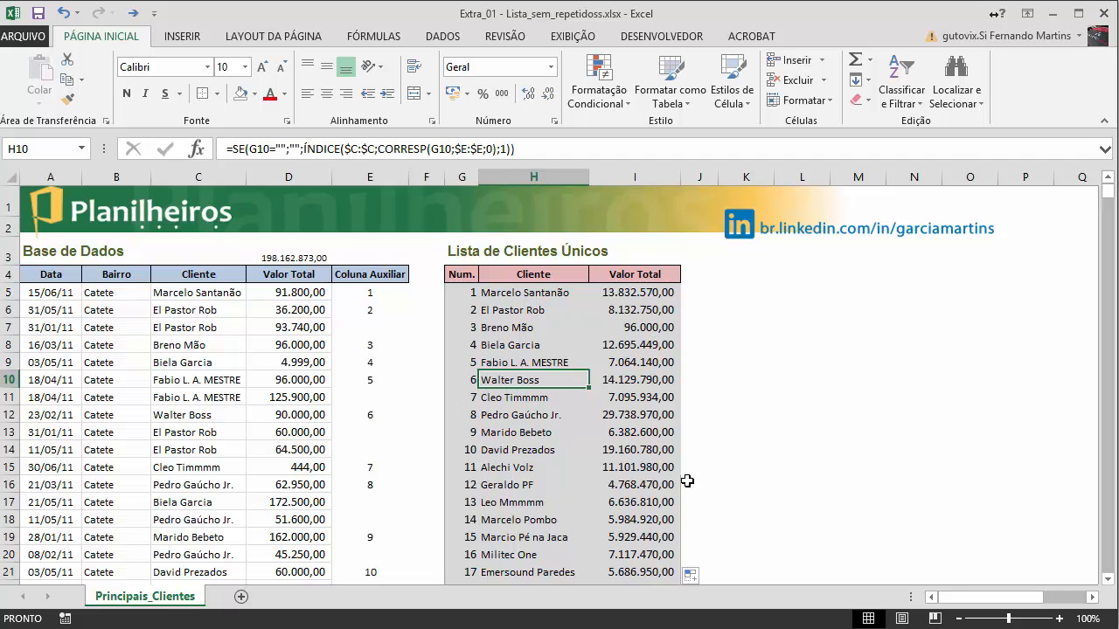
{"action": "scroll", "coordinate": [699, 480], "scroll_direction": "down", "scroll_amount": 3}
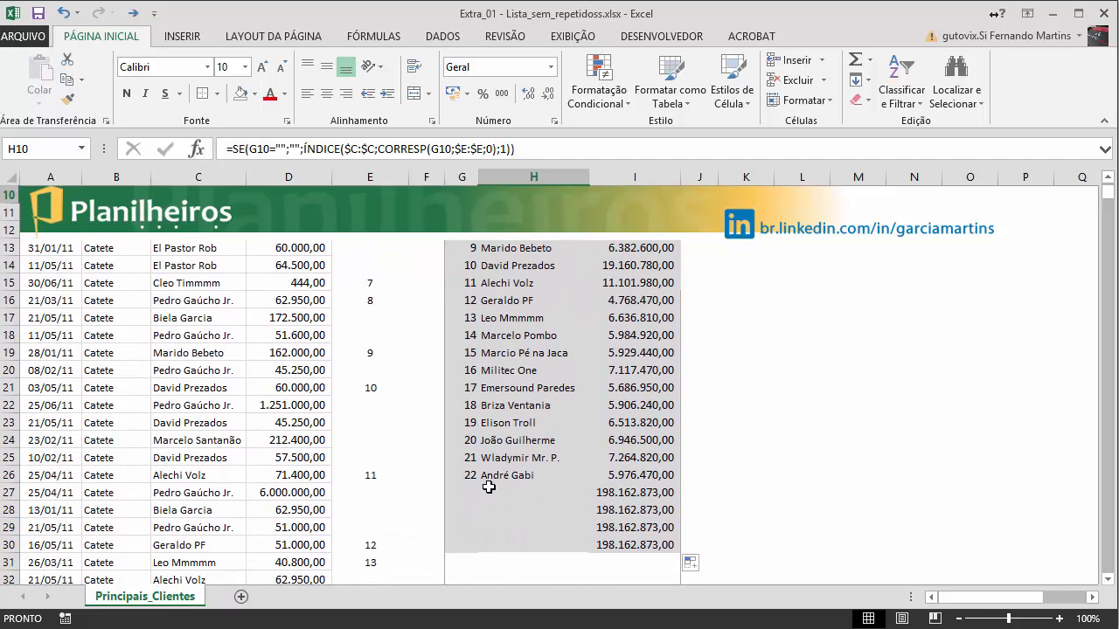
{"action": "left_click", "coordinate": [560, 491]}
{"action": "left_click", "coordinate": [548, 510]}
{"action": "left_click", "coordinate": [547, 528]}
{"action": "left_click", "coordinate": [549, 559]}
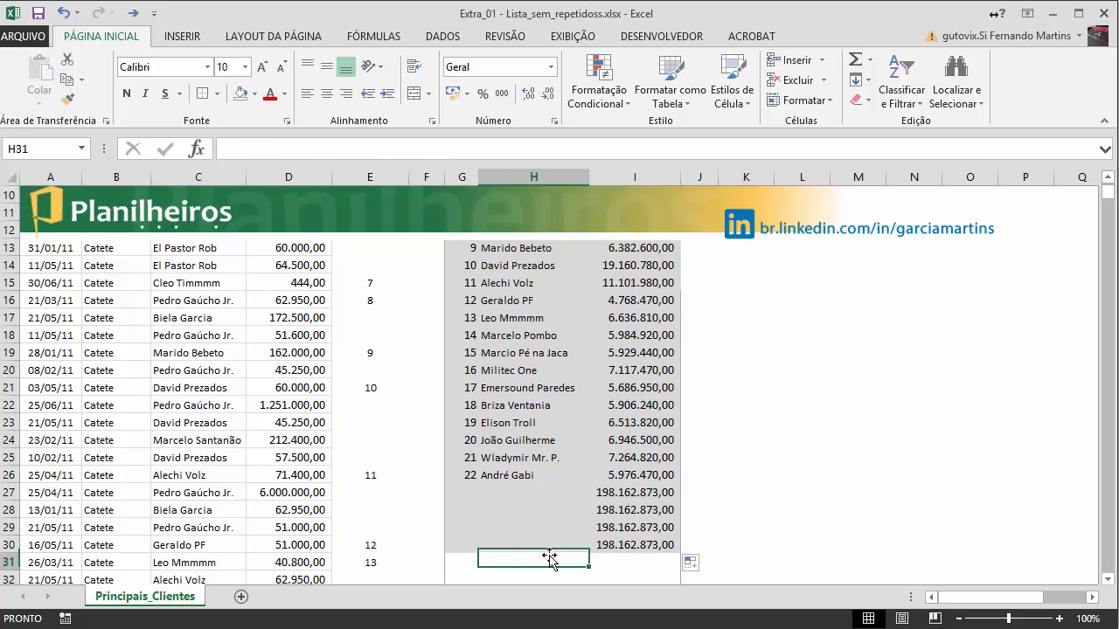
{"action": "scroll", "coordinate": [536, 498], "scroll_direction": "up", "scroll_amount": 3}
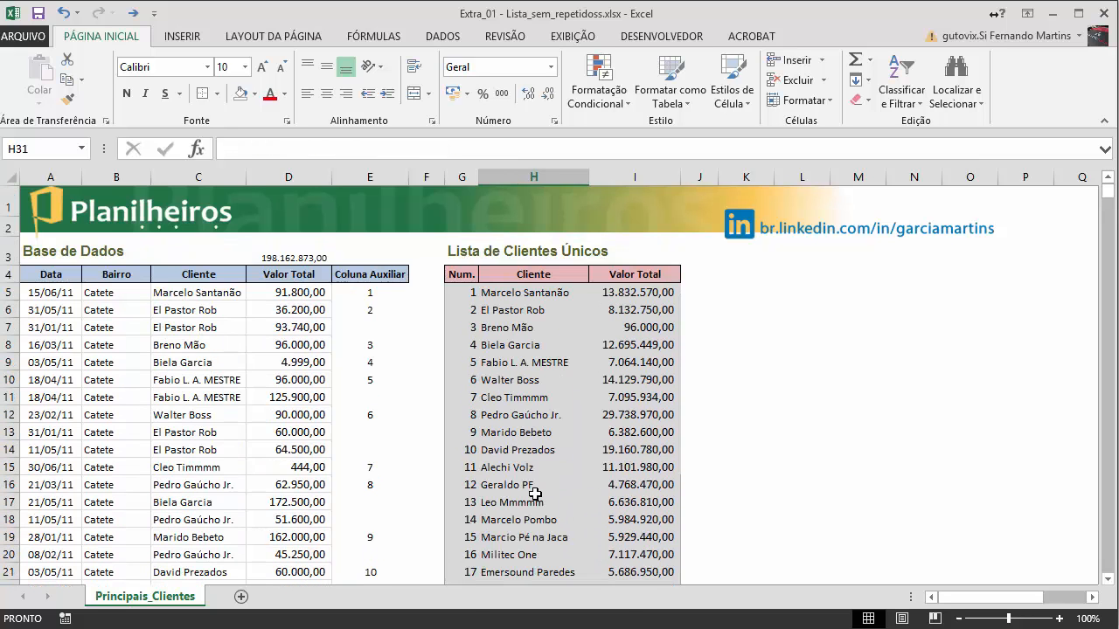
- Compare the SOMA total in D3 with the Valor Total cells in rows 27 to 30, and examine the Num. and Cliente cells around row 27
{"action": "scroll", "coordinate": [542, 500], "scroll_direction": "down", "scroll_amount": 3}
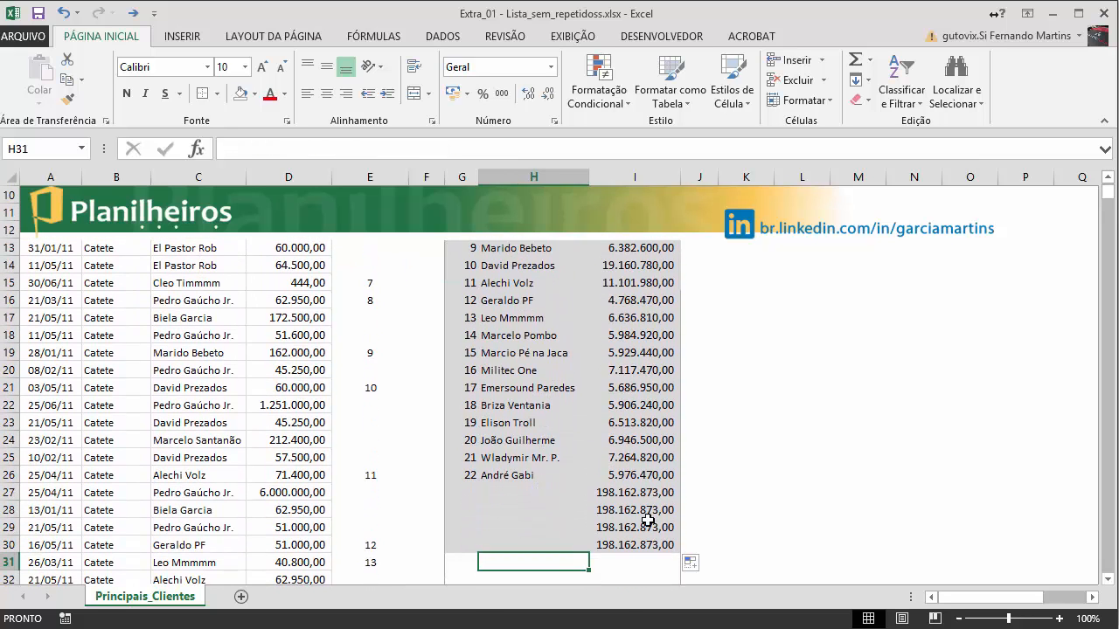
{"action": "scroll", "coordinate": [306, 372], "scroll_direction": "up", "scroll_amount": 3}
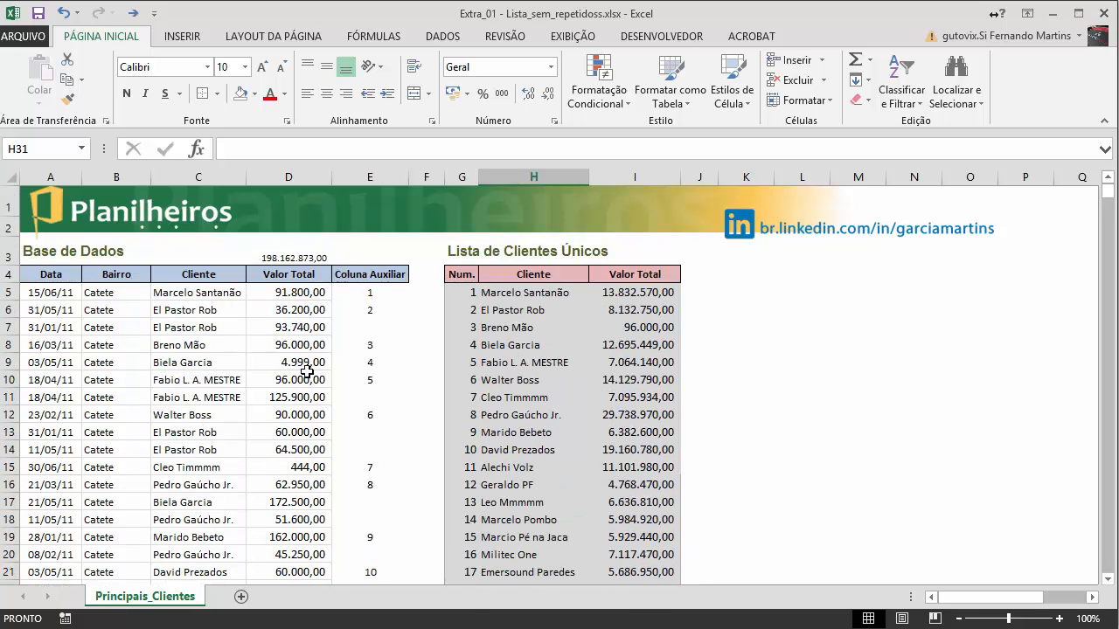
{"action": "left_click", "coordinate": [278, 259]}
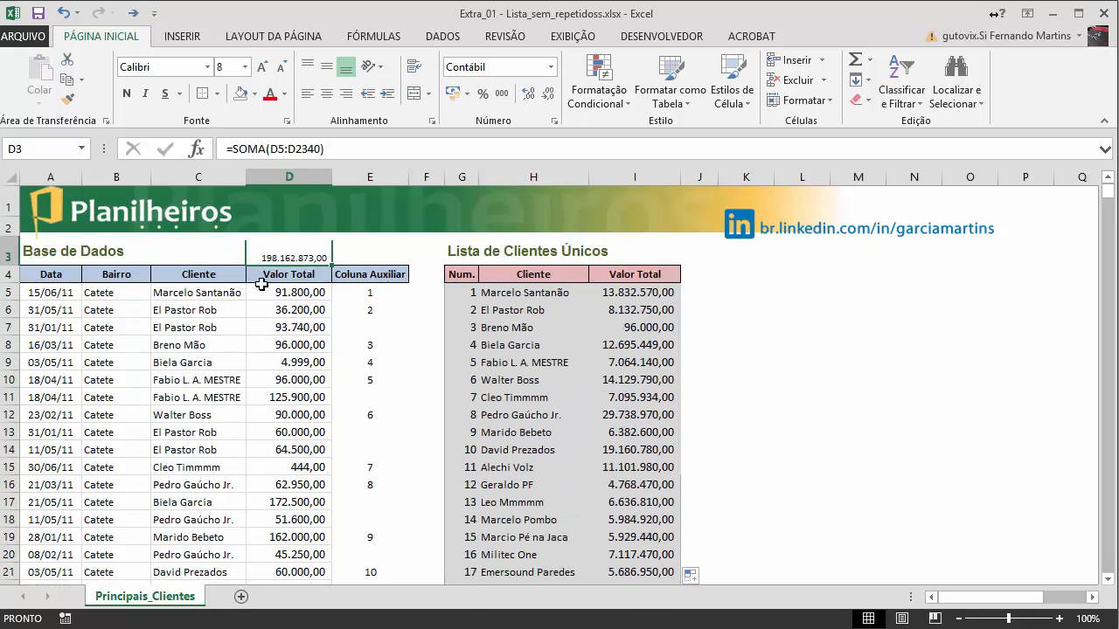
{"action": "scroll", "coordinate": [689, 449], "scroll_direction": "down", "scroll_amount": 3}
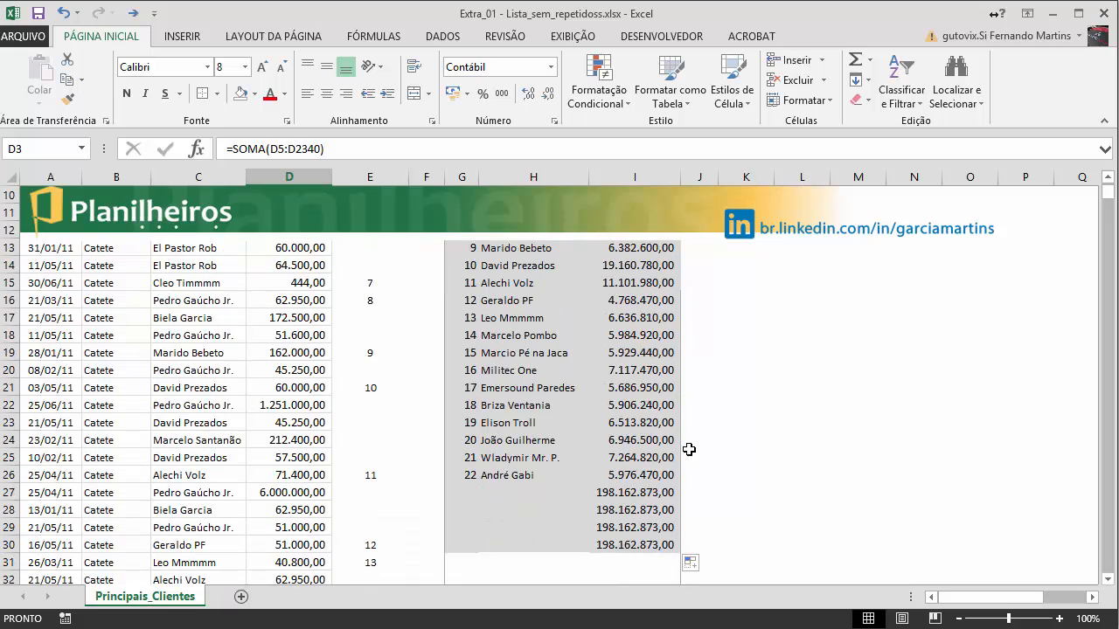
{"action": "left_click", "coordinate": [515, 489]}
{"action": "left_click", "coordinate": [461, 492]}
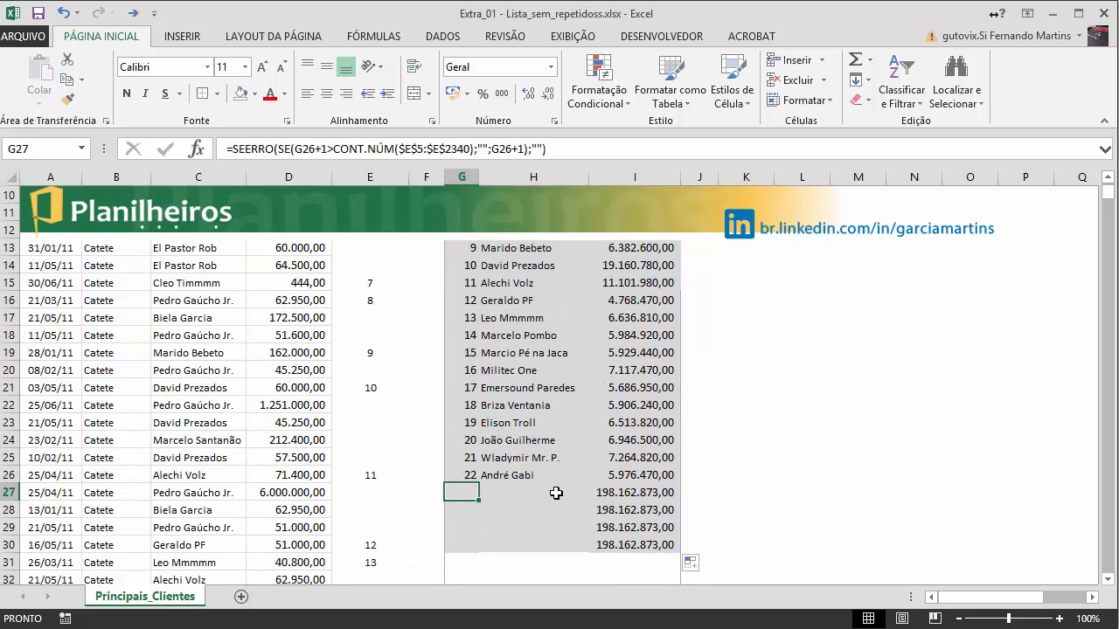
{"action": "left_click", "coordinate": [555, 493]}
{"action": "left_click", "coordinate": [454, 491]}
{"action": "left_click_drag", "start_coordinate": [458, 475], "coordinate": [556, 477]}
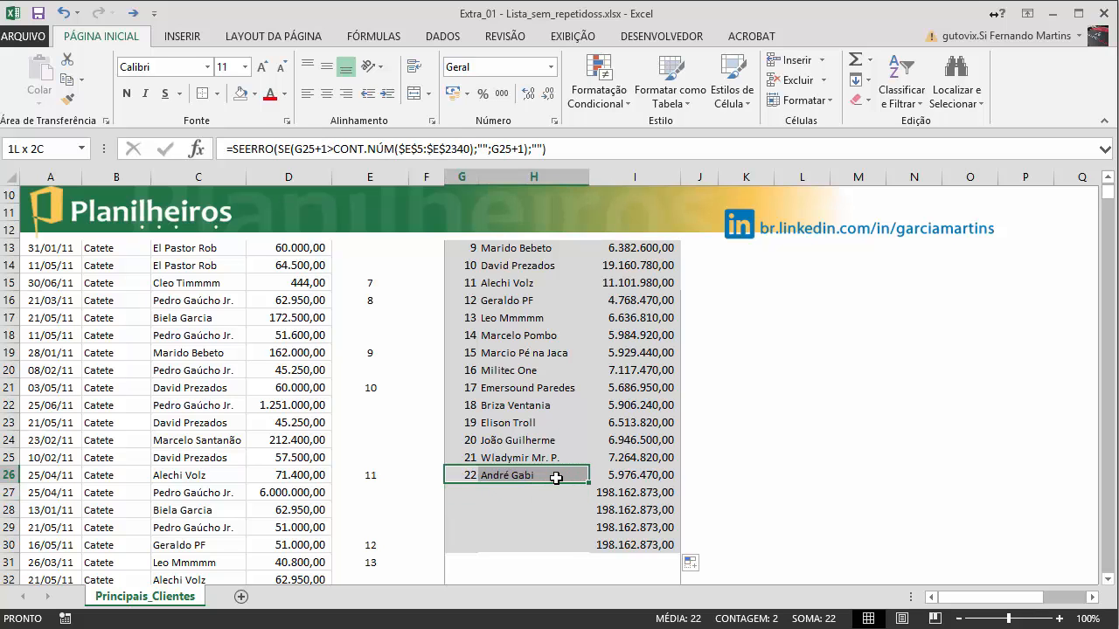
{"action": "left_click", "coordinate": [502, 495]}
- Change the I27 formula to =SE(H27="";"";SOMASE($C:$C;H27;$D:$D)) so blank clients return an empty value
{"action": "left_click", "coordinate": [622, 492]}
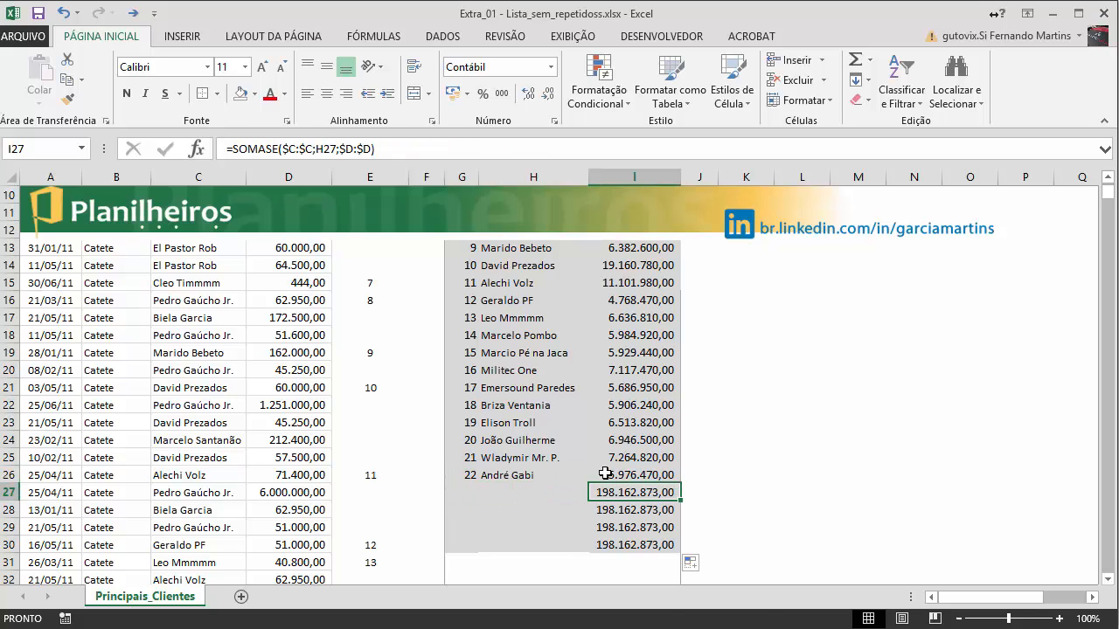
{"action": "left_click", "coordinate": [246, 153]}
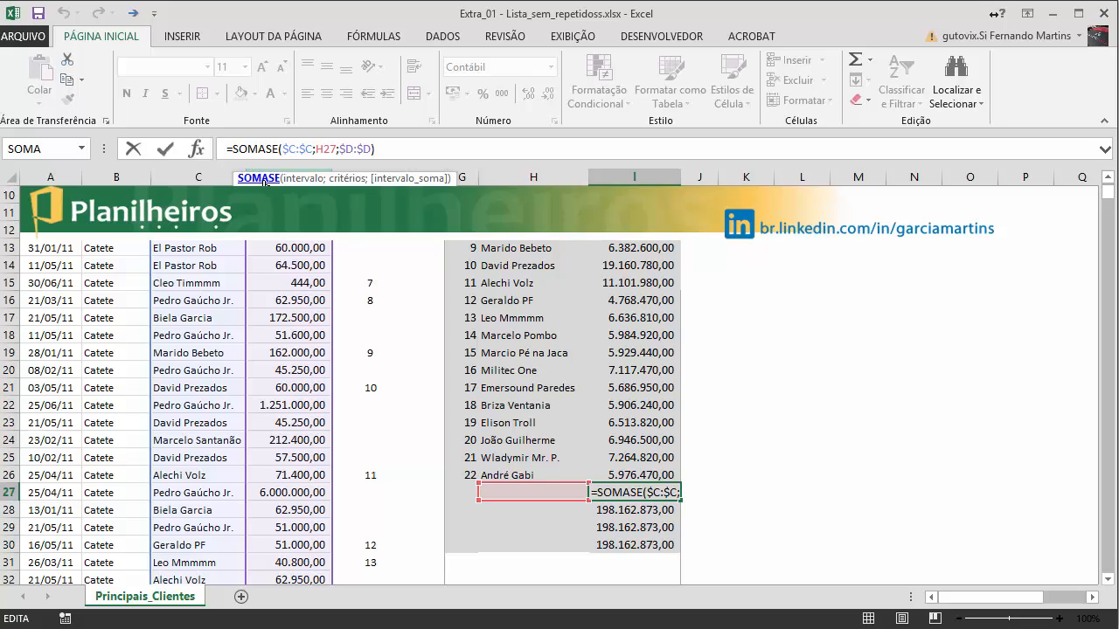
{"action": "key", "text": "Left"}
{"action": "key", "text": "Left"}
{"action": "type", "text": "SE("}
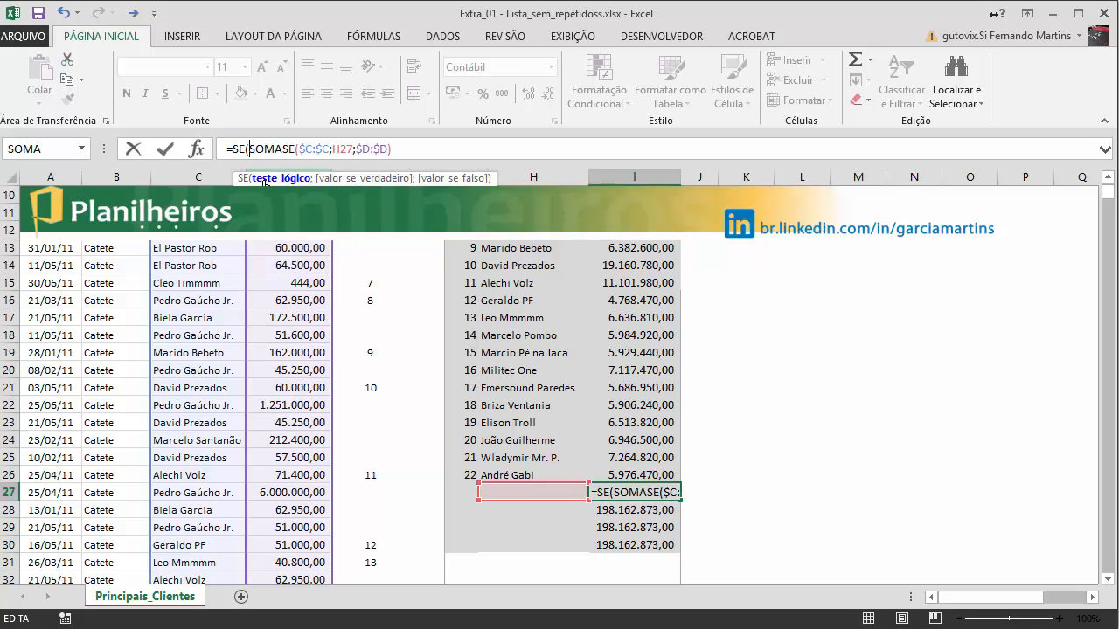
{"action": "left_click", "coordinate": [528, 492]}
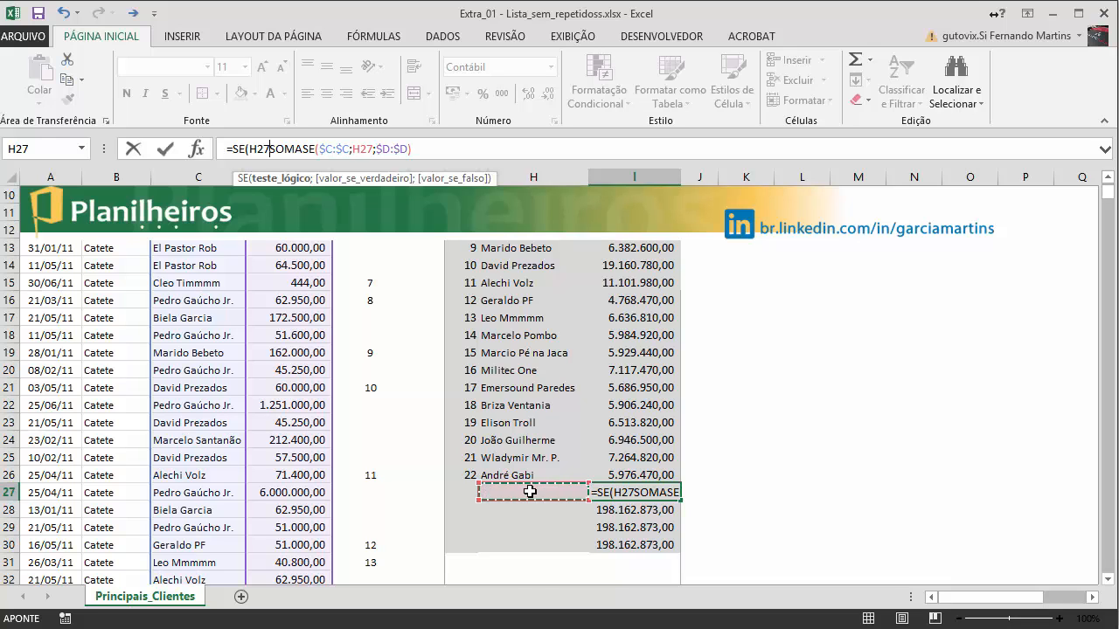
{"action": "type", "text": "=\"\""}
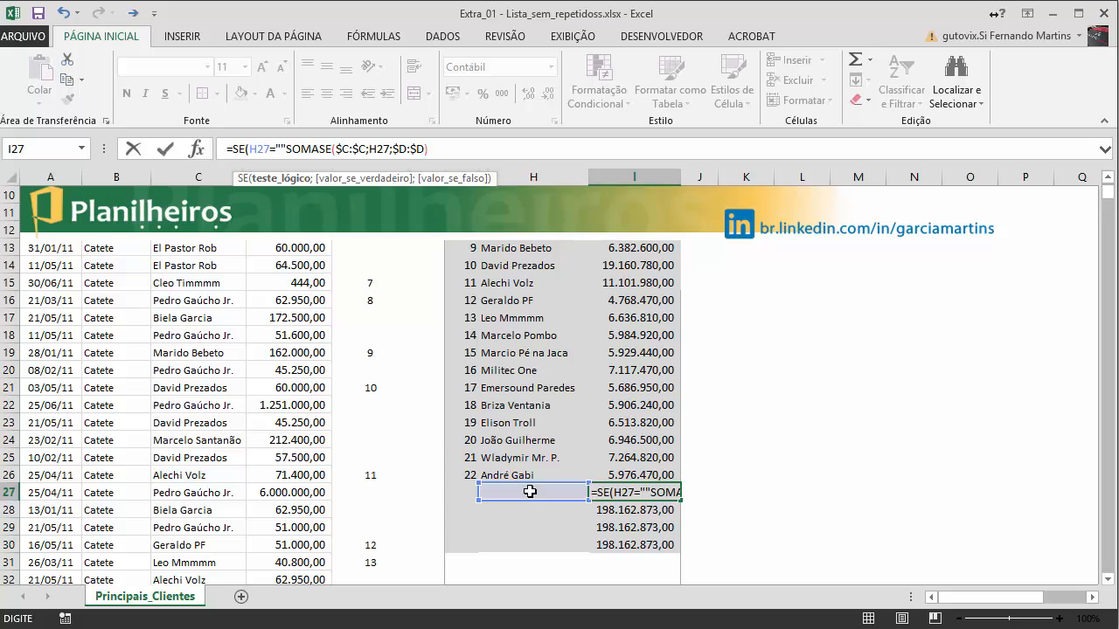
{"action": "type", "text": ";\"\""}
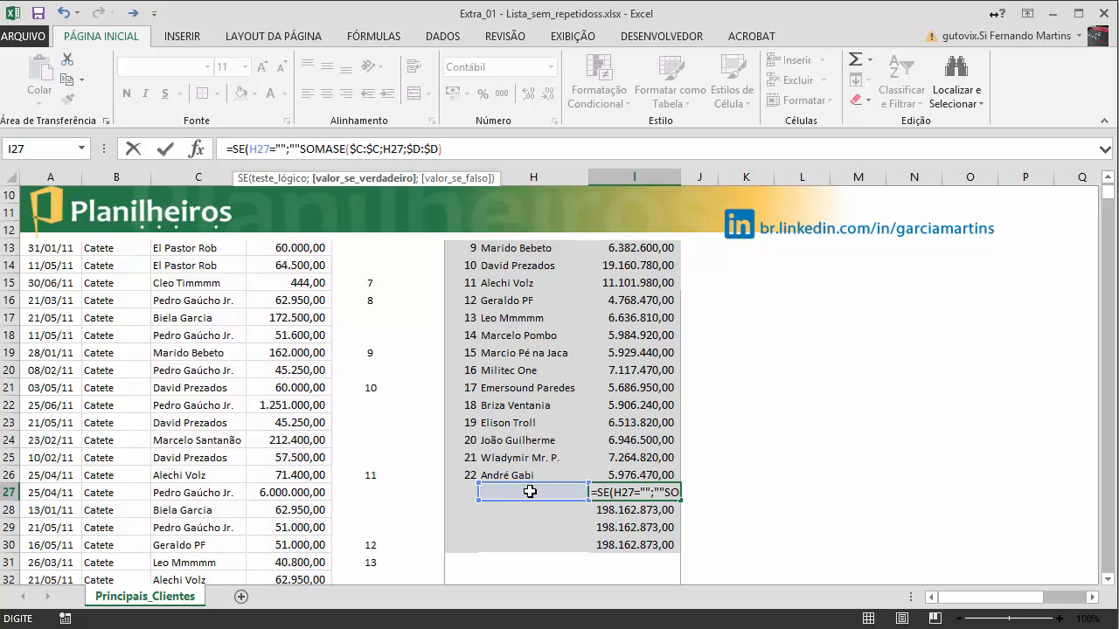
{"action": "type", "text": ";"}
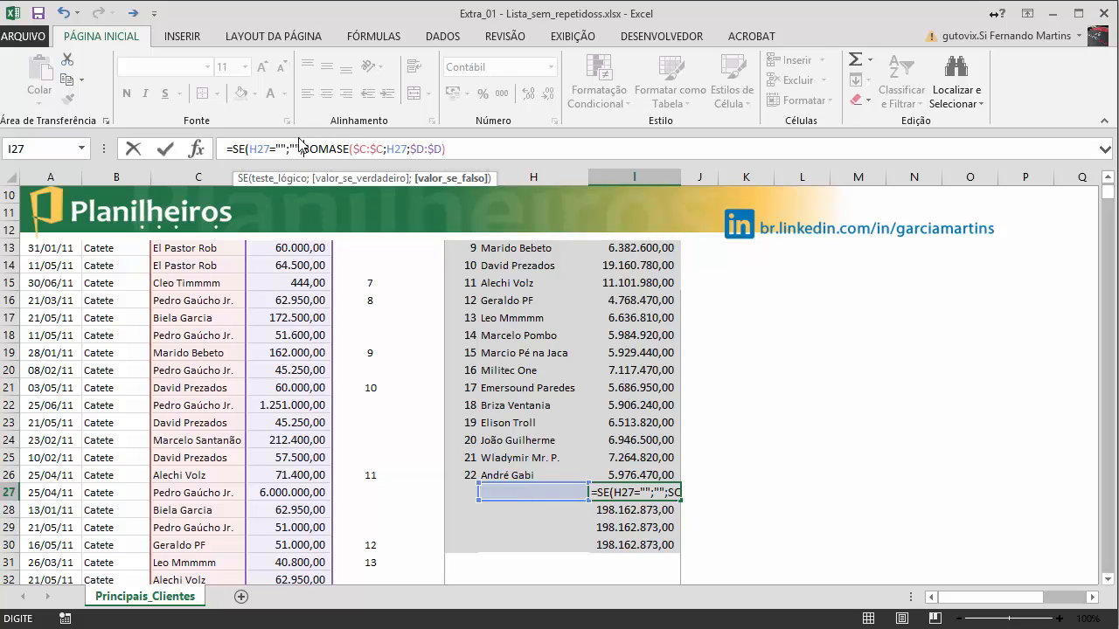
{"action": "type", "text": ")"}
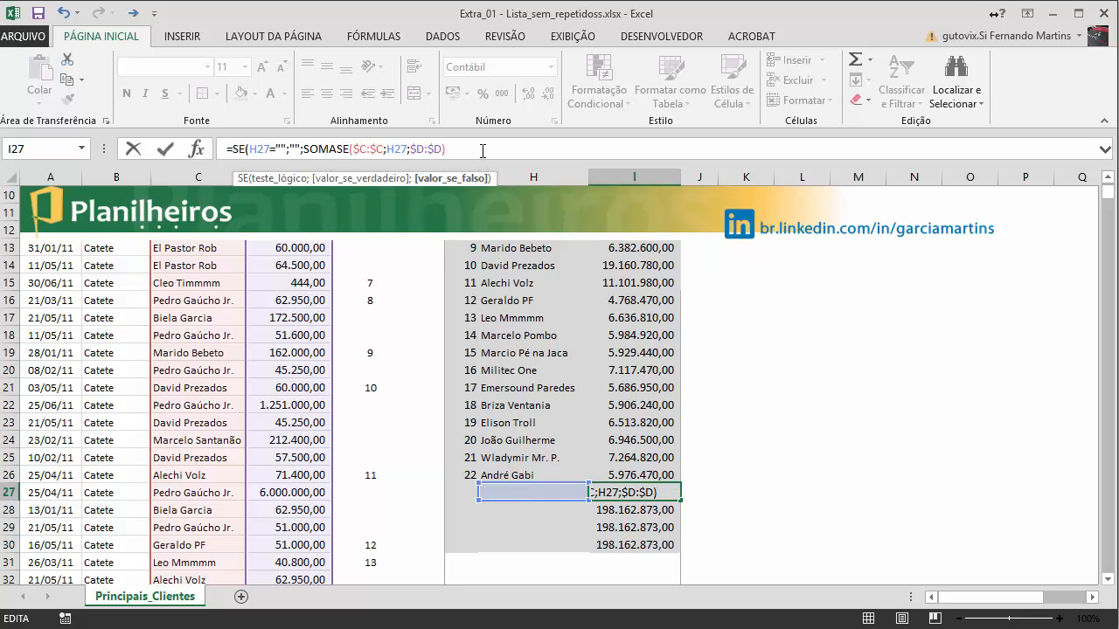
{"action": "key", "text": "Return"}
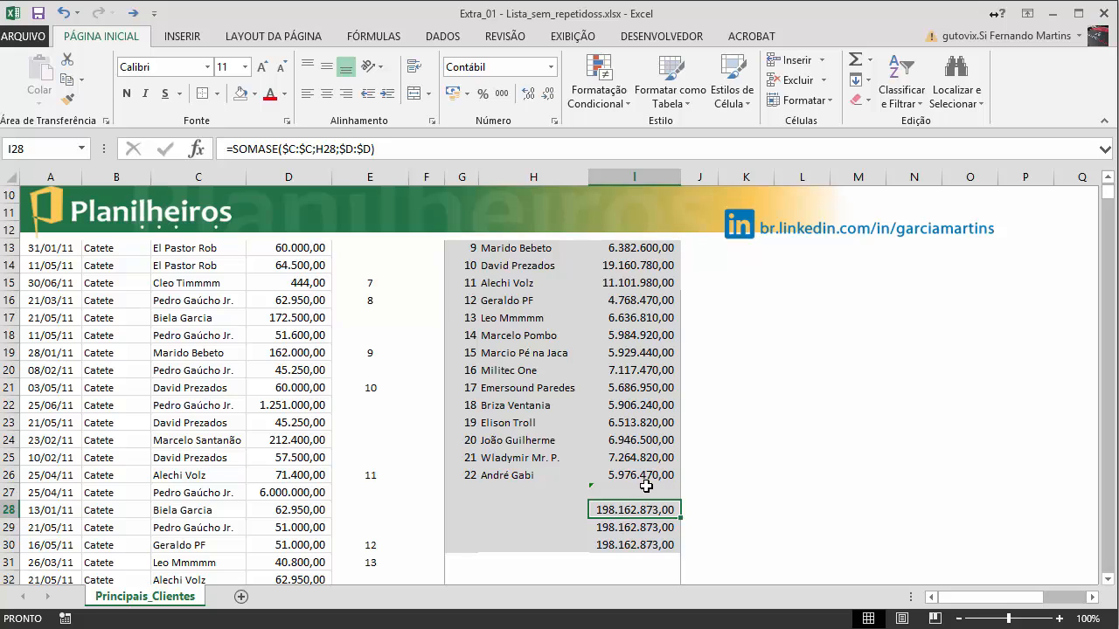
- Fill the I27 formula down to row 30 and up to the first client row of the Valor Total column
{"action": "left_click", "coordinate": [673, 494]}
{"action": "double_click", "coordinate": [680, 499]}
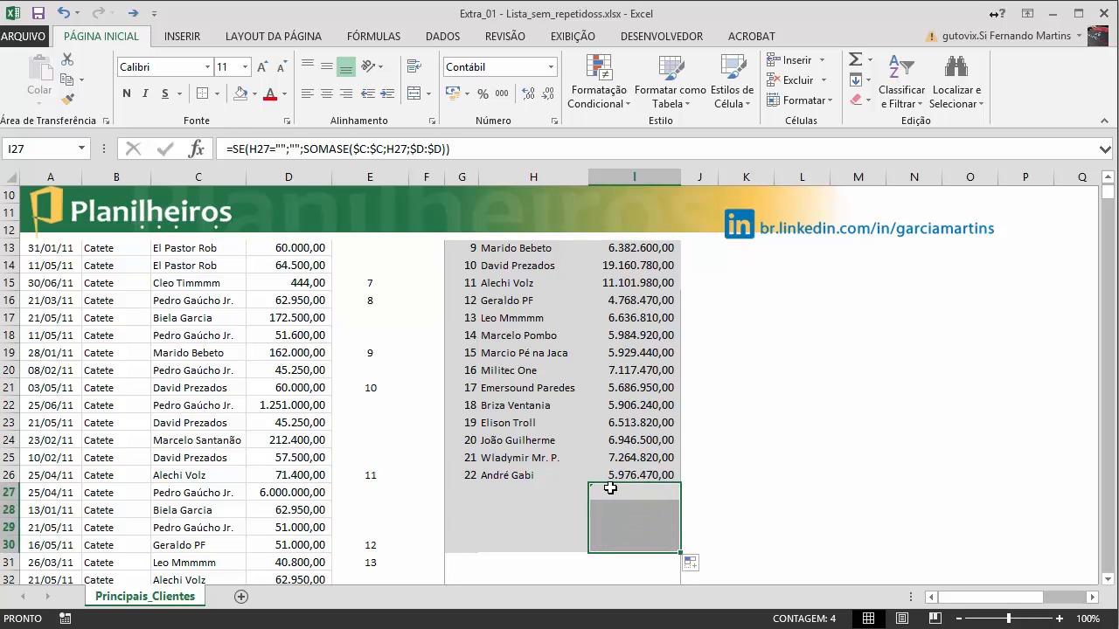
{"action": "left_click", "coordinate": [673, 494]}
{"action": "left_click_drag", "start_coordinate": [680, 499], "coordinate": [634, 253]}
{"action": "left_click", "coordinate": [776, 367]}
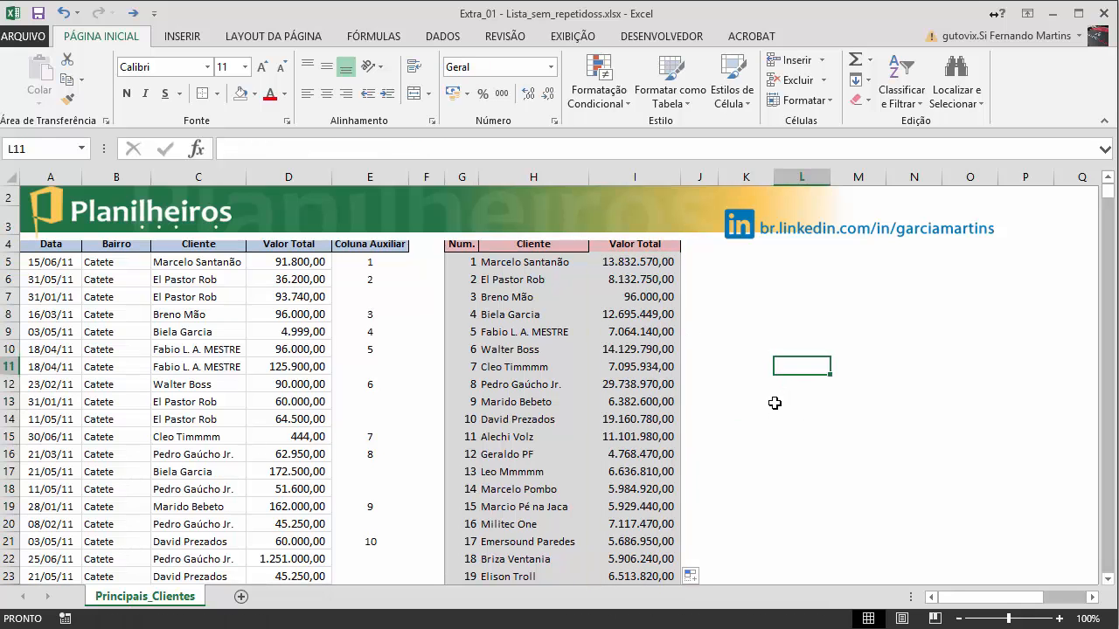
- Review the whole unique client list, plus the formulas in Coluna Auxiliar cell E12 and Cliente cell H11
{"action": "scroll", "coordinate": [725, 425], "scroll_direction": "down", "scroll_amount": 1}
{"action": "scroll", "coordinate": [725, 425], "scroll_direction": "up", "scroll_amount": 2}
{"action": "left_click", "coordinate": [620, 272]}
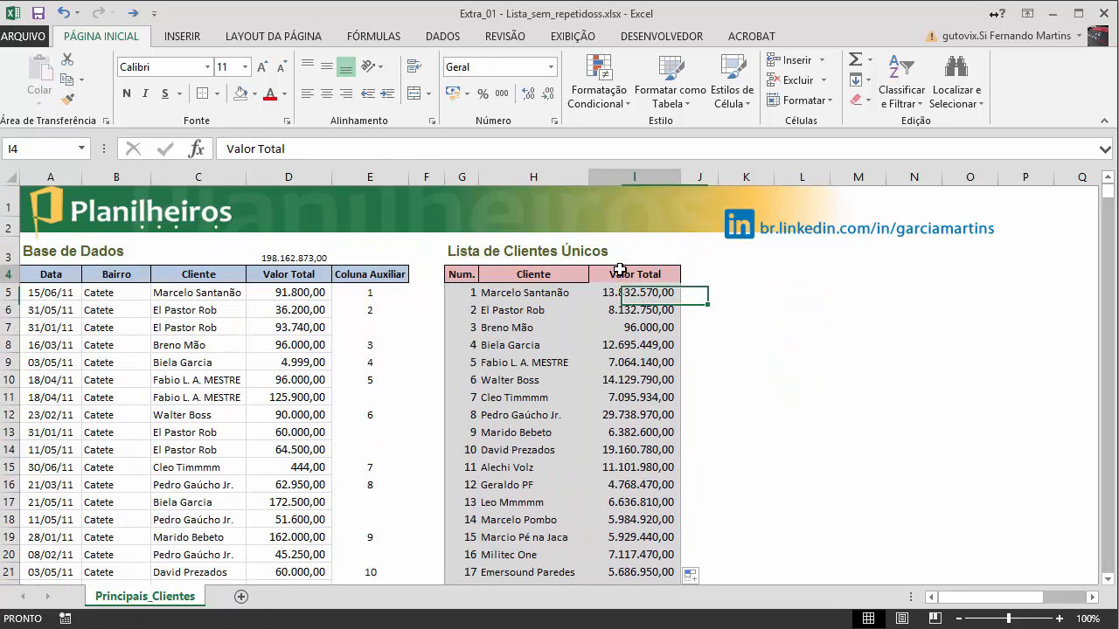
{"action": "left_click", "coordinate": [739, 343]}
{"action": "left_click", "coordinate": [734, 361]}
{"action": "left_click", "coordinate": [730, 414]}
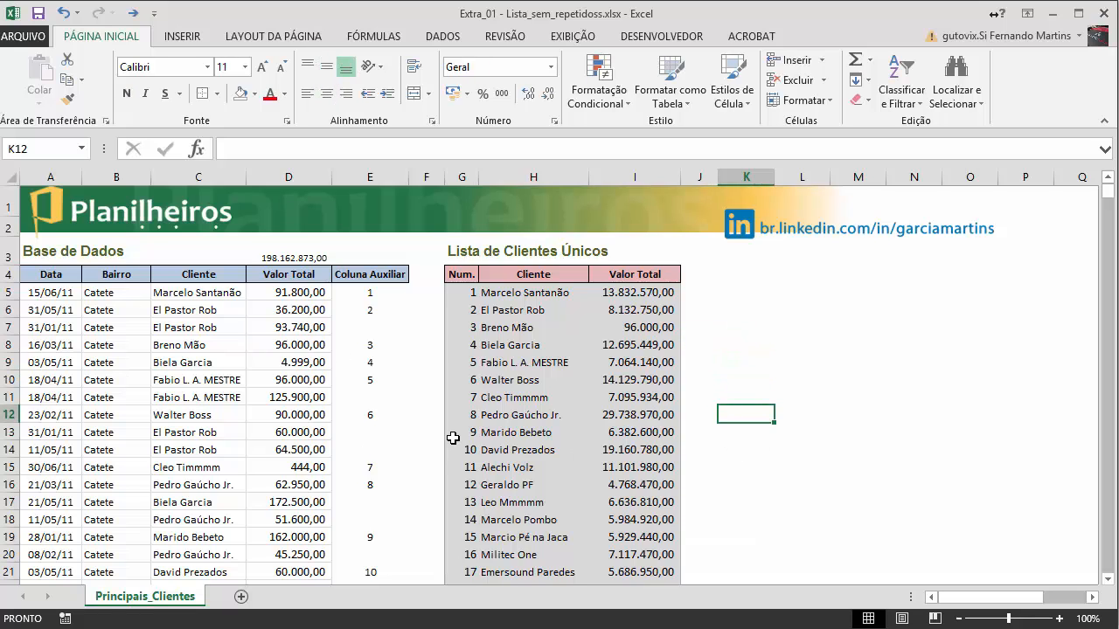
{"action": "left_click", "coordinate": [392, 409]}
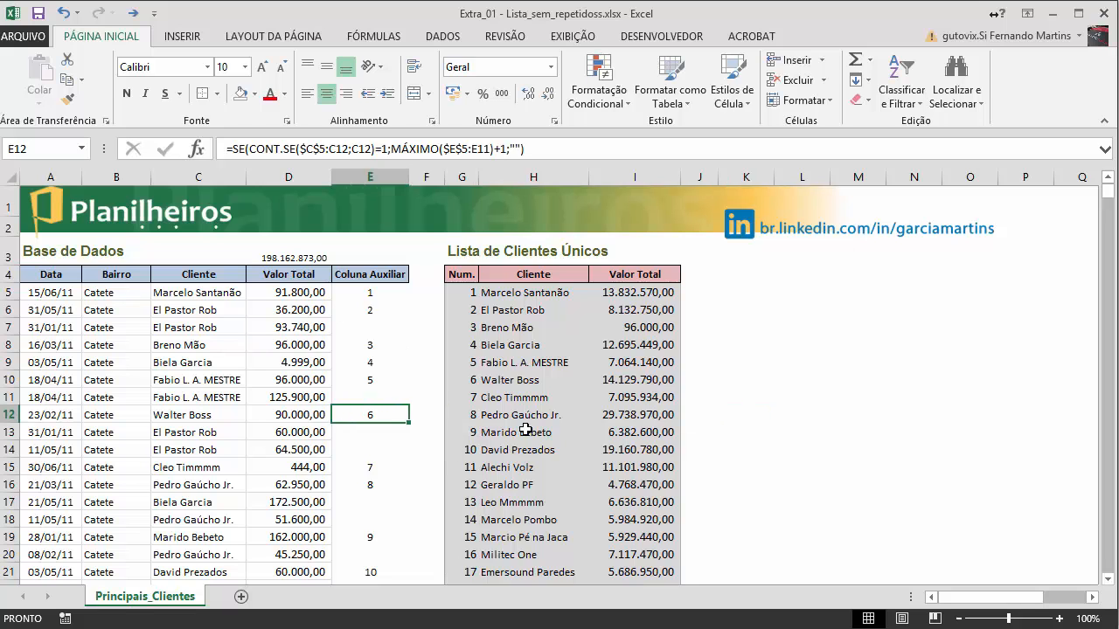
{"action": "left_click", "coordinate": [536, 400]}
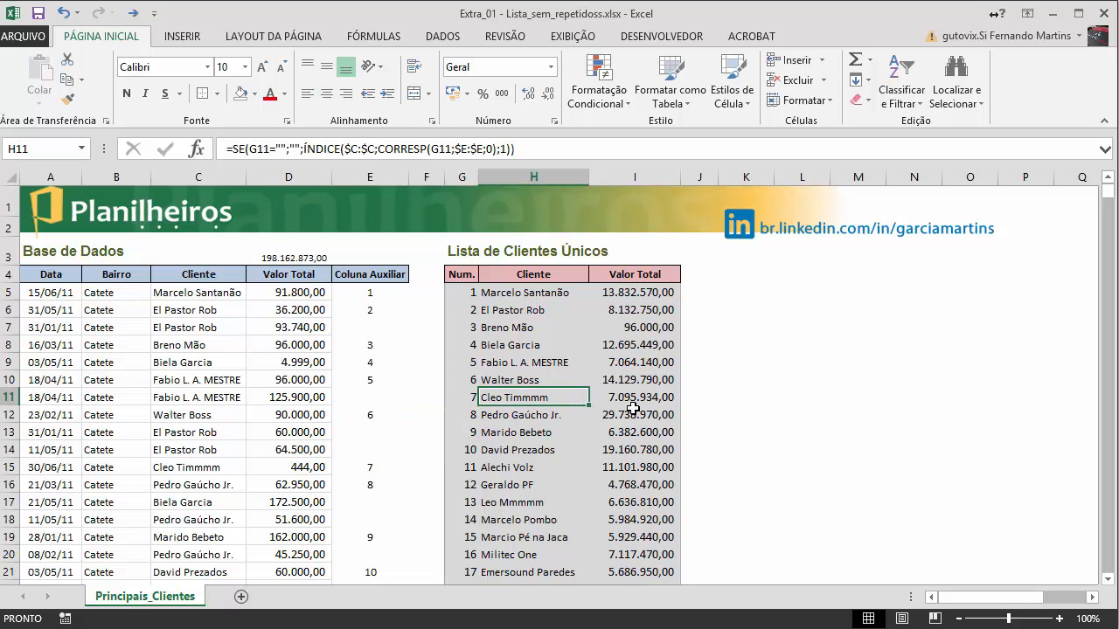
{"action": "scroll", "coordinate": [561, 375], "scroll_direction": "down", "scroll_amount": 2}
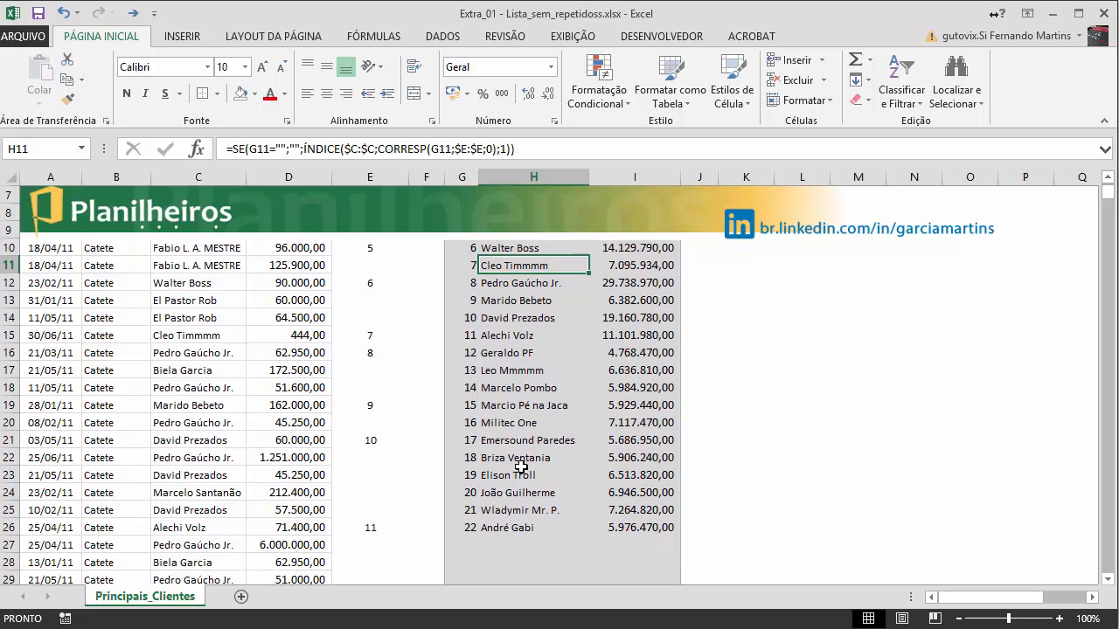
{"action": "scroll", "coordinate": [504, 422], "scroll_direction": "up", "scroll_amount": 2}
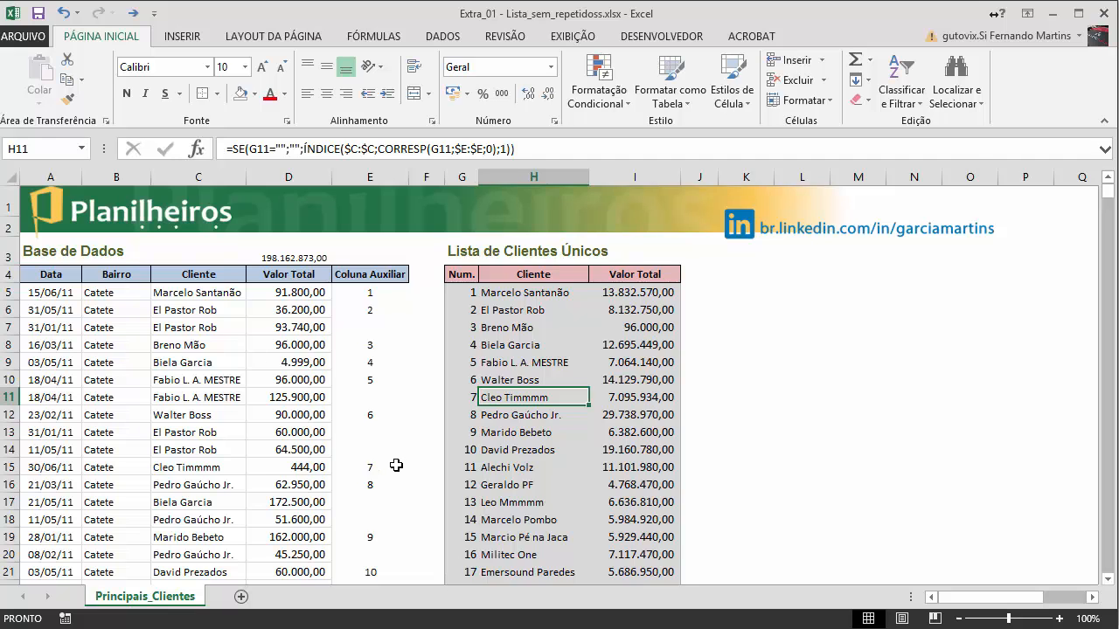
- Replace the client name in C28 of the database with a new client's name, and check that client's row in the unique list
{"action": "scroll", "coordinate": [396, 465], "scroll_direction": "down", "scroll_amount": 1}
{"action": "scroll", "coordinate": [422, 503], "scroll_direction": "down", "scroll_amount": 2}
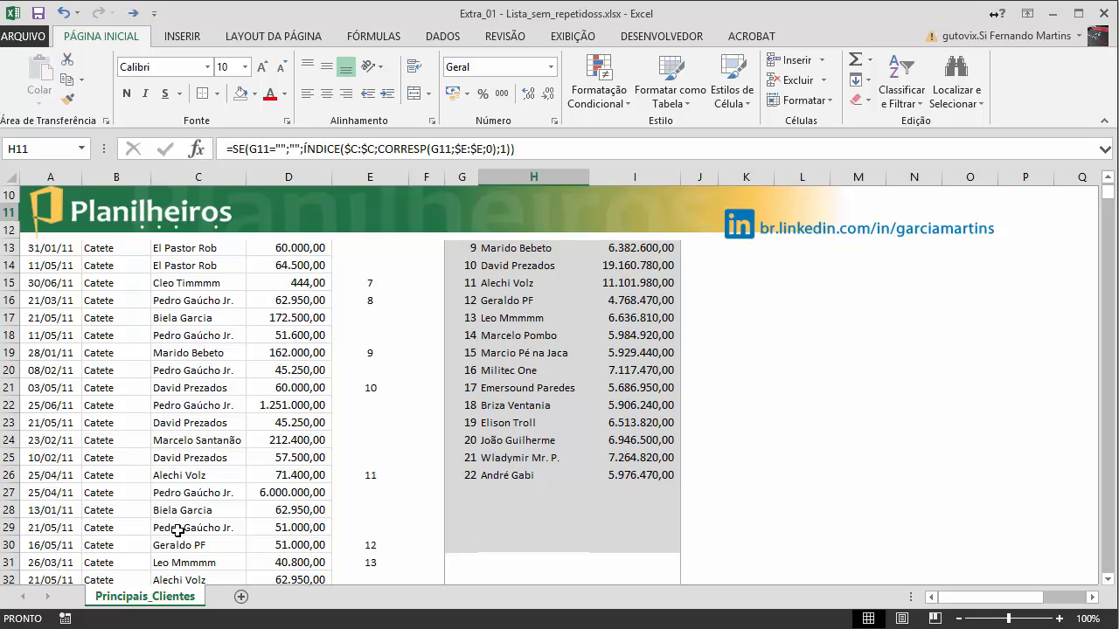
{"action": "left_click", "coordinate": [202, 513]}
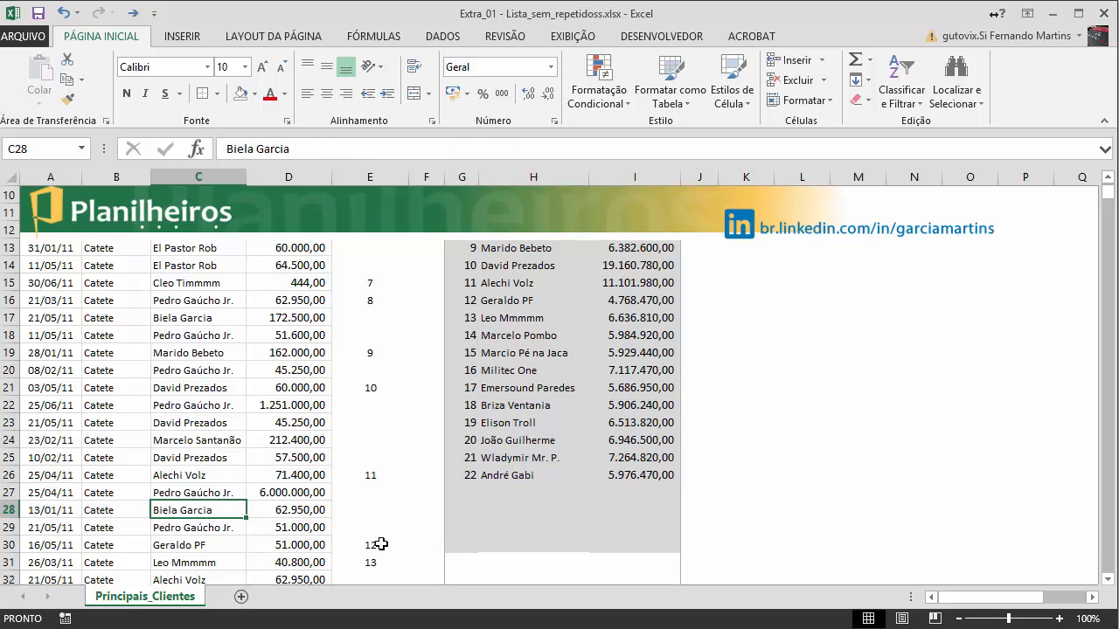
{"action": "type", "text": "oSWALD"}
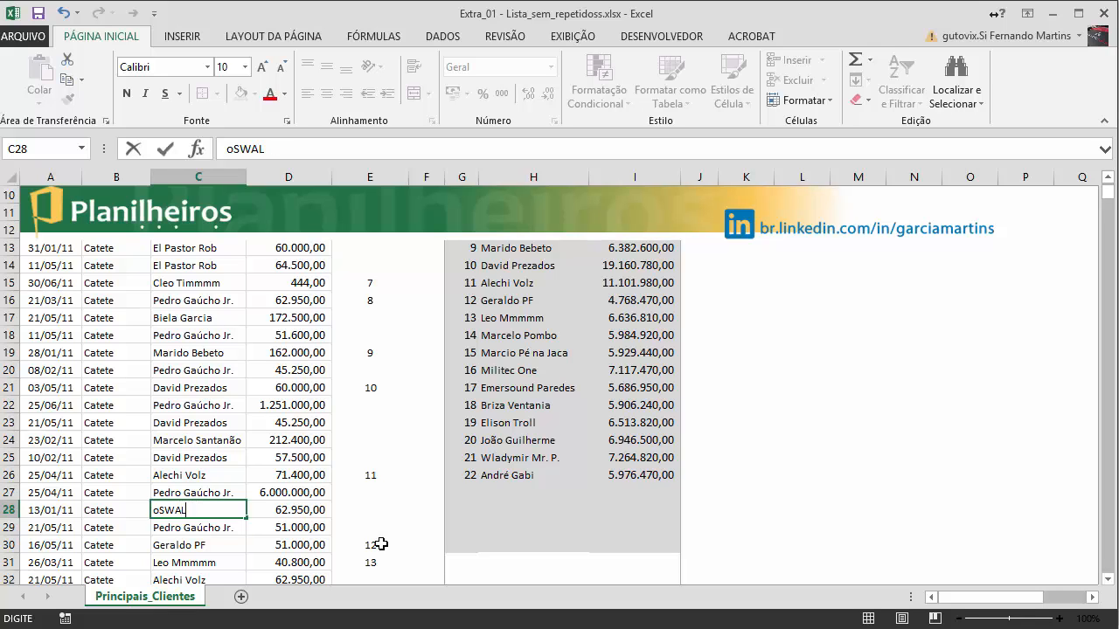
{"action": "key", "text": "BackSpace"}
{"action": "key", "text": "BackSpace"}
{"action": "key", "text": "BackSpace"}
{"action": "key", "text": "BackSpace"}
{"action": "type", "text": "swaldo Japa"}
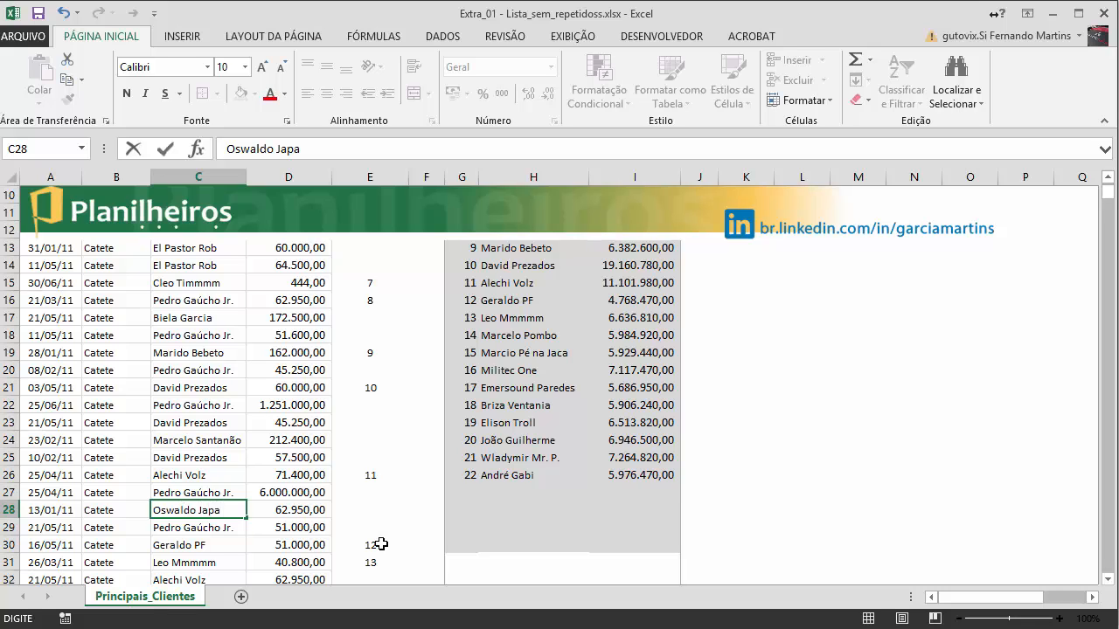
{"action": "key", "text": "Tab"}
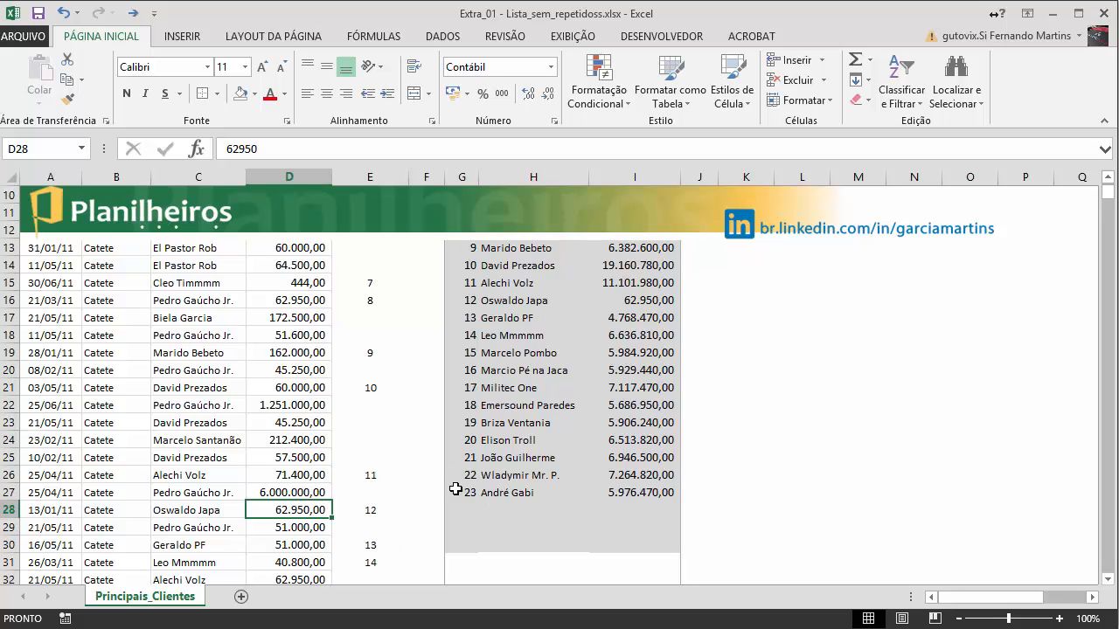
{"action": "left_click_drag", "start_coordinate": [450, 299], "coordinate": [678, 300]}
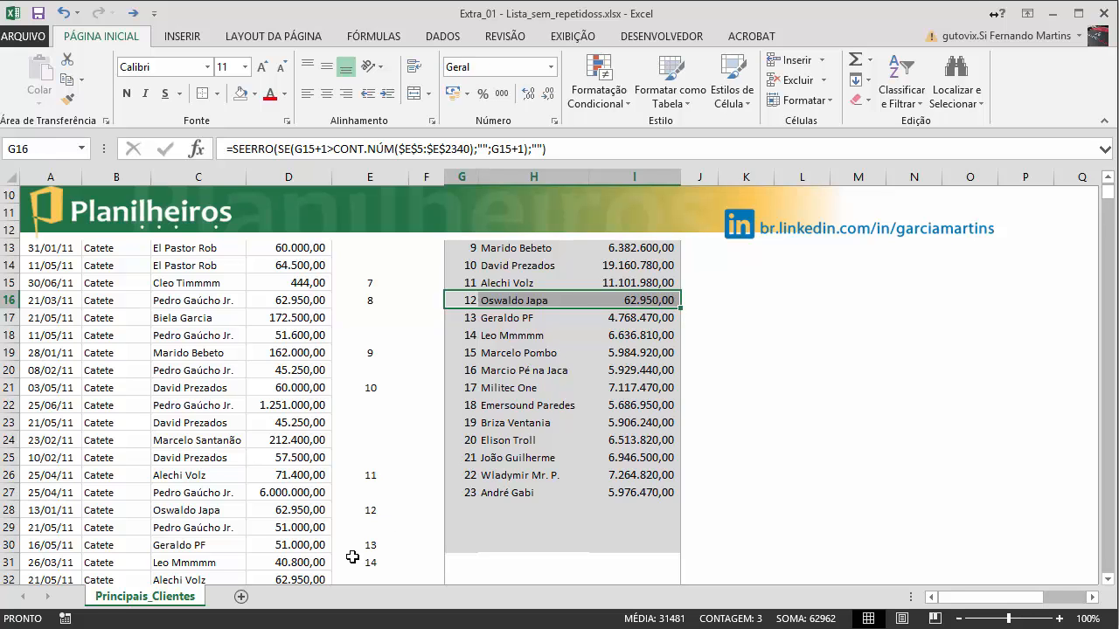
{"action": "scroll", "coordinate": [365, 549], "scroll_direction": "up", "scroll_amount": 3}
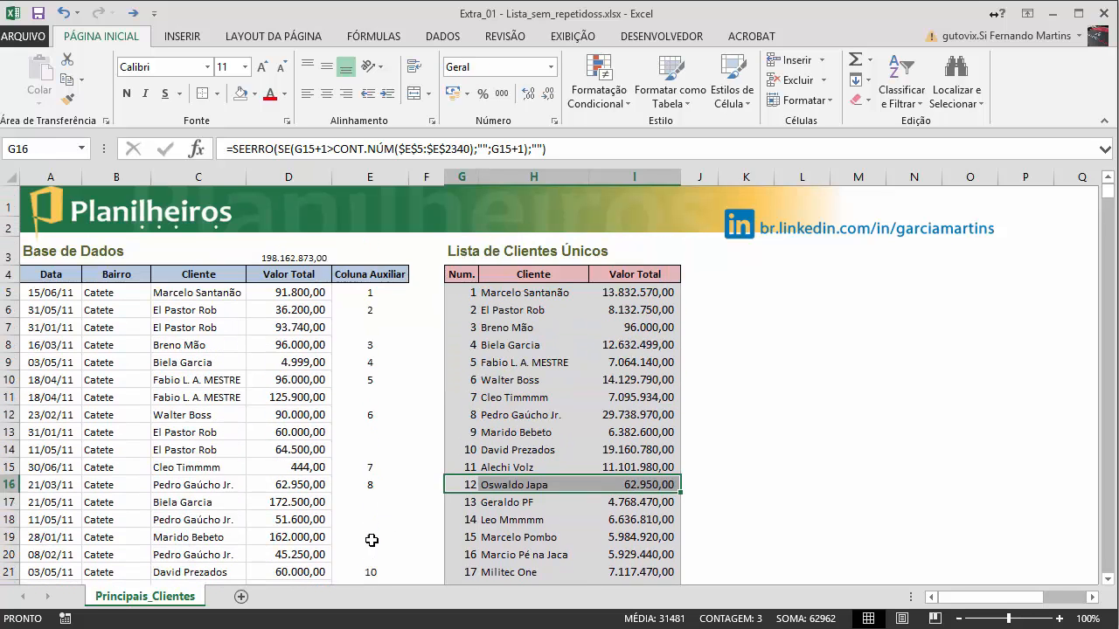
- Replace the client name in C17 of the database with another new client's name, and check the unique list down to its end
{"action": "left_click", "coordinate": [202, 502]}
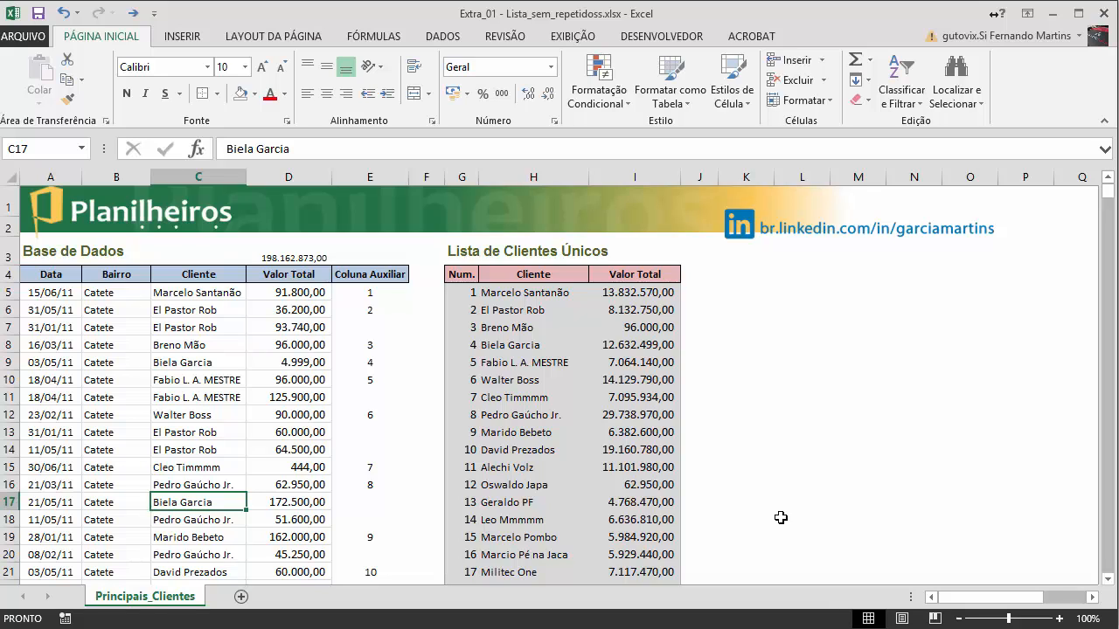
{"action": "type", "text": "Francisco"}
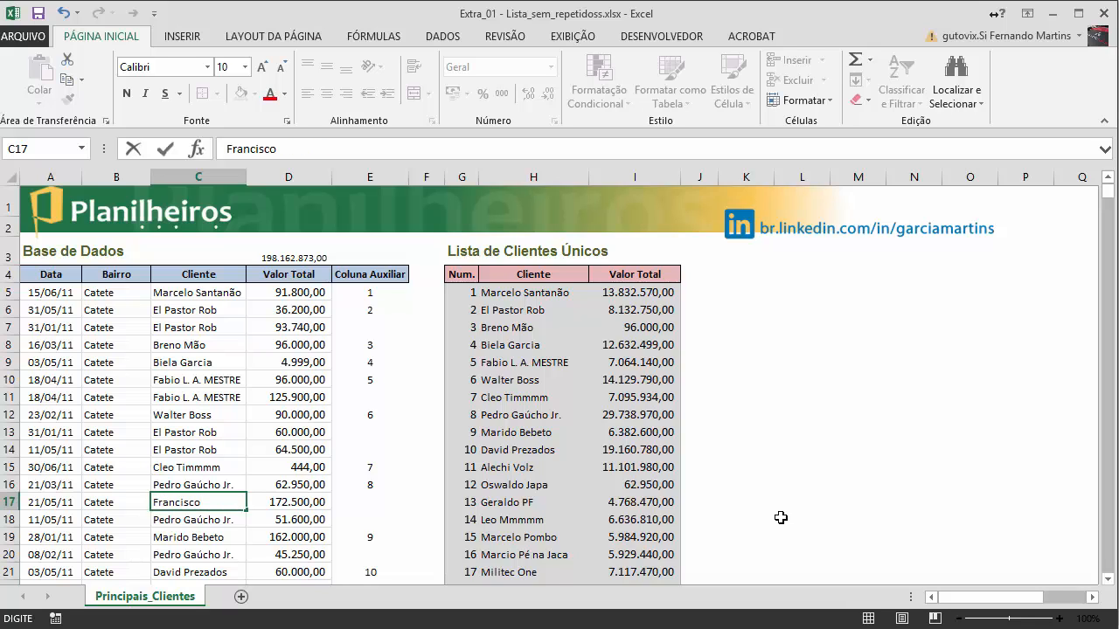
{"action": "key", "text": "Tab"}
{"action": "left_click", "coordinate": [504, 432]}
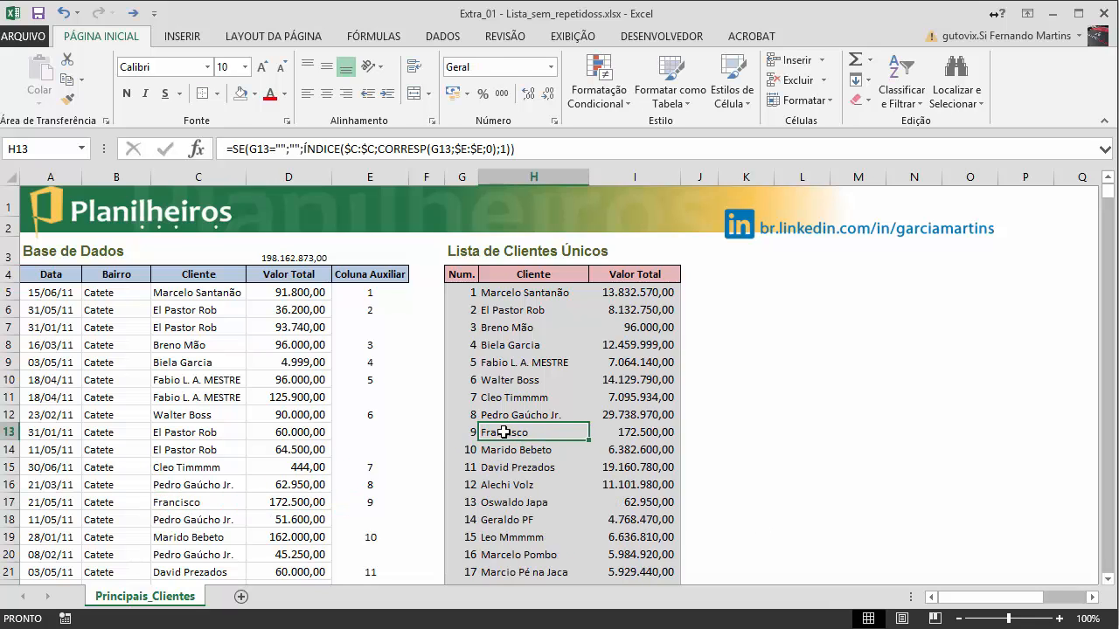
{"action": "scroll", "coordinate": [557, 463], "scroll_direction": "down", "scroll_amount": 3}
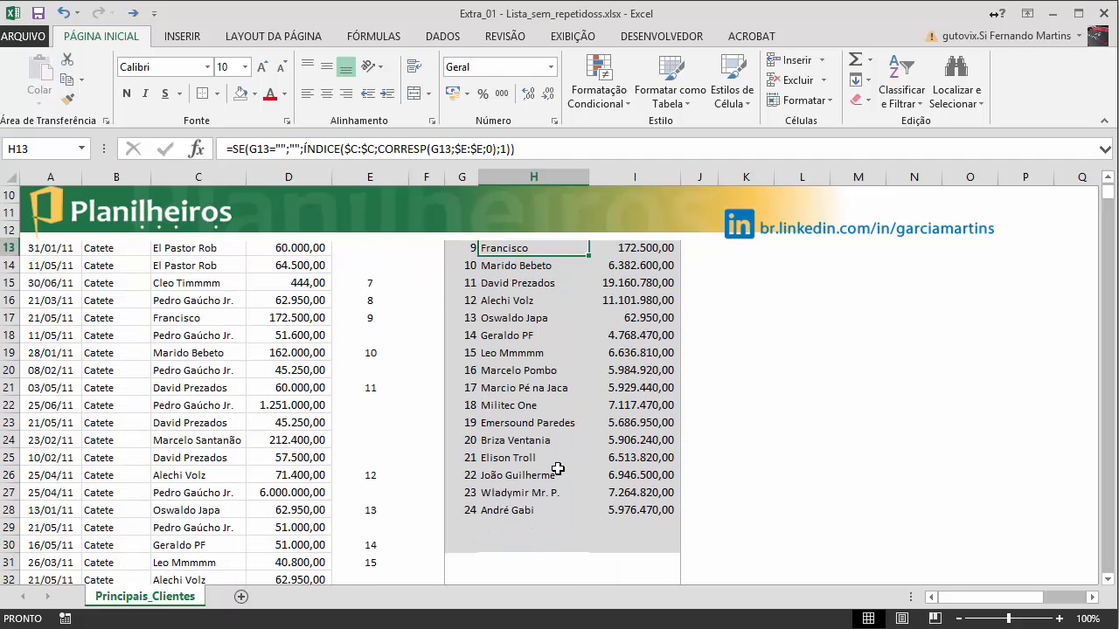
{"action": "scroll", "coordinate": [569, 495], "scroll_direction": "up", "scroll_amount": 3}
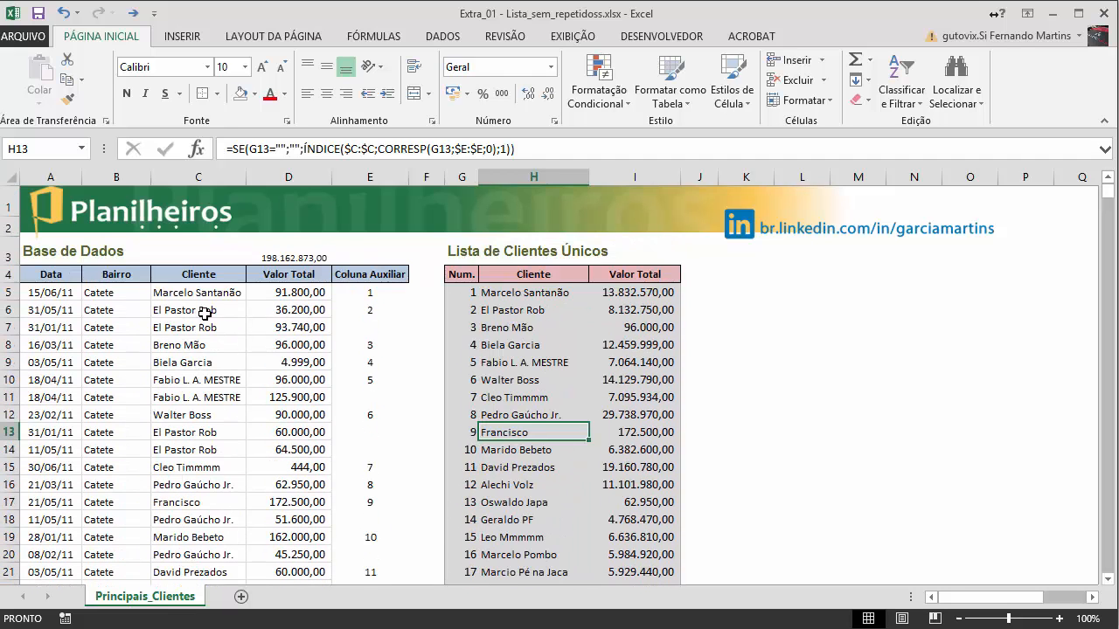